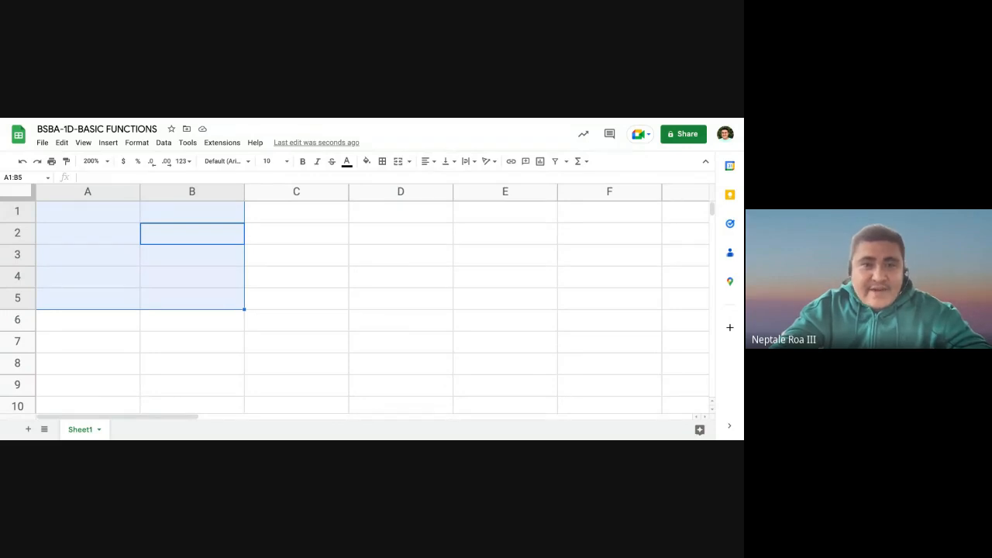
click(266, 215)
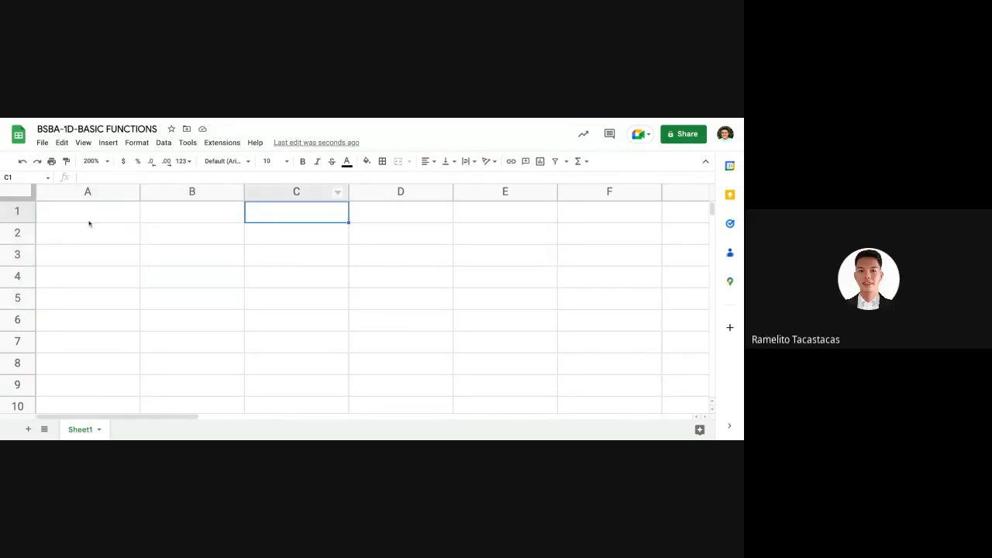
click(88, 218)
click(241, 234)
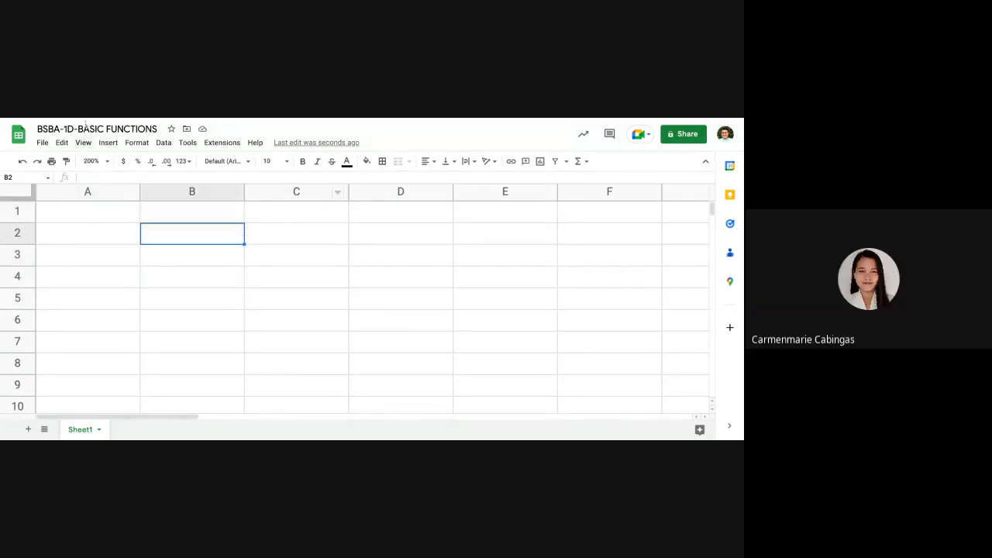
click(106, 213)
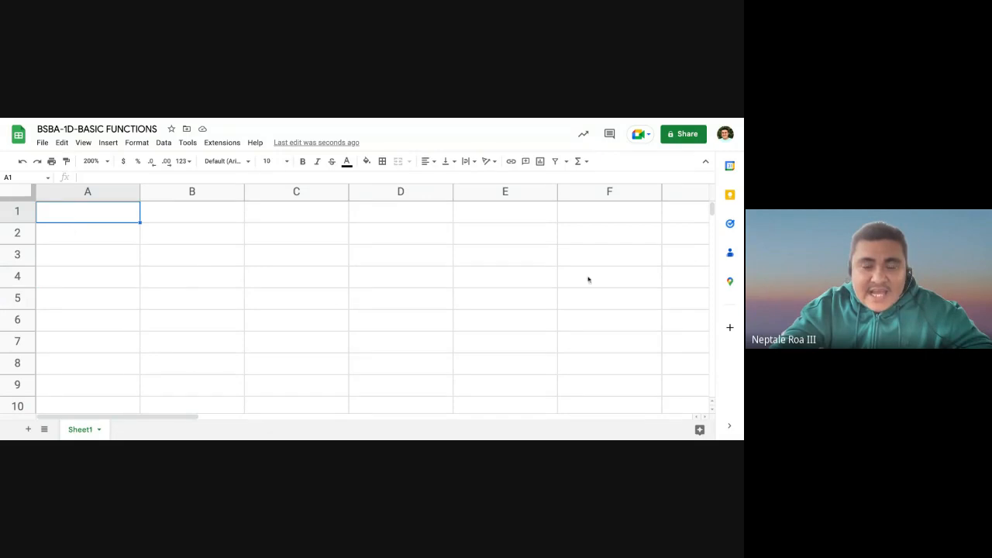
click(395, 281)
click(223, 241)
click(109, 218)
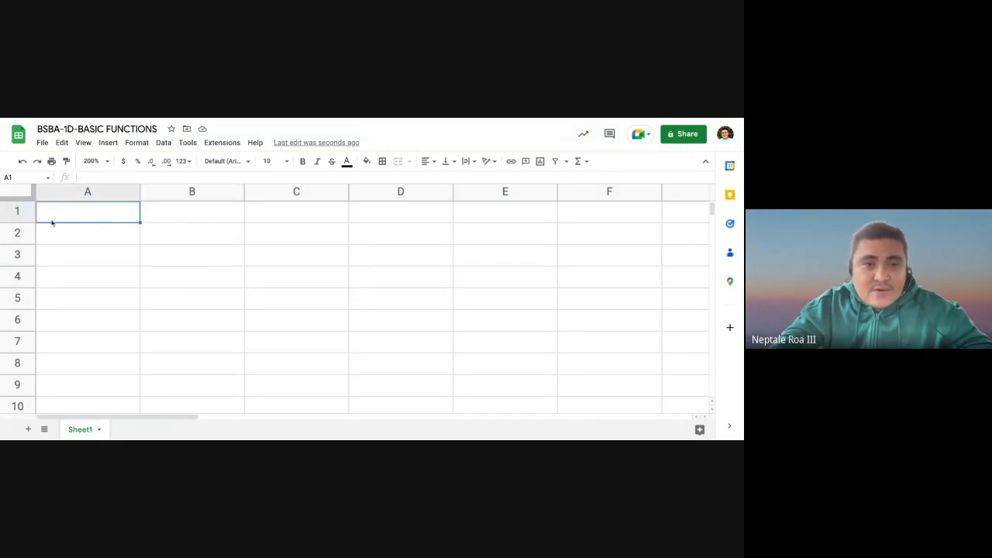
click(195, 220)
Enter the values 10, 20, 30, 40 and 50 down column A in cells A1 to A5
click(131, 221)
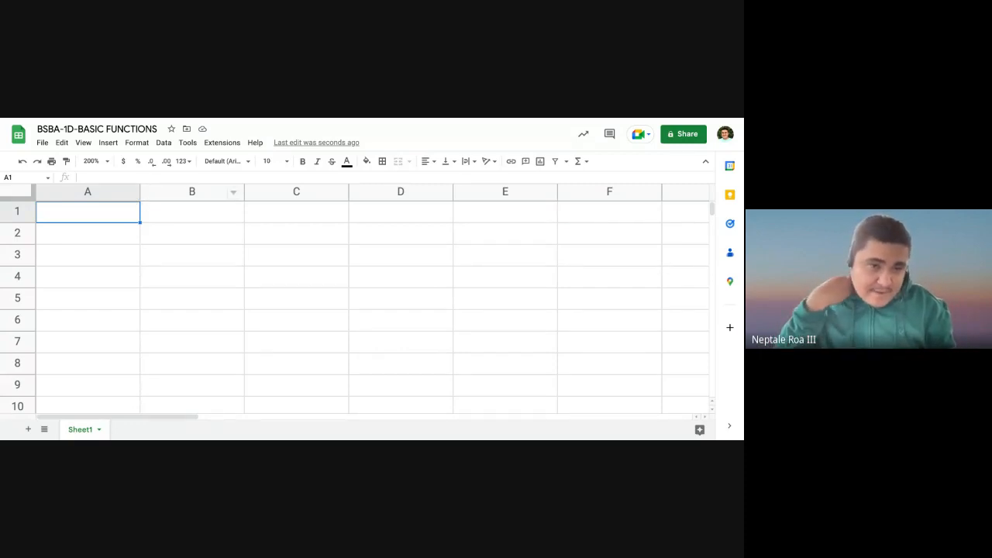
text(10)
key(Return)
text(20)
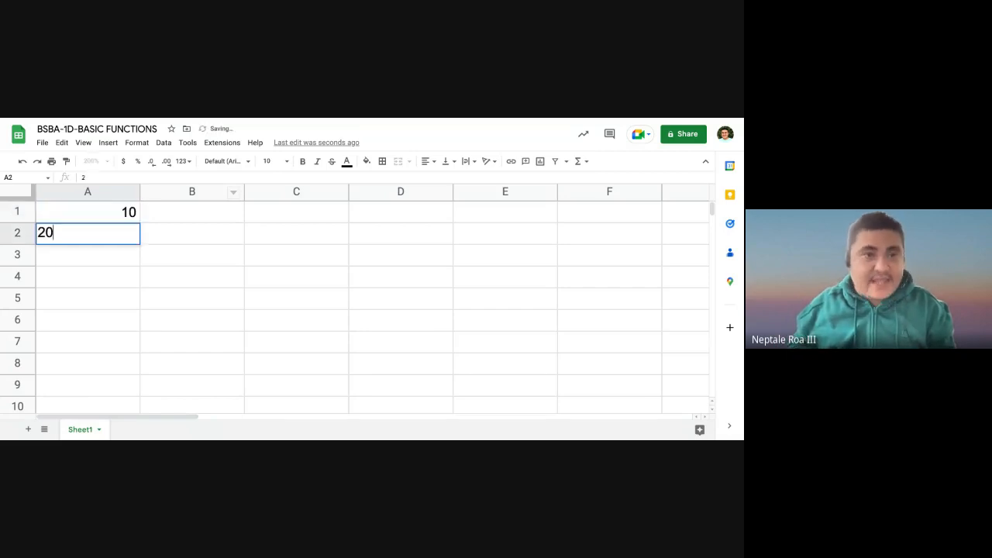
key(Return)
text(30)
key(Return)
text(40)
key(Return)
text(50)
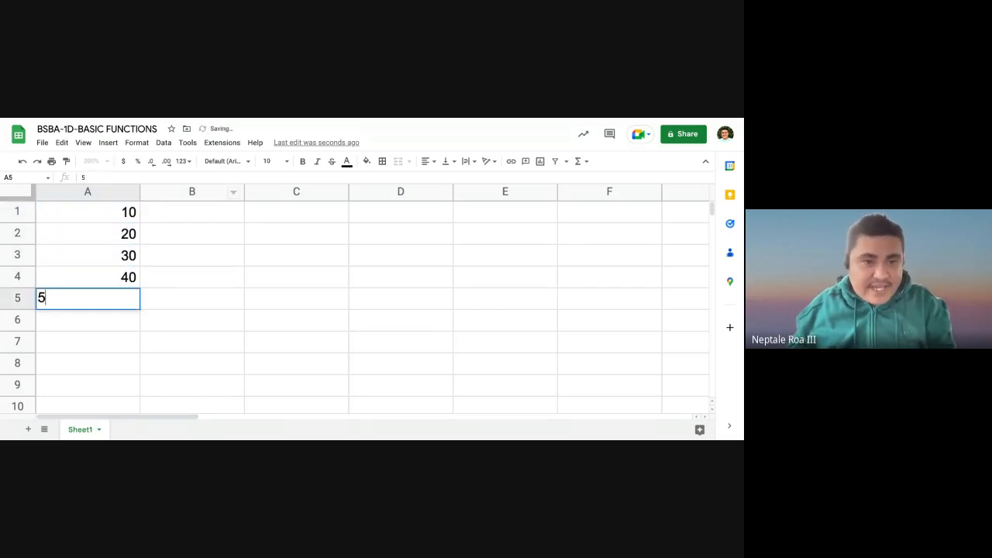
key(Return)
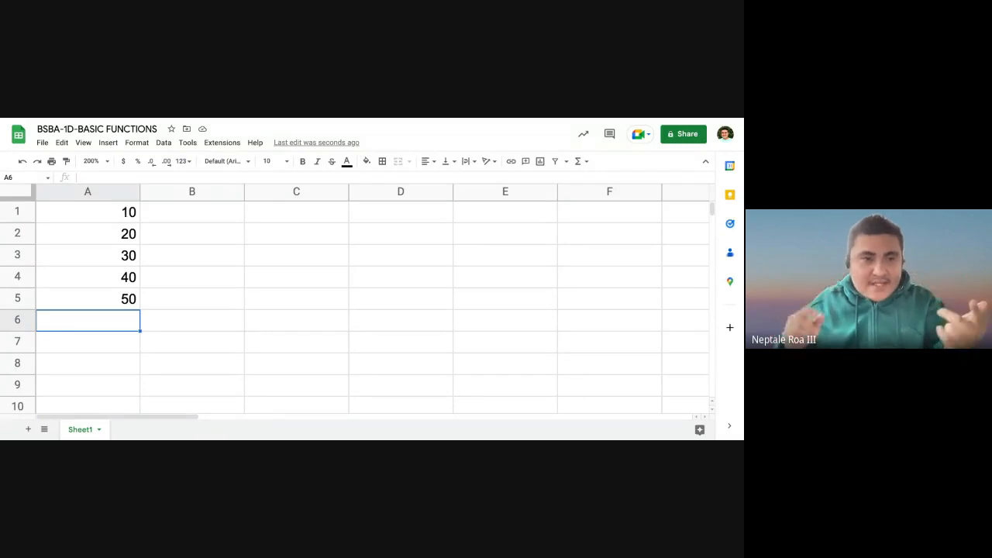
text(=)
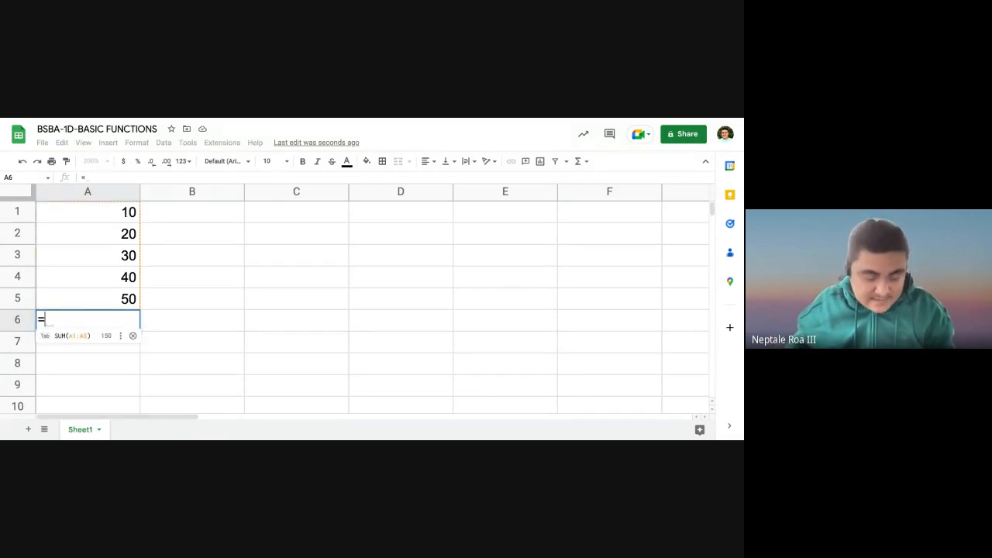
click(87, 211)
scroll(88, 211, right, 1)
text(+)
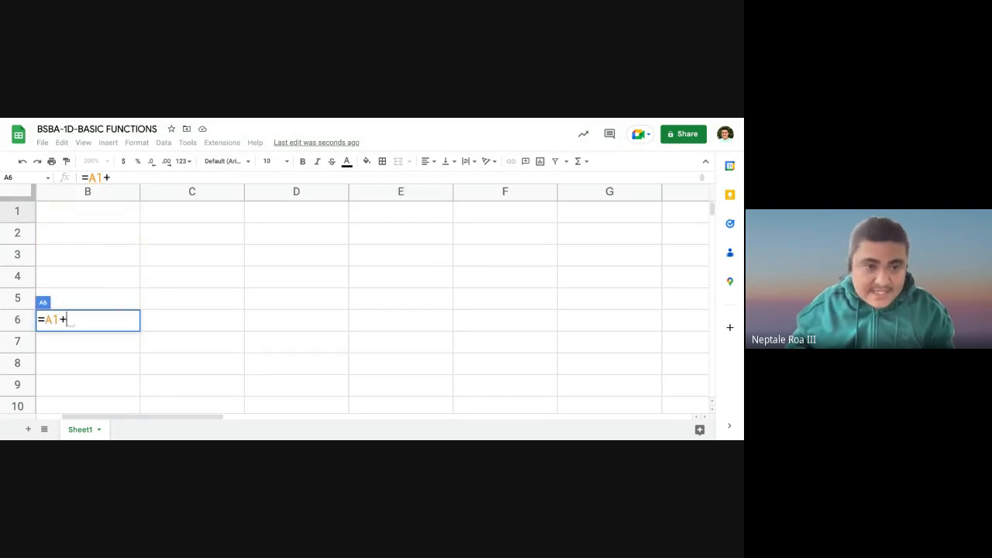
key(Escape)
click(187, 262)
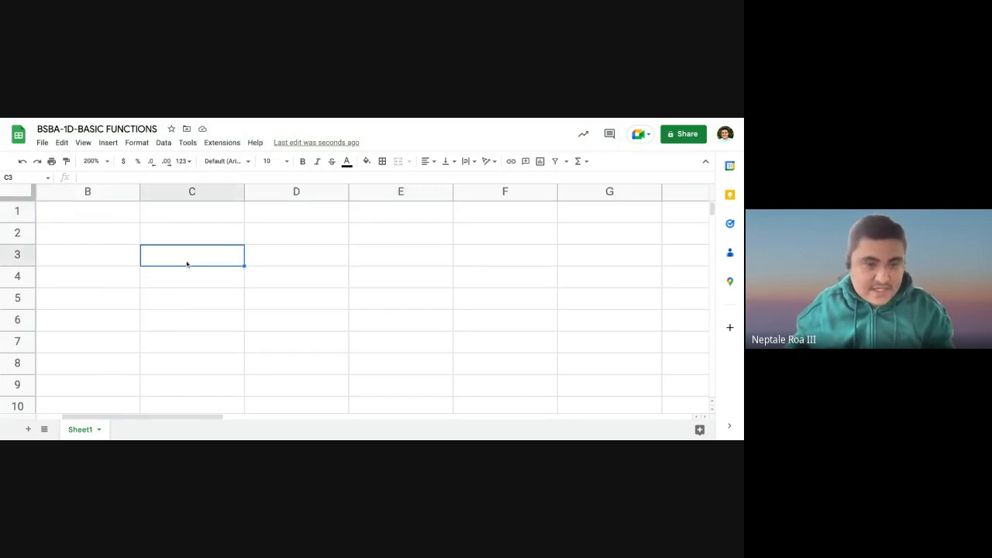
Undo the entries in cells A4 and A5, and re-enter 40 and 50 there
key(ctrl+z)
click(206, 350)
click(133, 357)
key(ctrl+z)
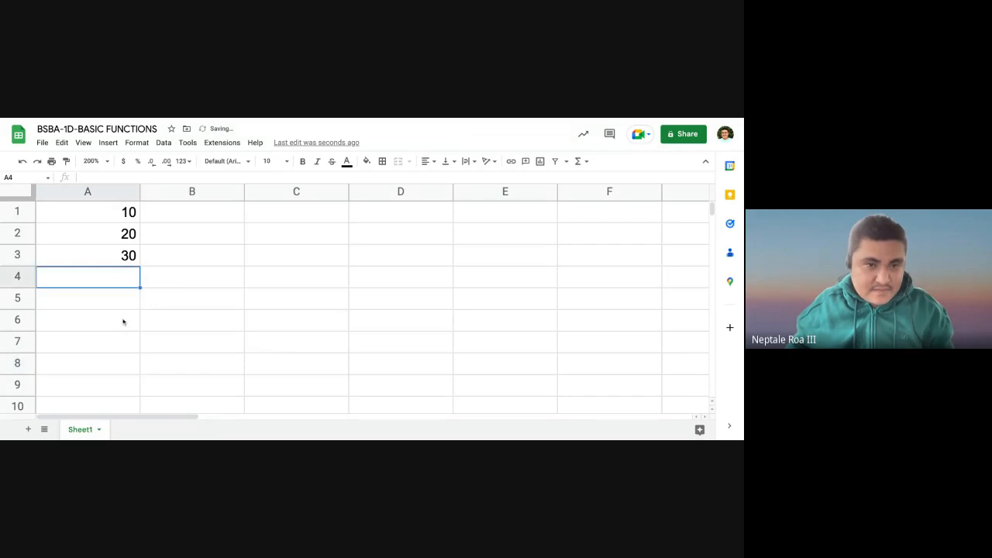
text(40)
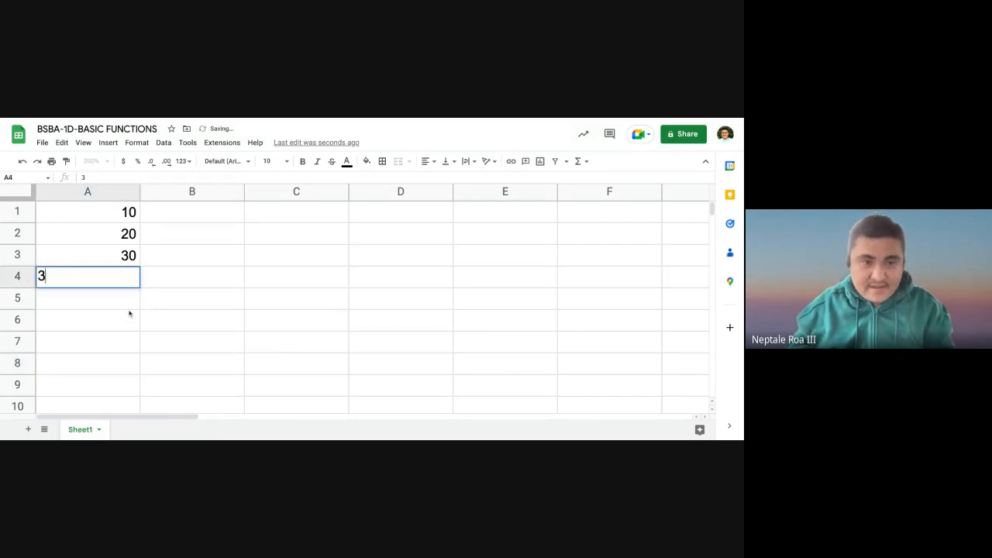
key(Return)
text(50)
key(Return)
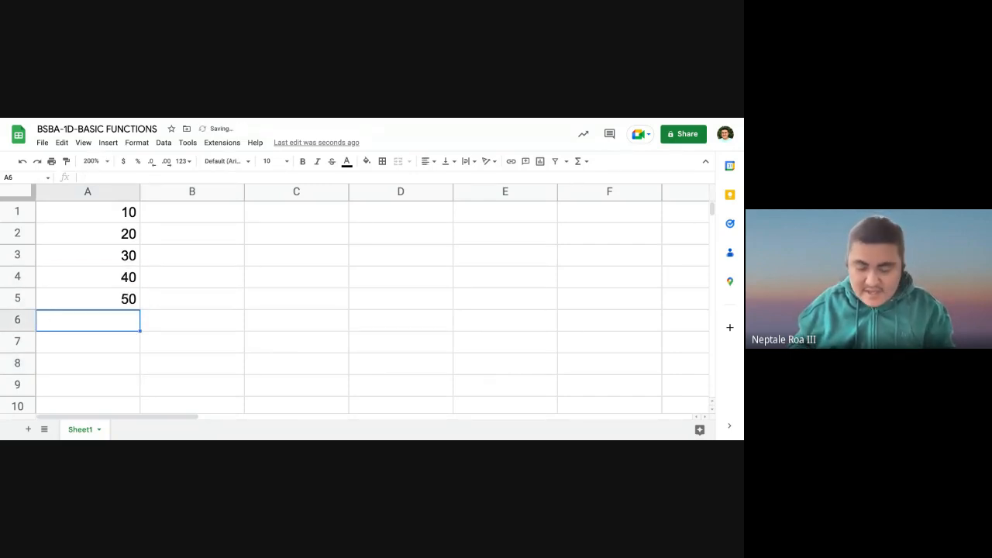
Add the five column A values in cell A6 with the formula =A1+A2+A3+A4+A5
text(=)
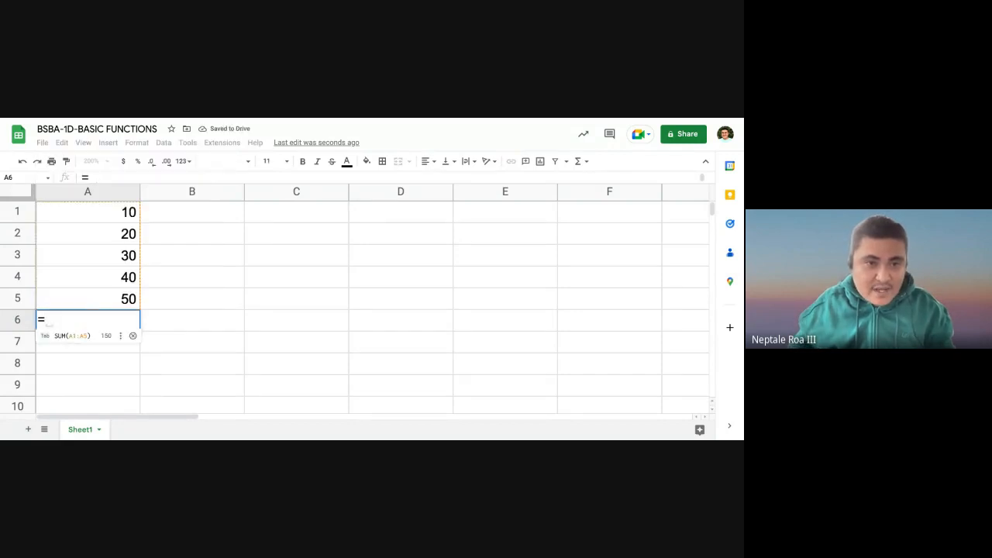
text(A1+)
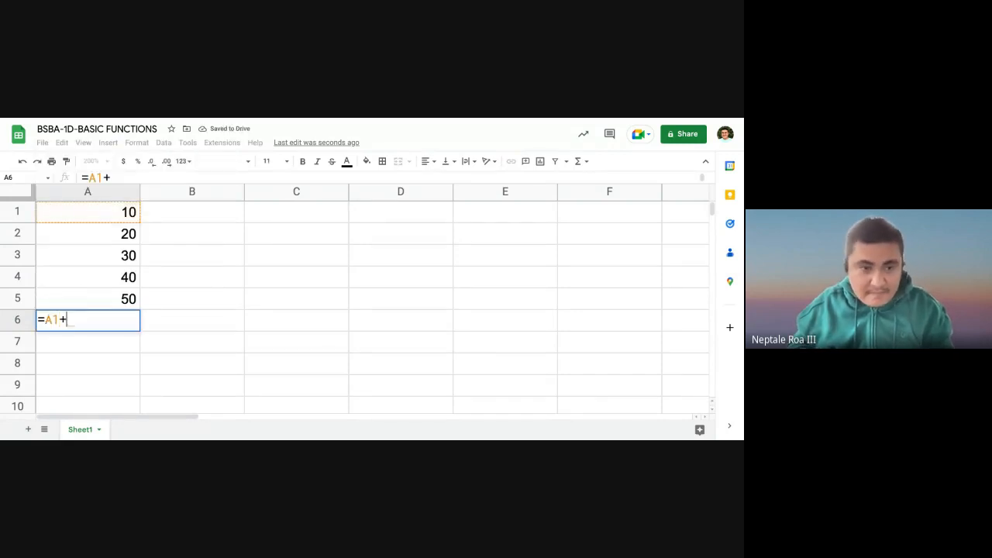
text(A2)
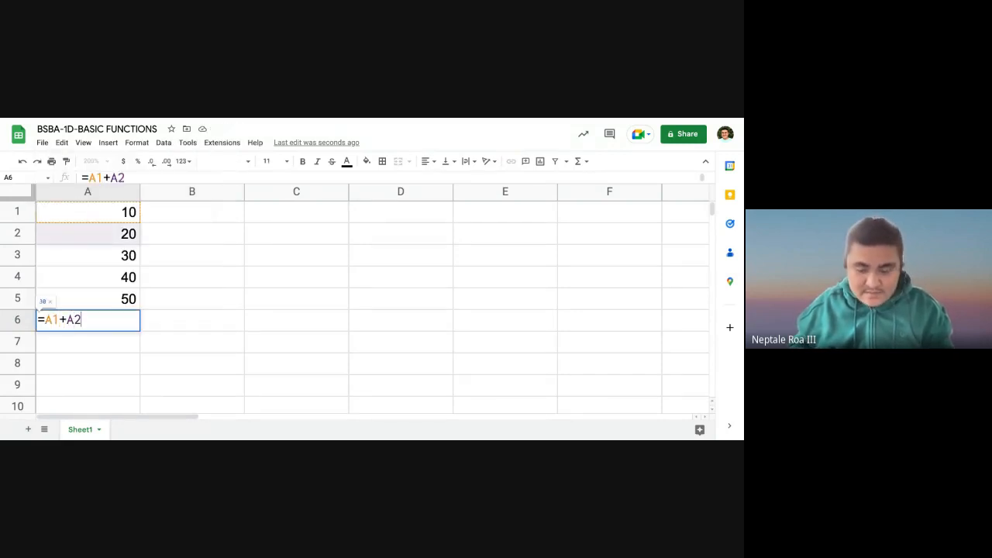
text(+A3)
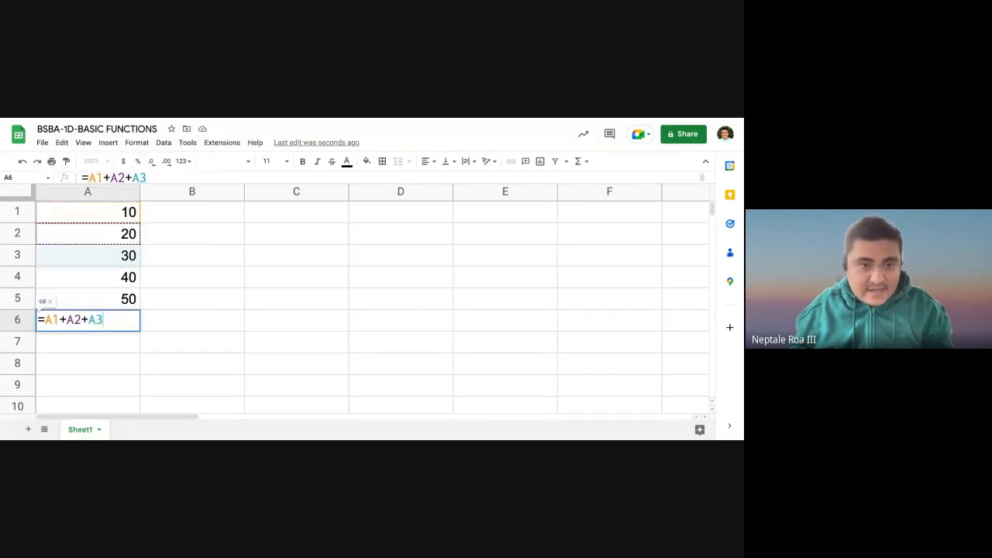
text(+A4+A5)
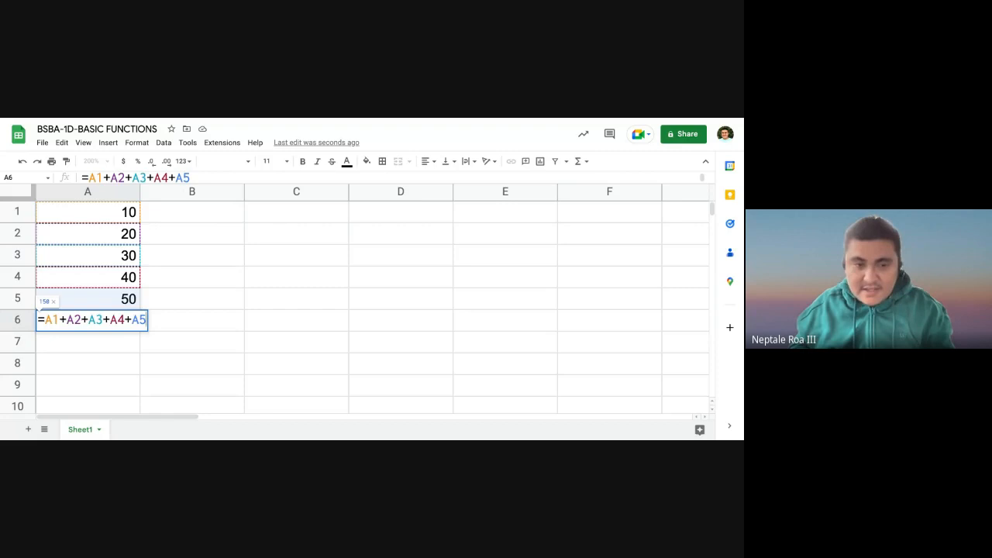
key(Return)
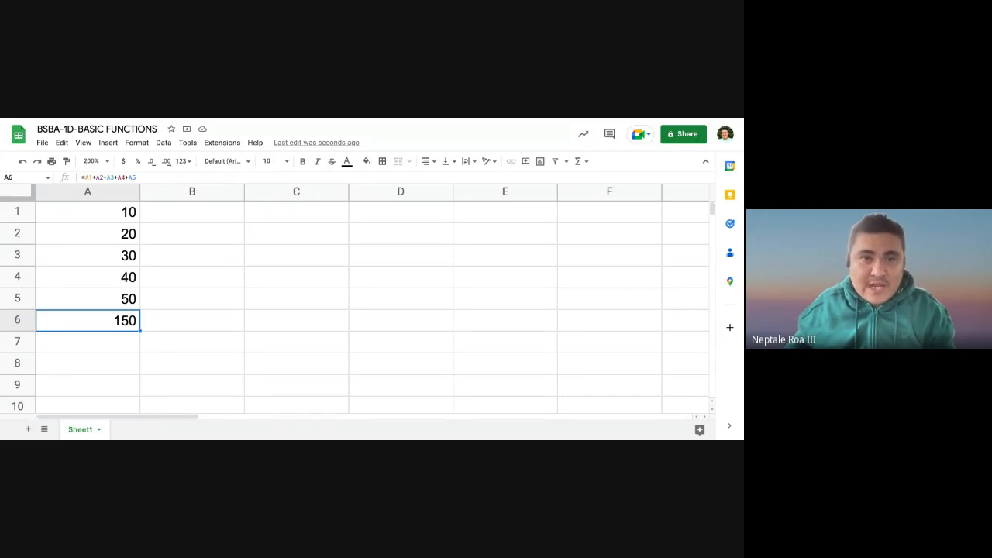
Delete the addition formula from cell A6, leaving the cell empty
click(249, 315)
click(125, 329)
key(Delete)
text(=S)
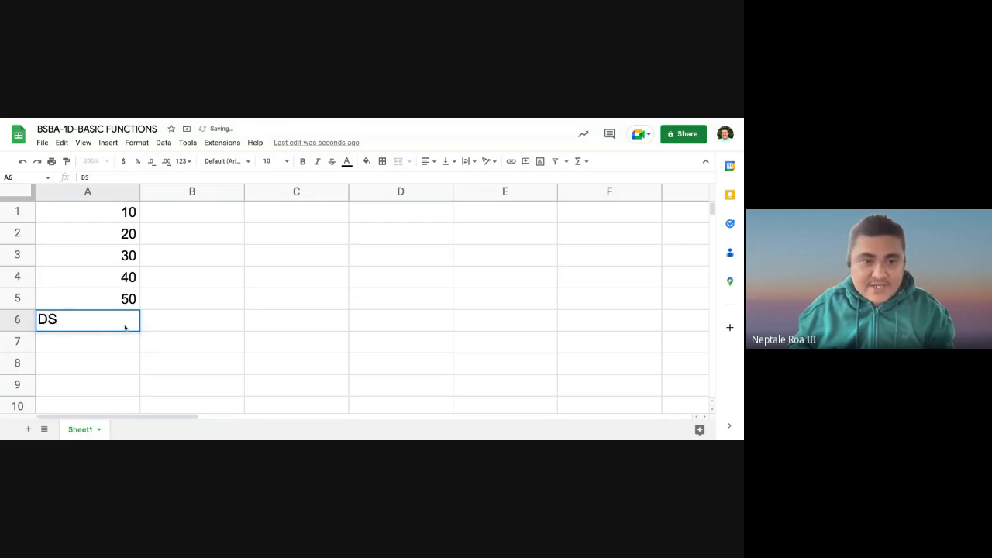
key(BackSpace)
key(BackSpace)
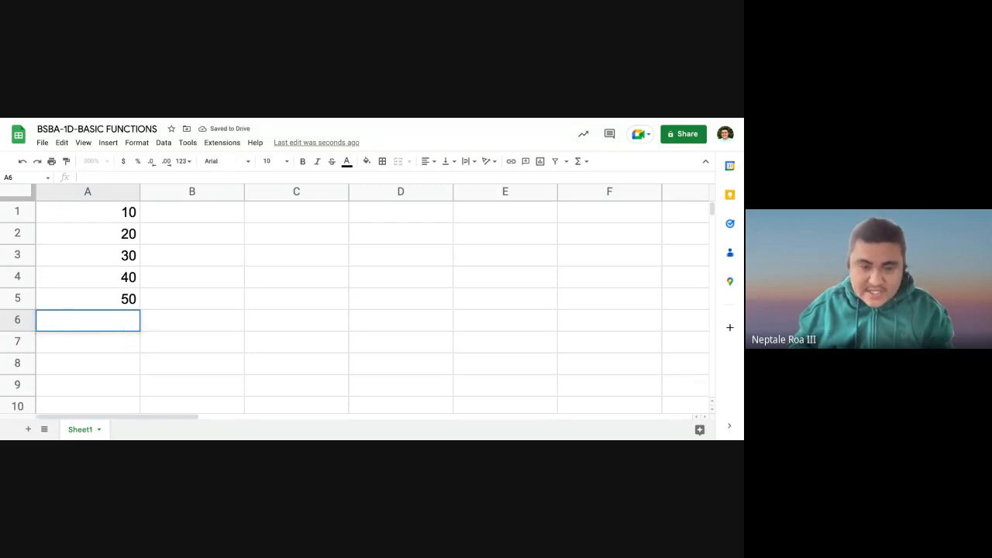
Total the values in cell A6 using the SUM function over the range A1:A5
text(=SUM)
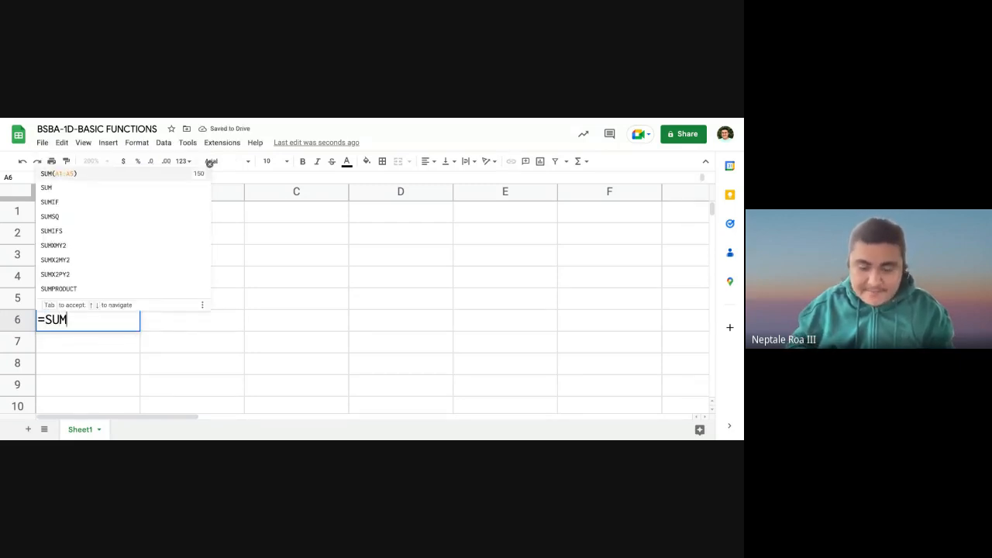
text(()
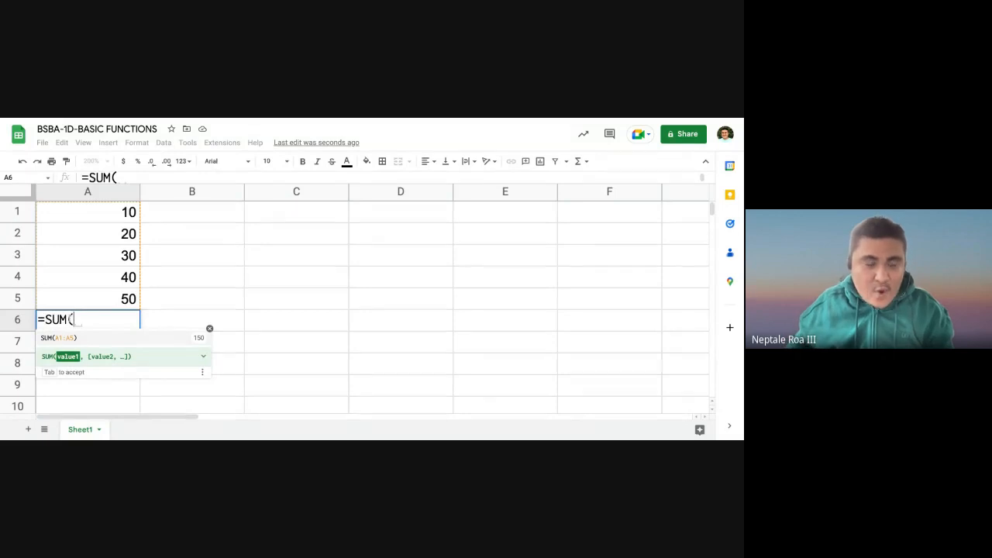
click(107, 216)
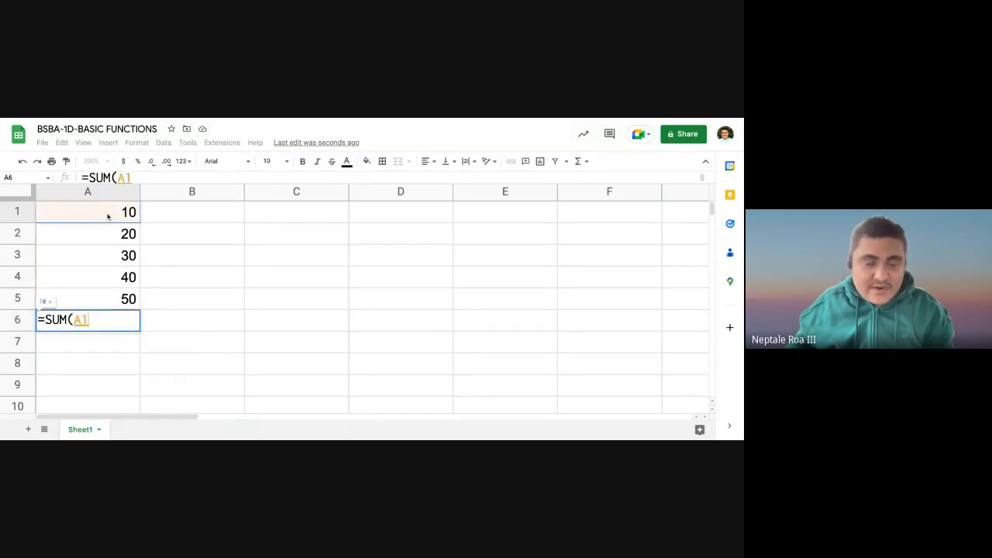
key(shift+Down)
key(shift+Down)
key(shift+Down)
key(shift+Down)
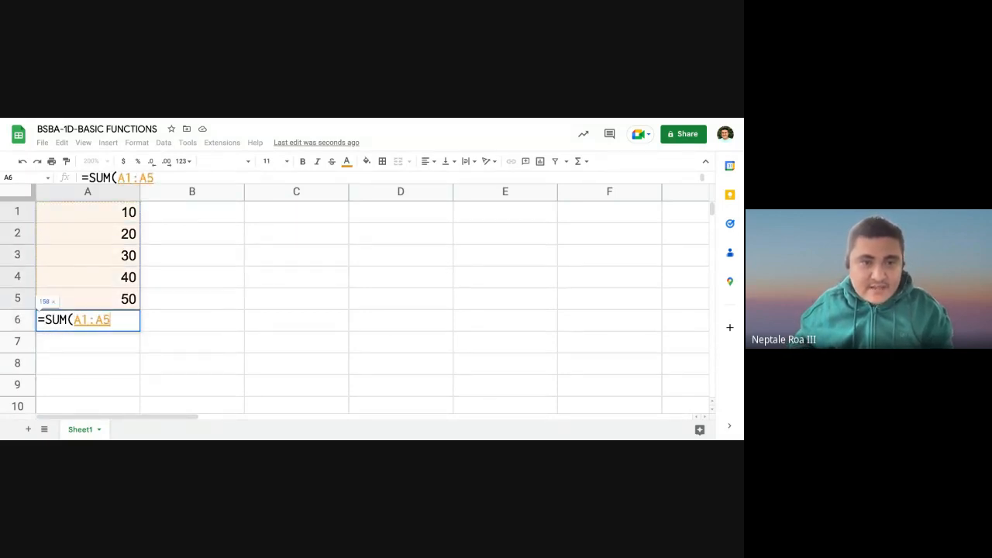
key(Return)
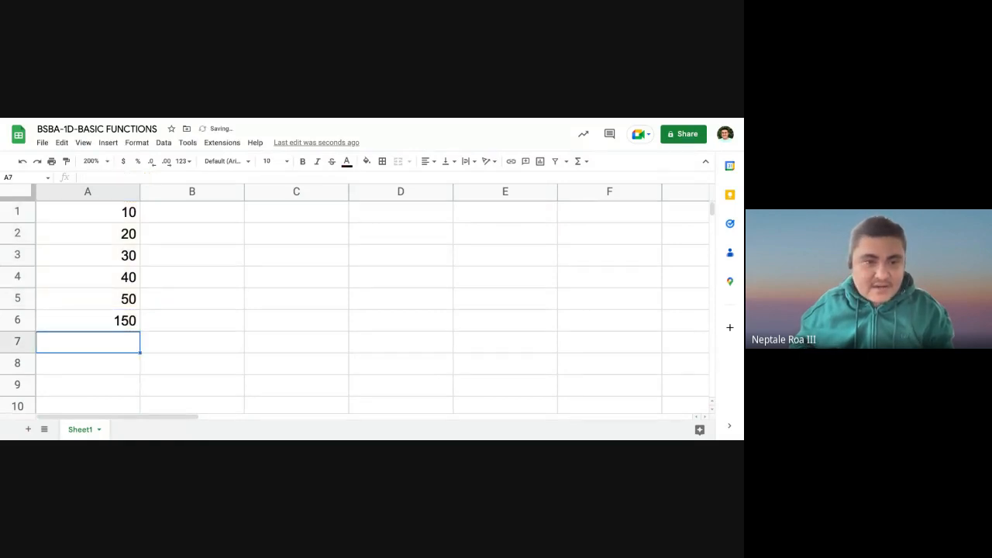
Examine the SUM formula in cell A6 and the column A cells it refers to
click(88, 320)
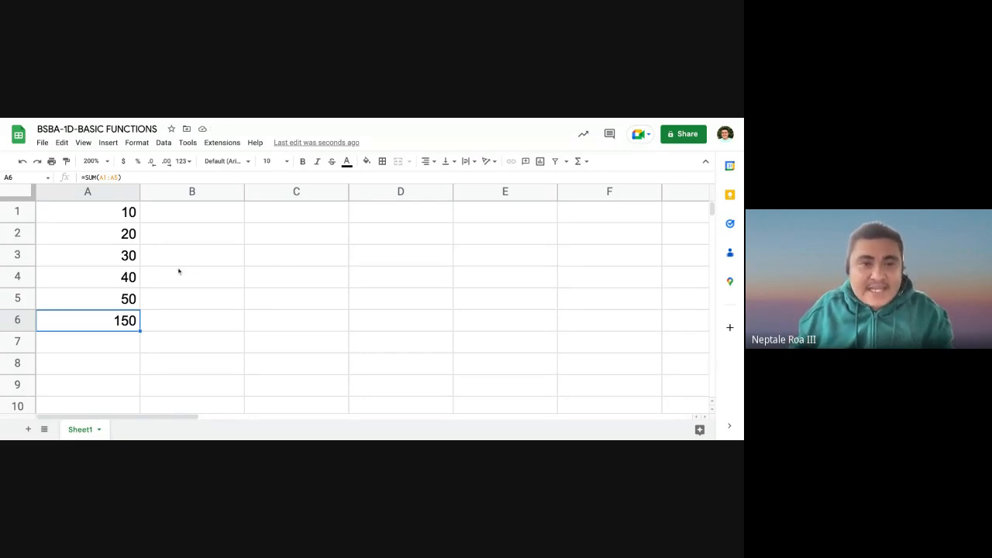
click(182, 325)
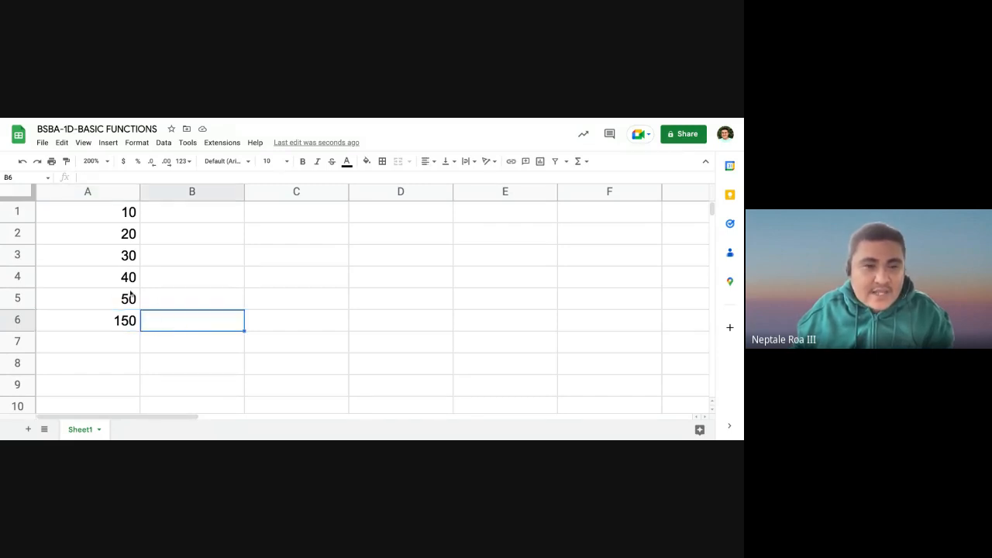
click(121, 216)
click(121, 321)
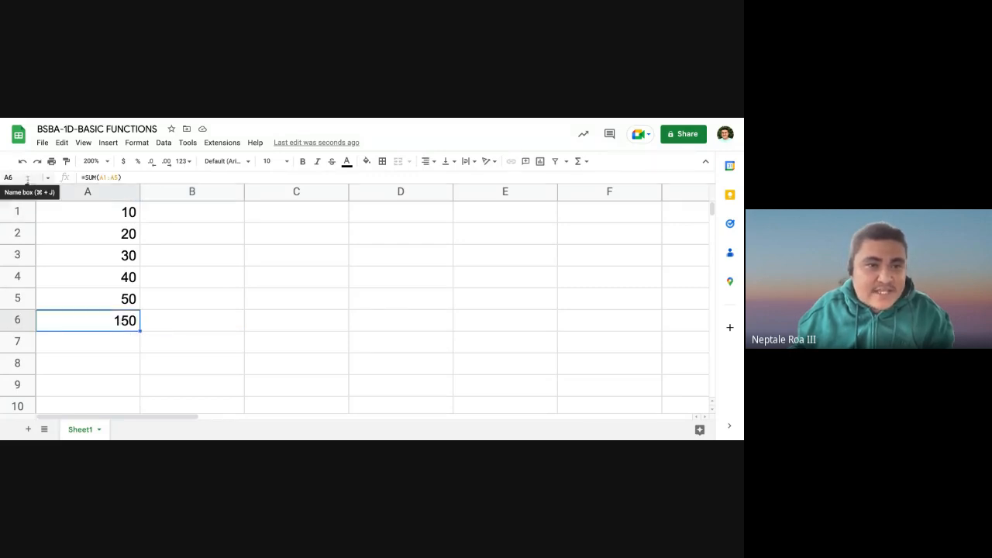
click(120, 233)
click(111, 297)
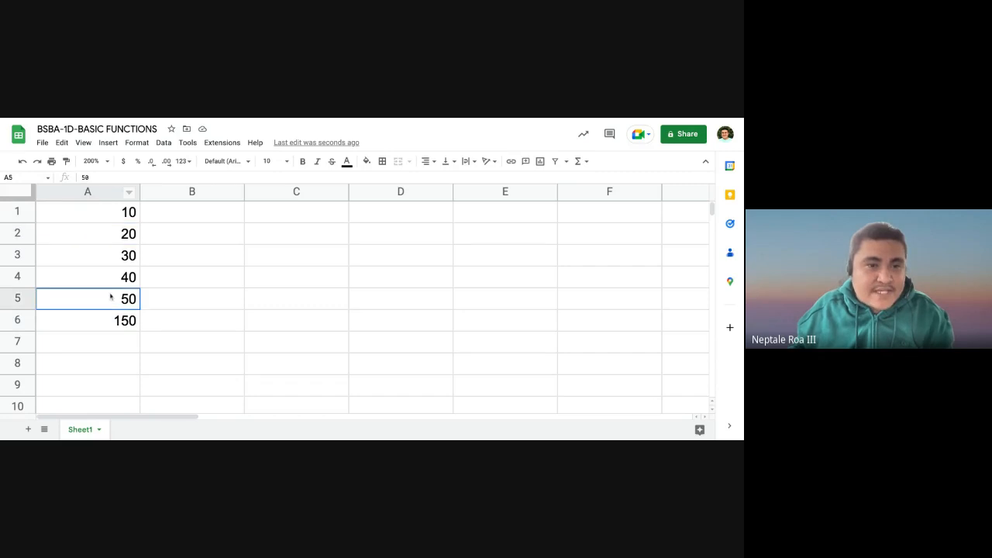
click(124, 322)
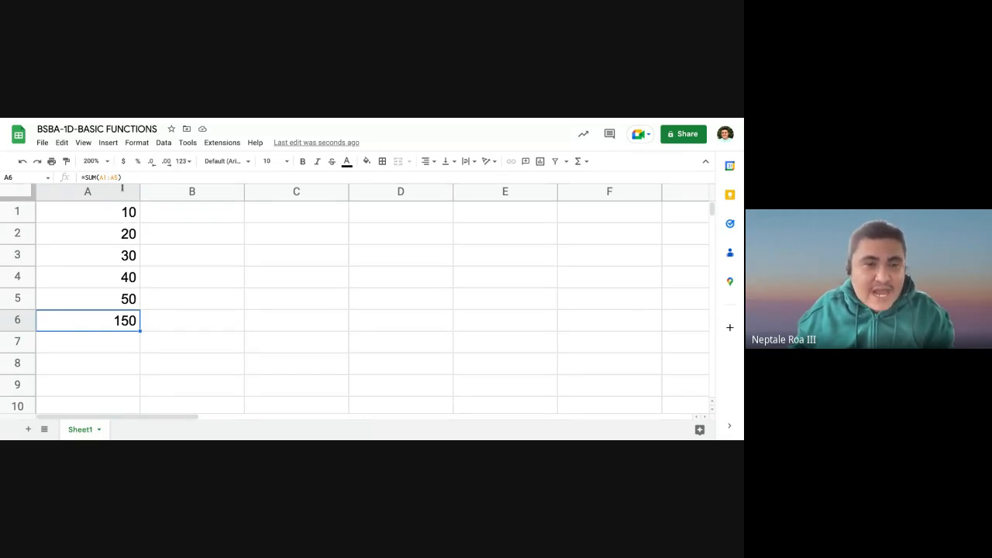
click(122, 241)
Set cell A3 to 40 to test the SUM formula, and set it back to 30
click(128, 254)
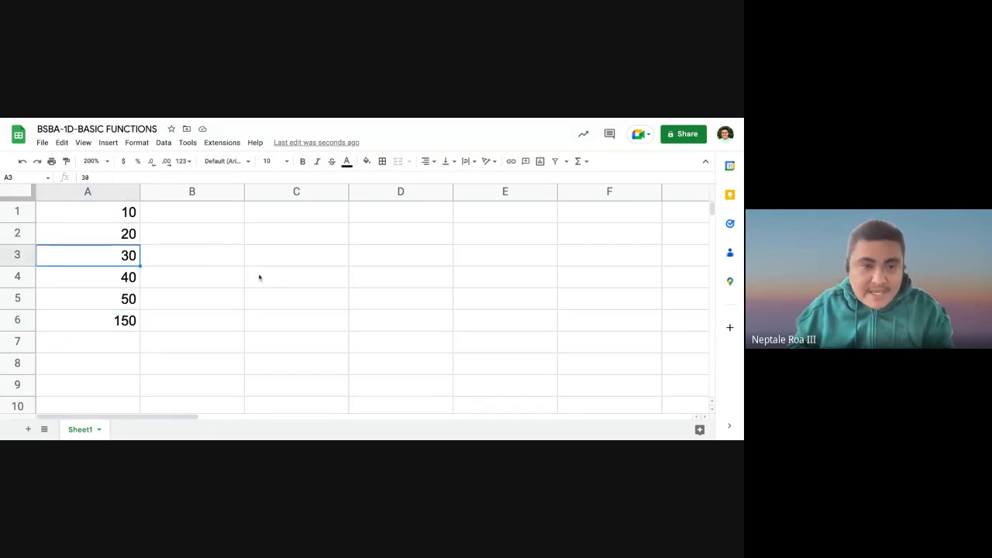
text(40)
key(Return)
click(129, 254)
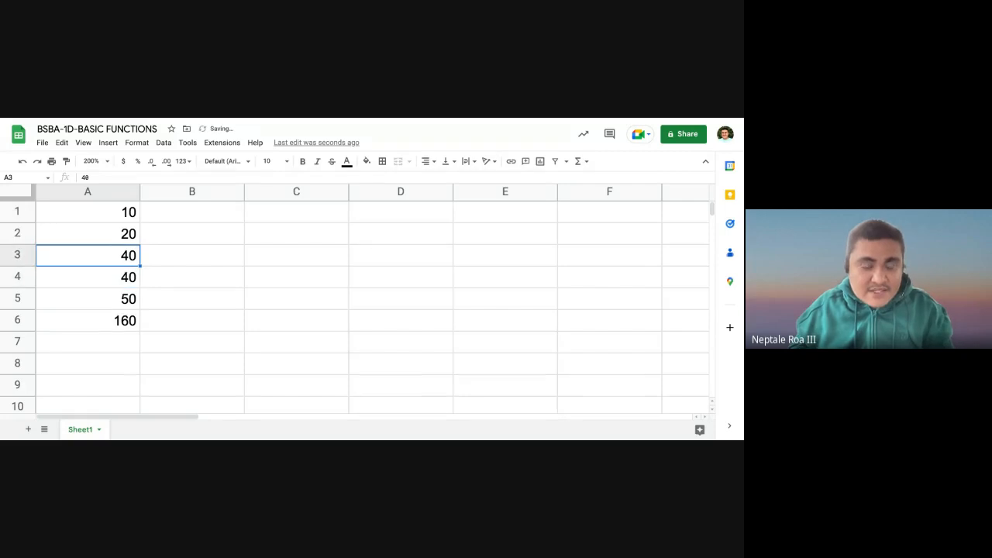
text(30)
key(Return)
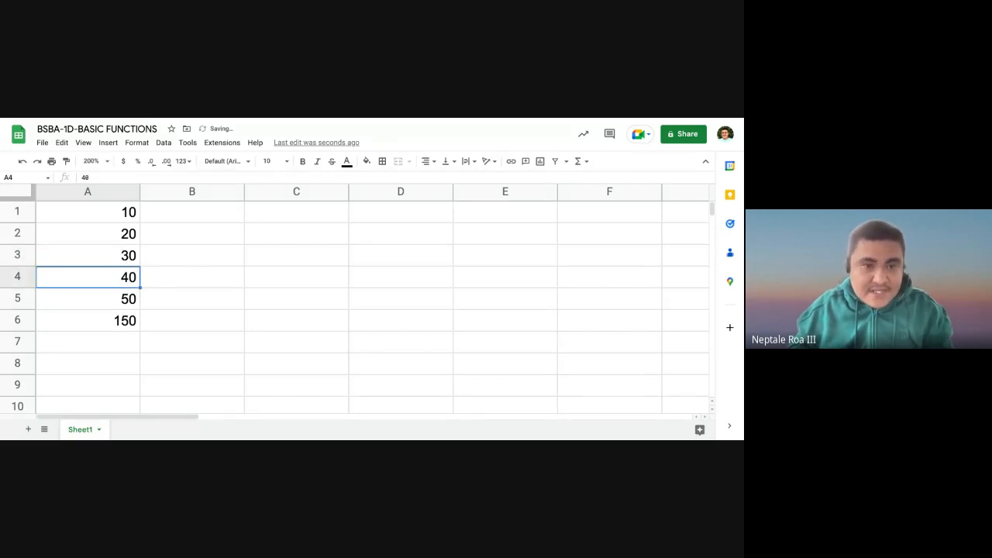
Examine the values in cells A1:A5 and the SUM formula in cell A6
key(Down)
key(Up)
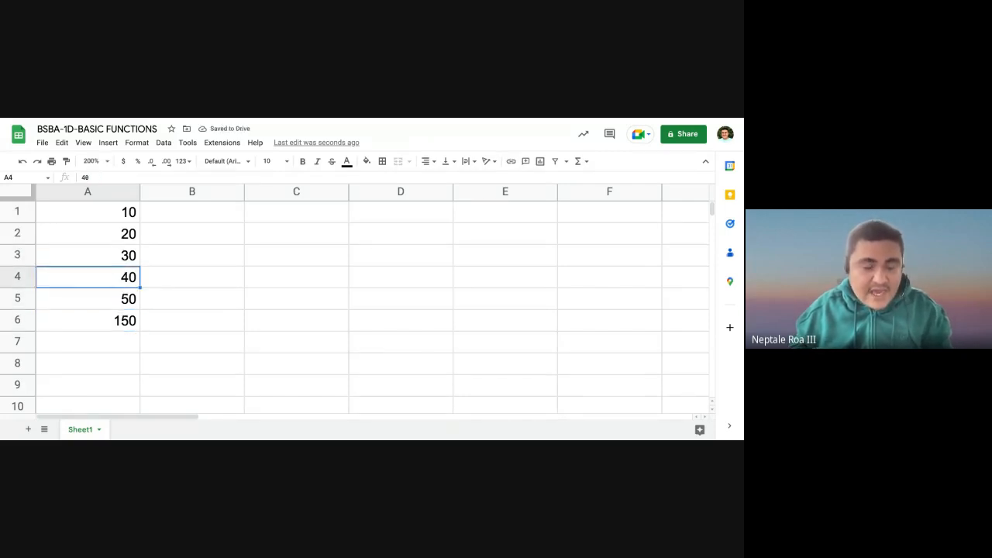
key(Down)
key(Down)
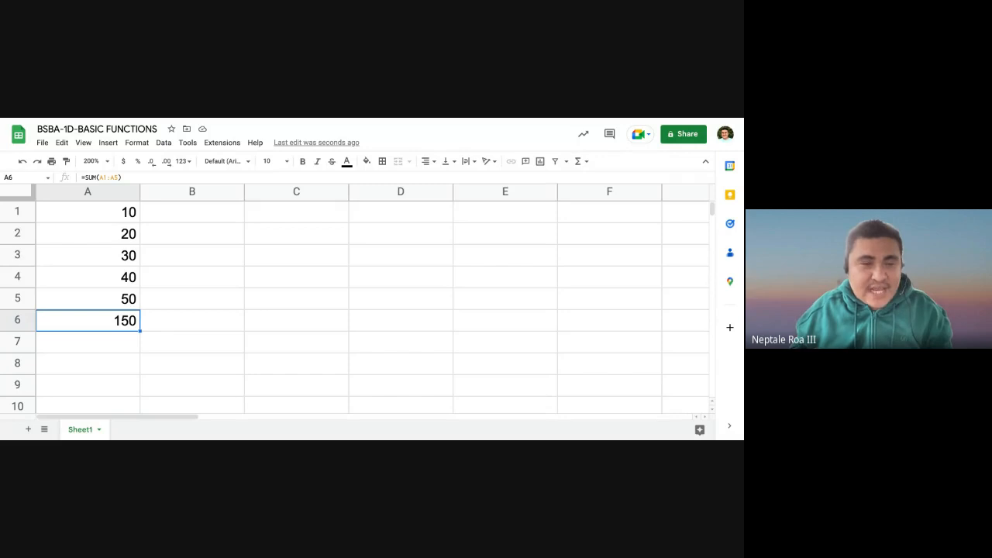
click(87, 298)
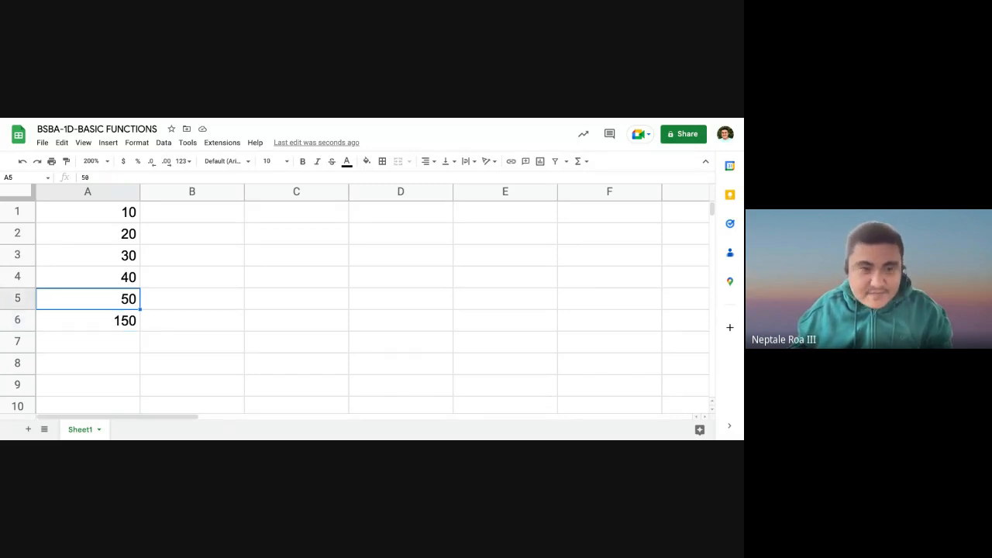
click(87, 320)
click(88, 299)
click(87, 233)
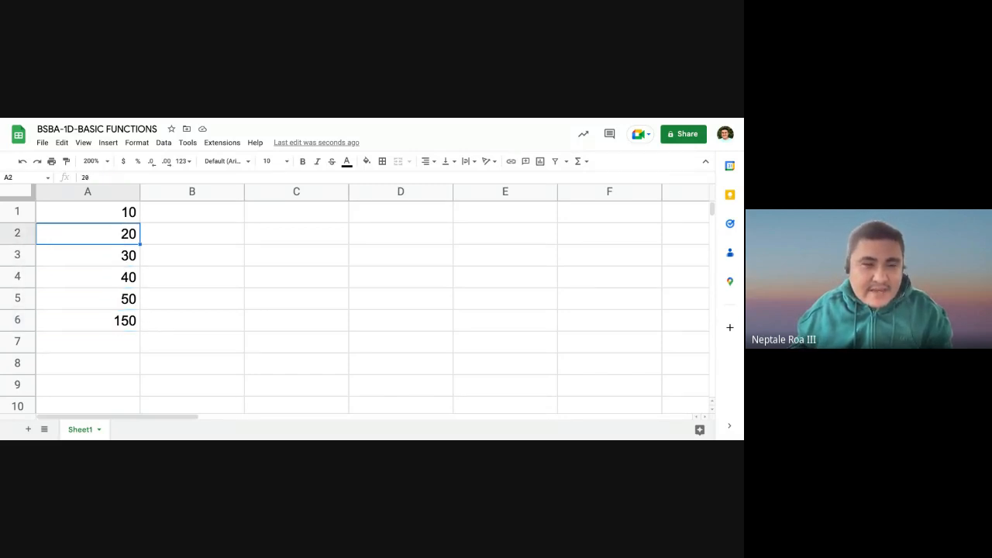
click(88, 255)
click(88, 234)
click(88, 211)
Replace the number in cell A2 with the letter A to test how the SUM formula treats text
click(87, 233)
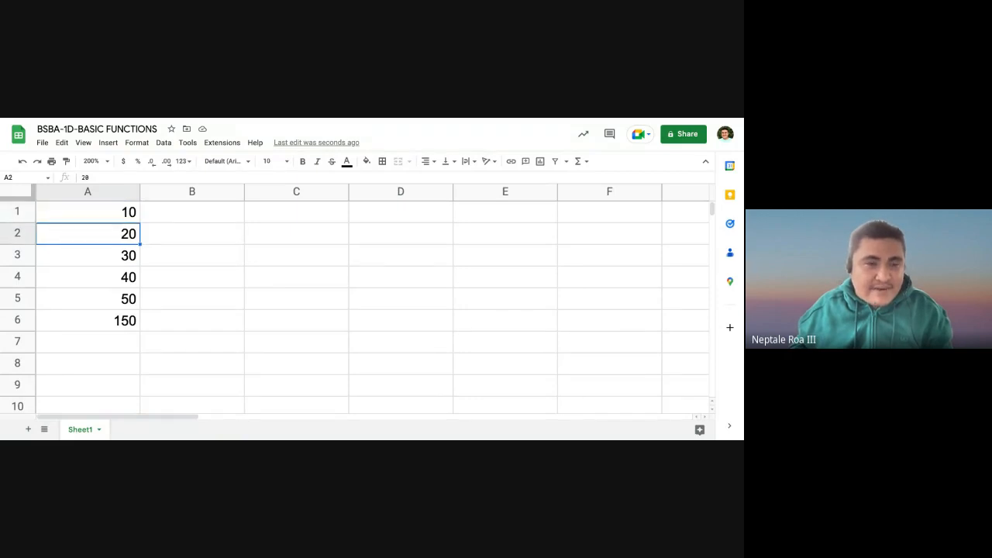
text(A)
key(Return)
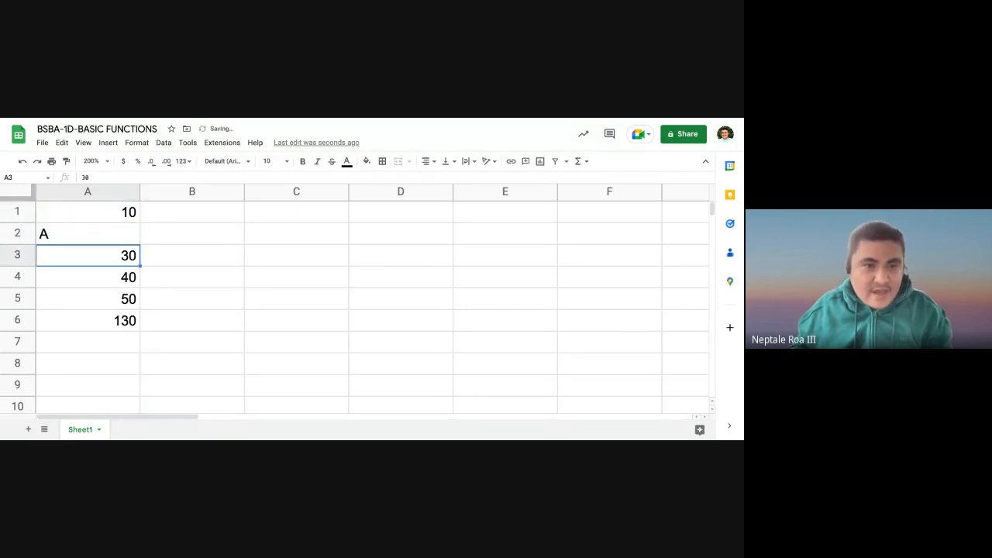
Go through the column A cells one by one, from the remaining numbers to the total in cell A6
key(Down)
key(Down)
key(Down)
key(Up)
key(Up)
key(Up)
key(Up)
key(Up)
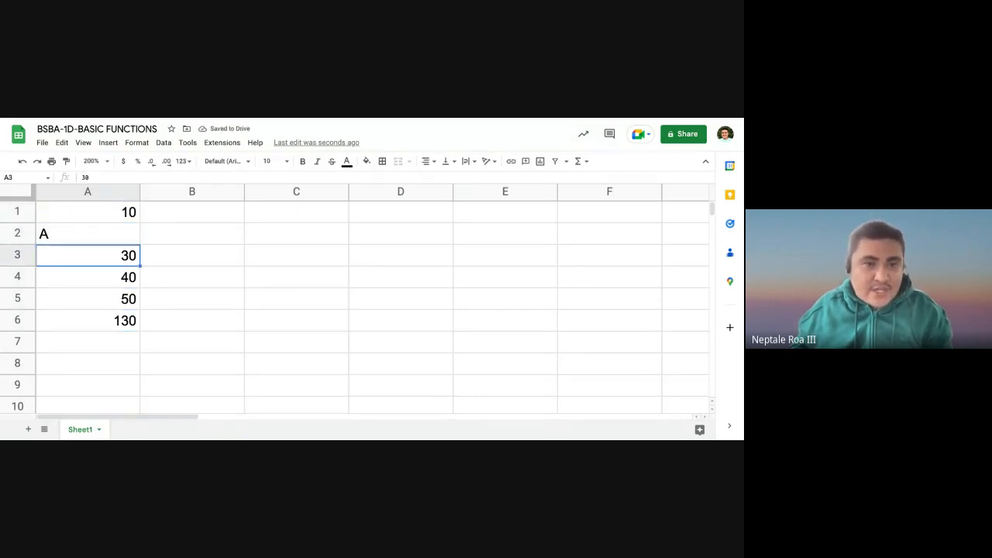
key(Down)
key(Down)
key(Up)
key(Up)
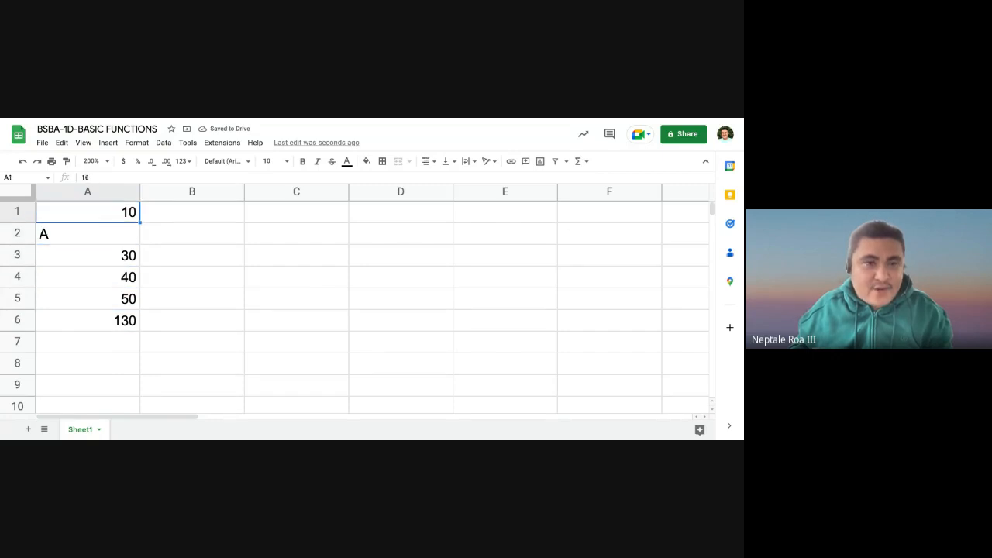
key(Down)
key(Down)
key(Down)
key(Down)
key(Down)
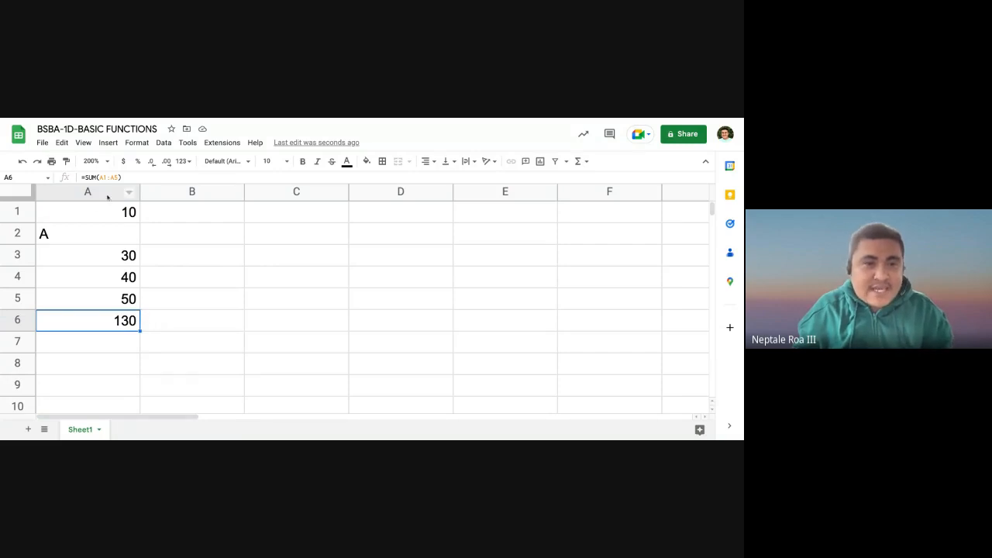
Inspect the SUM formula in cell A6 and the range A1:A5 that it covers
key(F2)
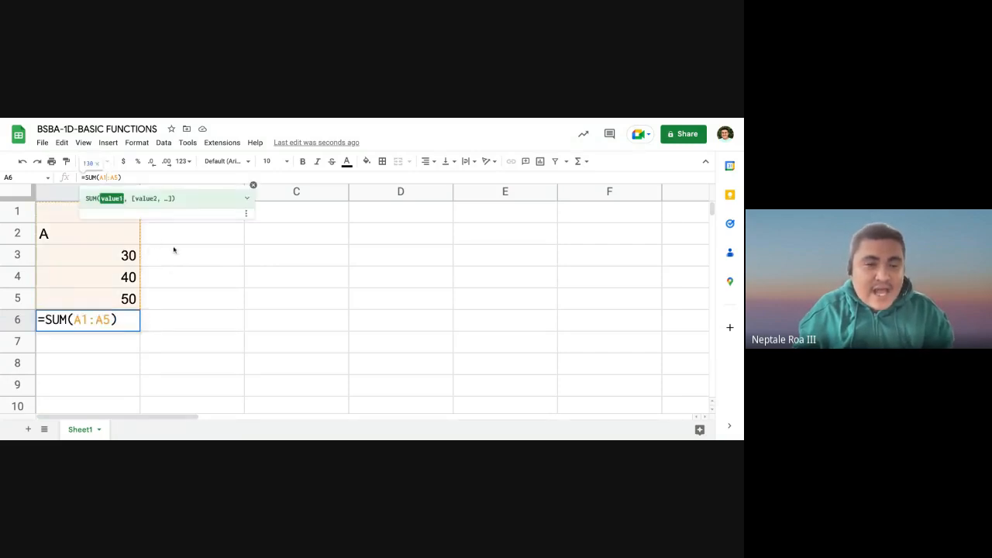
click(173, 249)
click(122, 325)
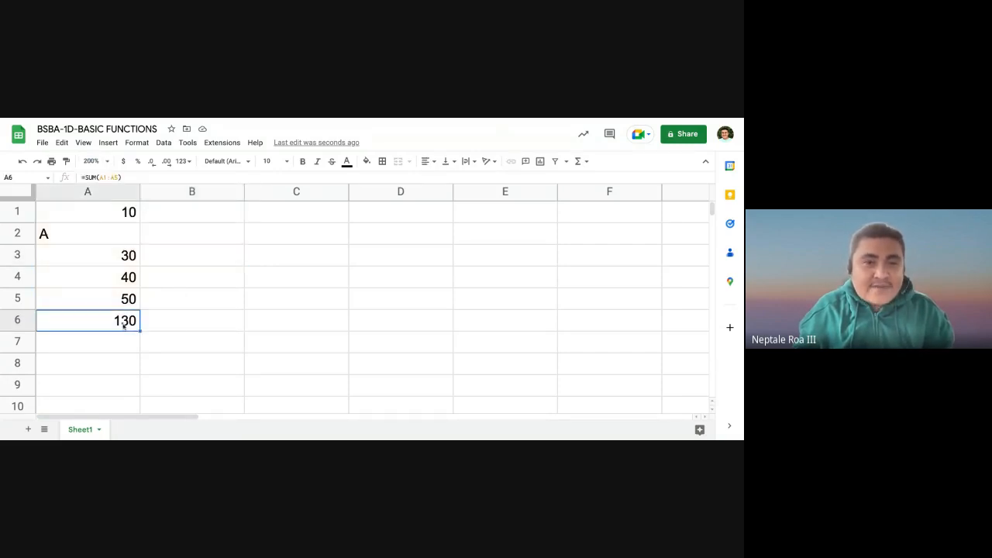
click(186, 308)
drag(128, 213, 137, 306)
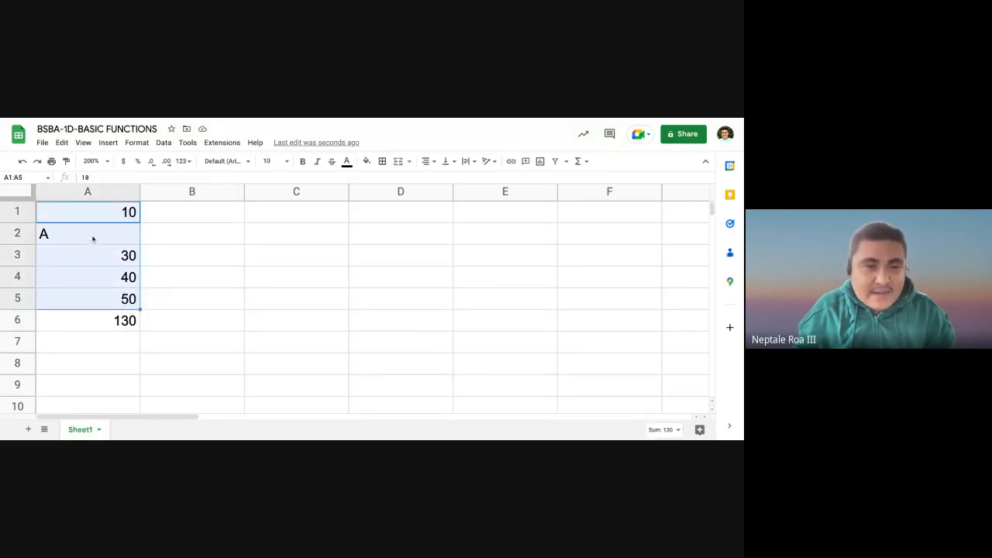
click(150, 237)
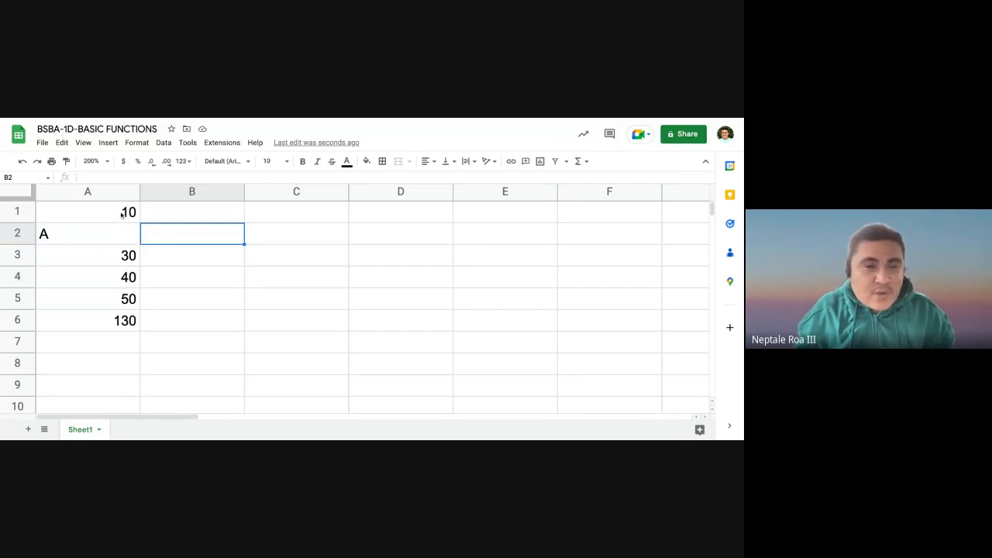
Compare the numeric cells A1, A3, A4 and A5 with the text entry in cell A2 within the summed range
click(123, 215)
click(126, 256)
click(127, 278)
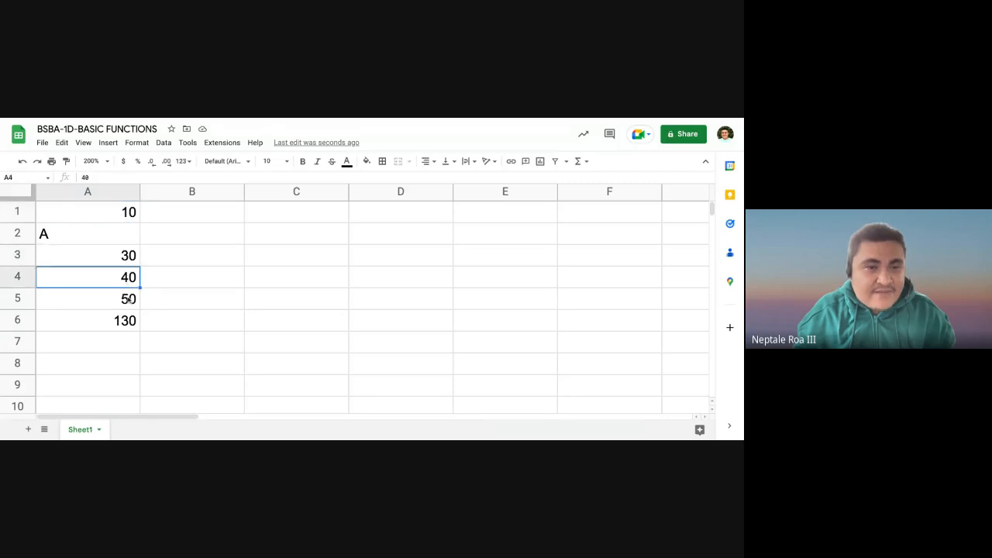
click(129, 299)
click(160, 285)
click(101, 241)
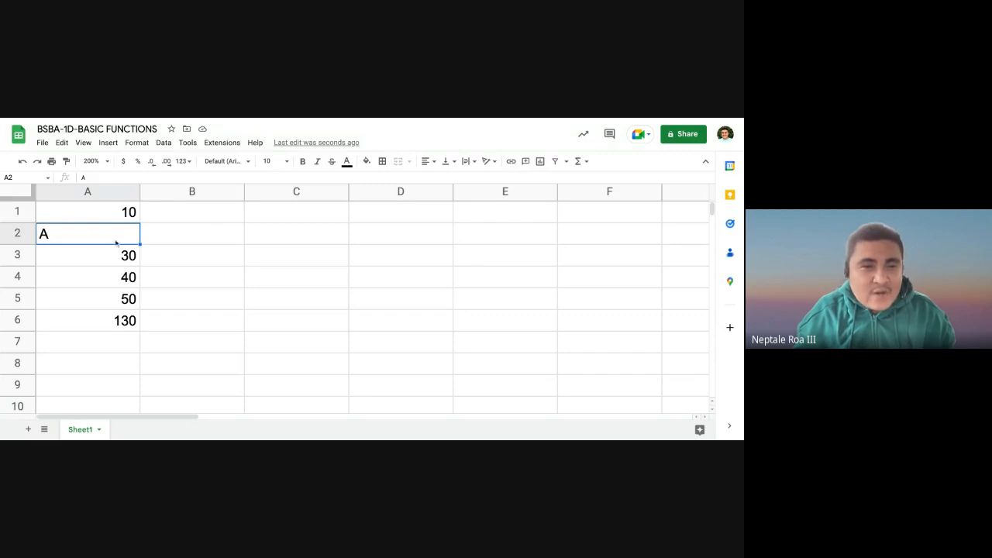
click(185, 256)
click(111, 237)
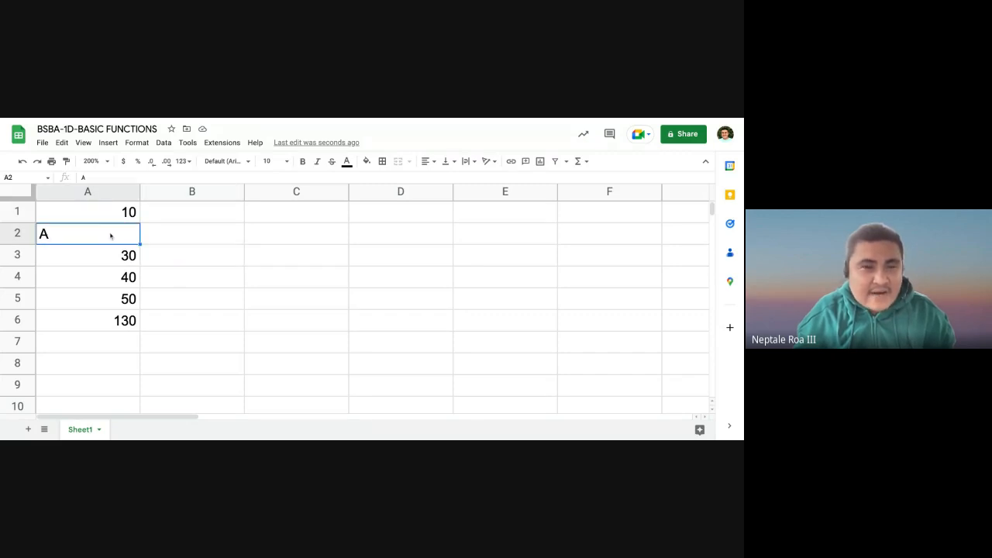
click(254, 275)
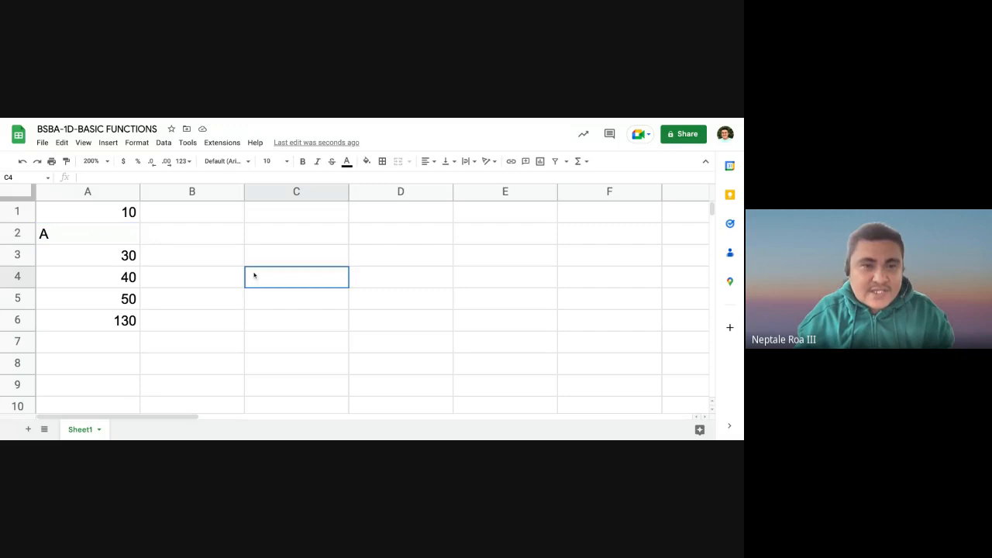
click(99, 239)
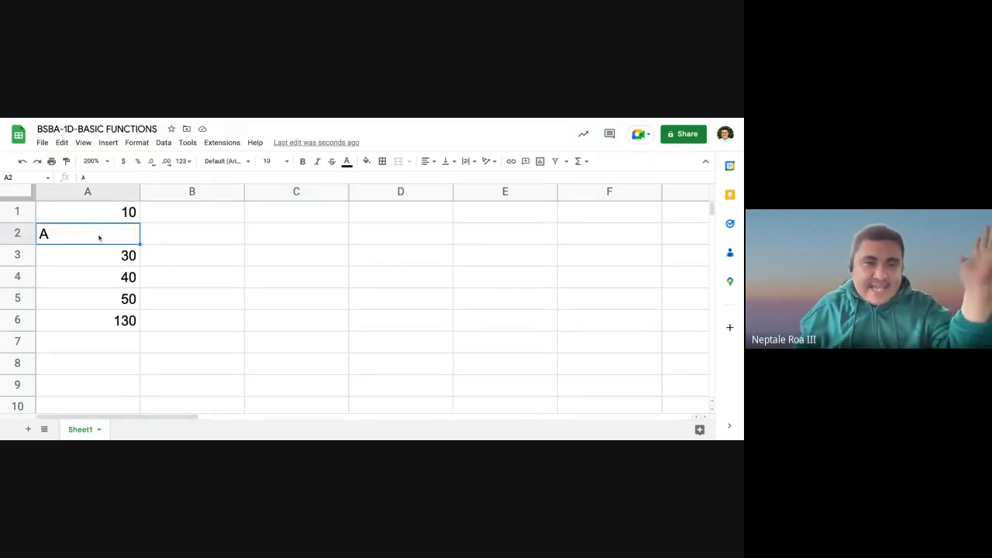
click(173, 241)
click(118, 240)
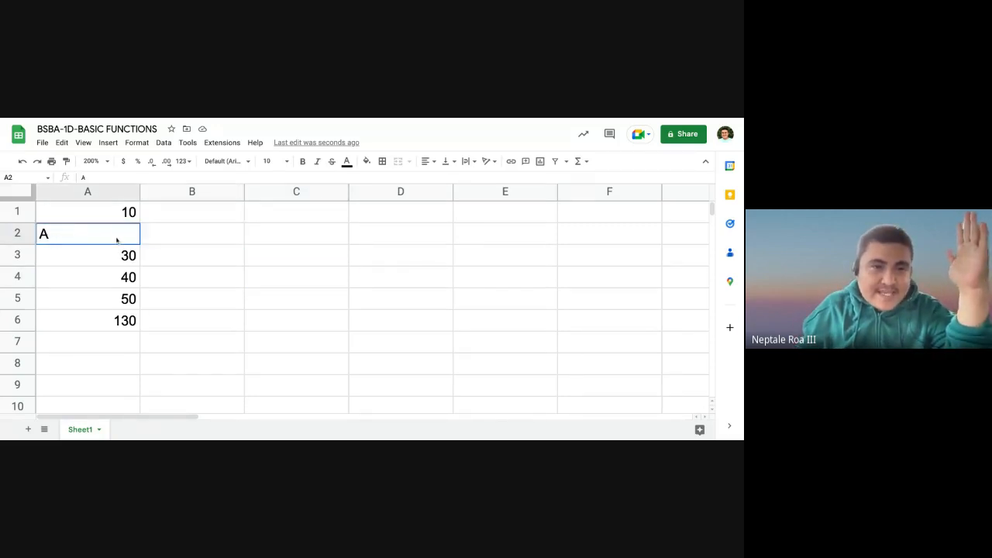
drag(126, 211, 128, 301)
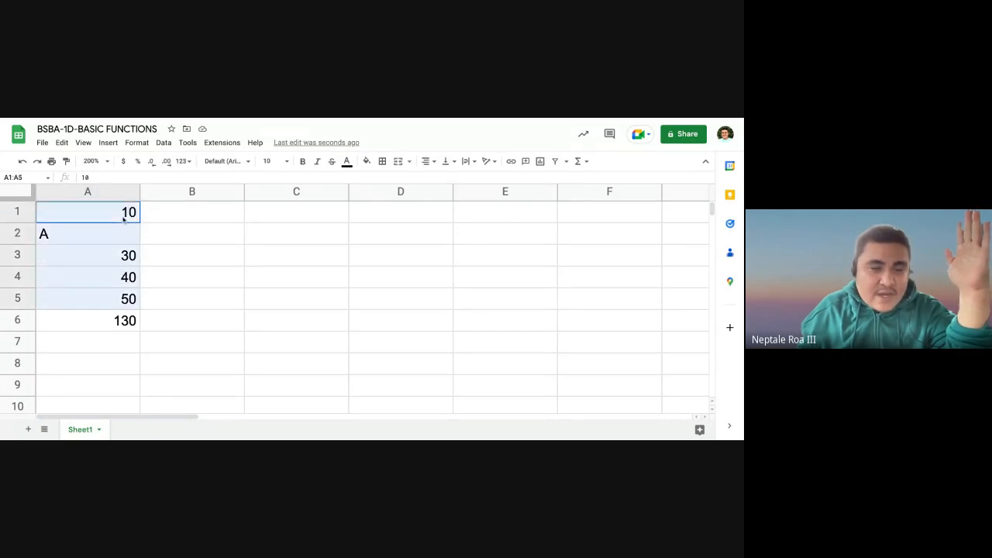
drag(109, 212, 108, 299)
click(166, 297)
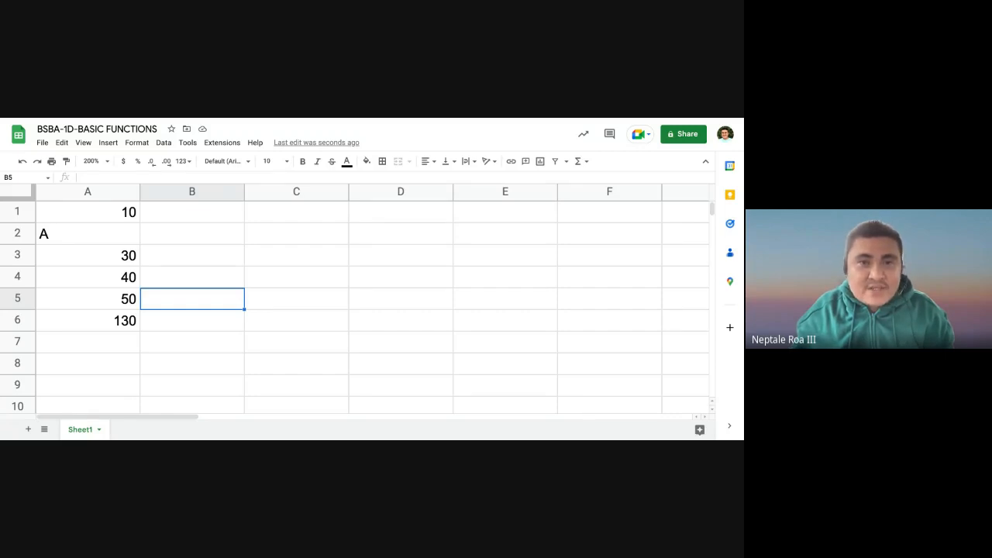
Set cell A2 back to the number 20
click(109, 232)
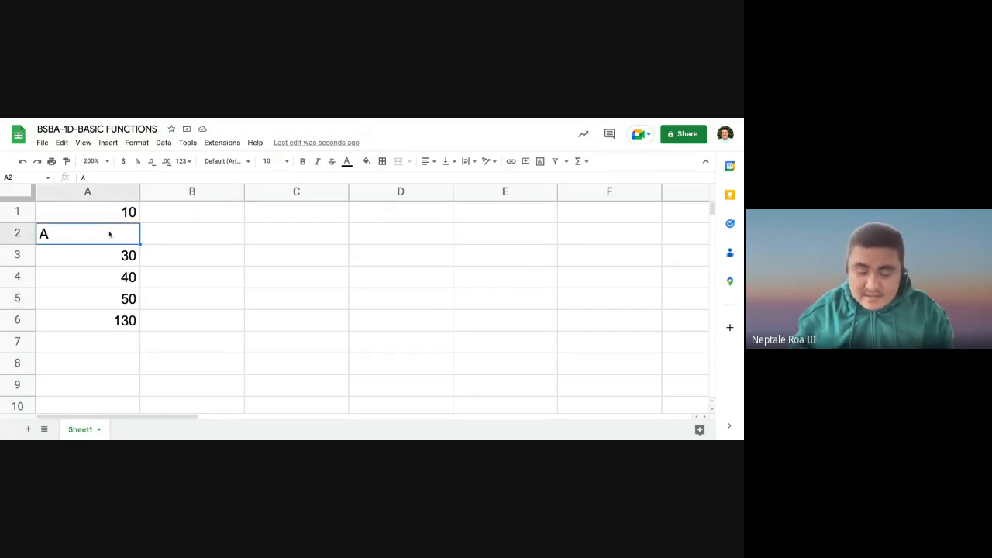
text(20)
key(Return)
Review the numbers in column A and the SUM result in cell A6
click(196, 259)
click(136, 222)
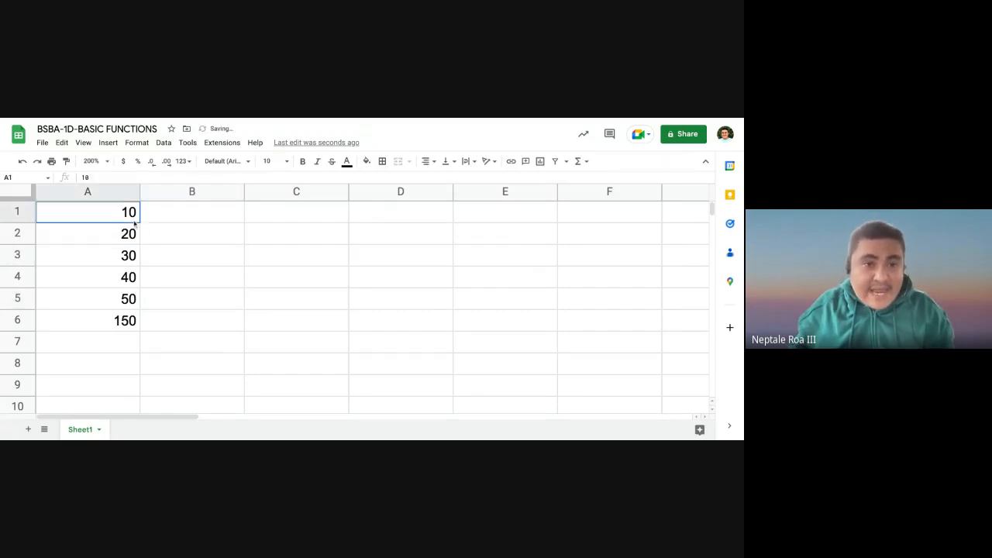
click(195, 231)
click(122, 219)
click(132, 241)
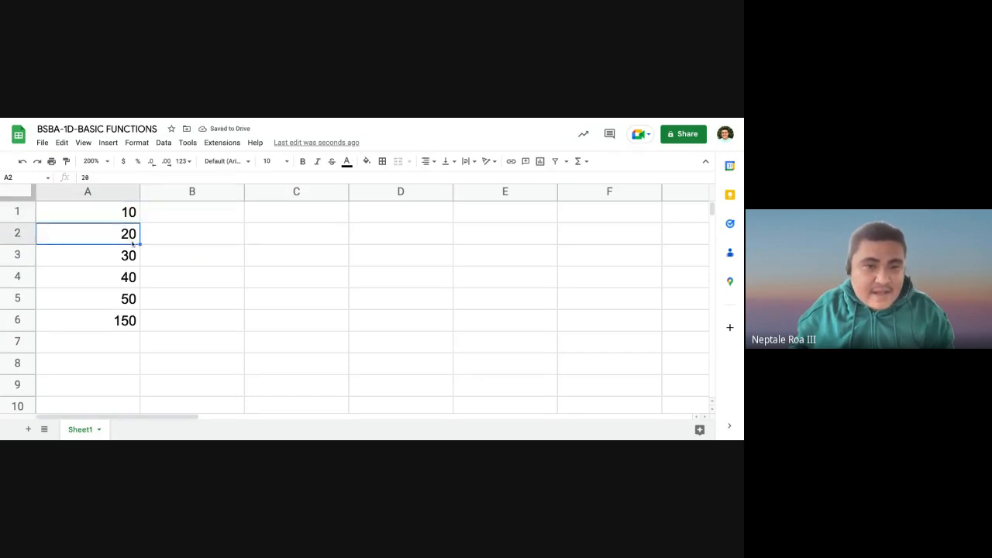
click(133, 277)
click(138, 301)
click(128, 322)
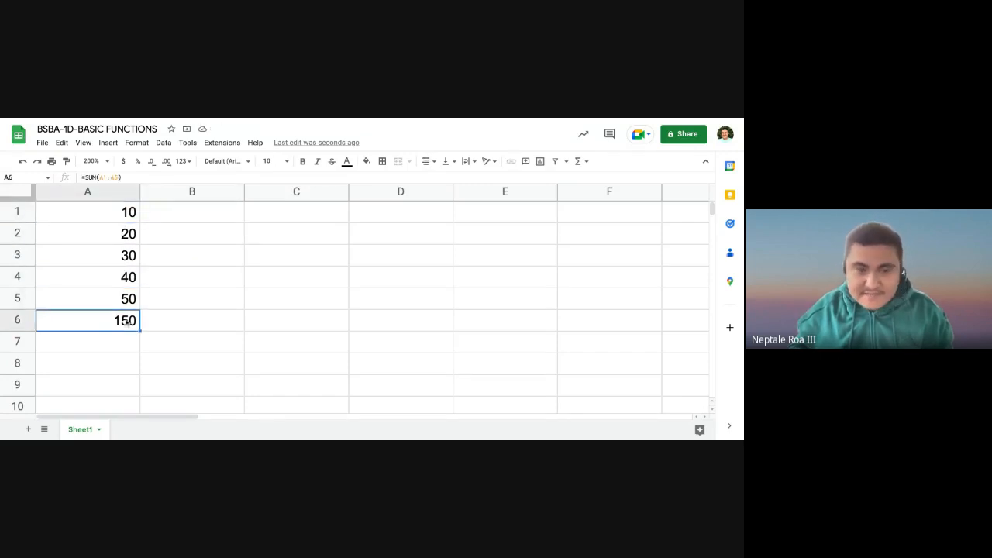
Delete the SUM formula from cell A6
key(Right)
click(127, 322)
key(Delete)
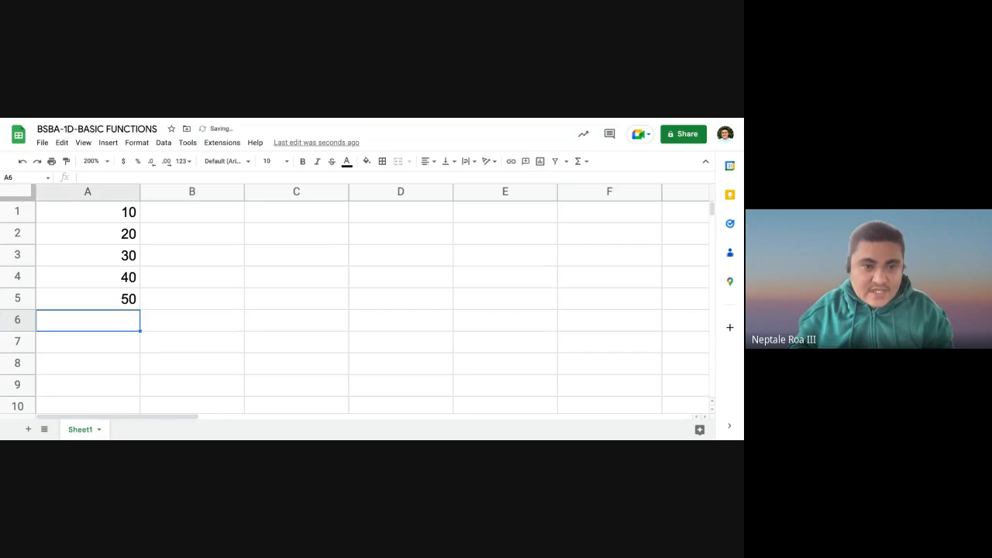
text(DSA)
key(BackSpace)
key(BackSpace)
key(BackSpace)
Enter the label AVERAGE in cell B6
key(Right)
text(AVERAGE)
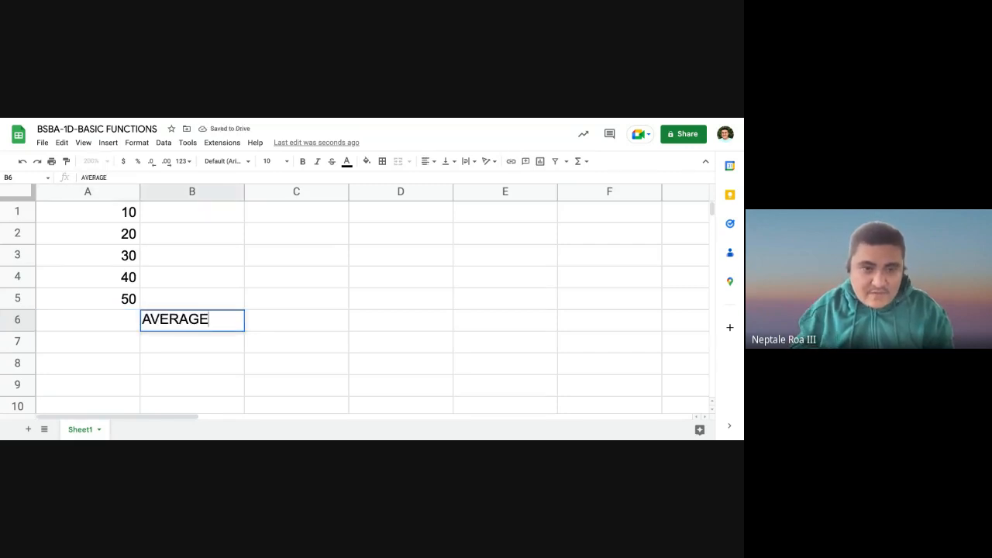
key(Return)
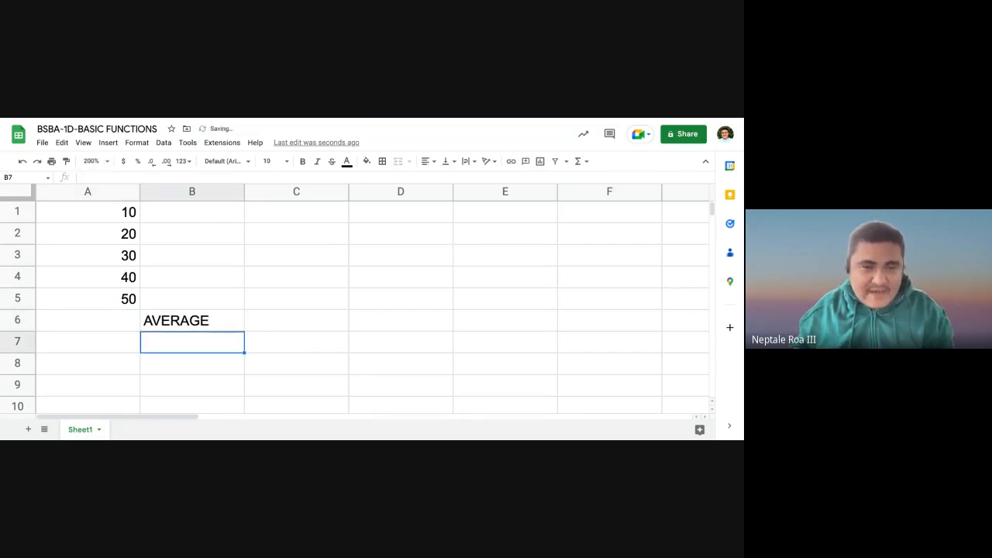
Enter the manual average formula =(10+20+30+40+50)/5 in cell B7
double_click(191, 345)
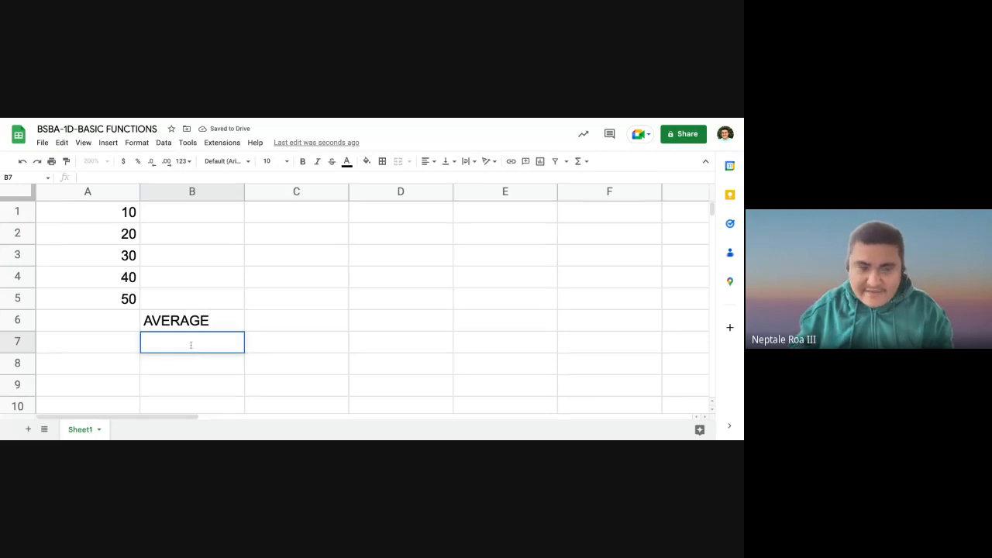
text(=1)
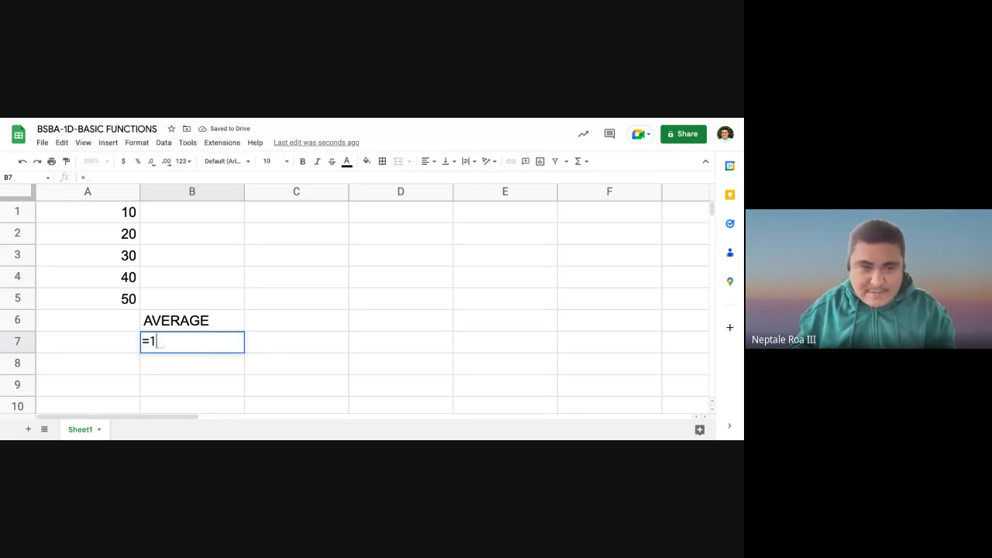
text(0+20)
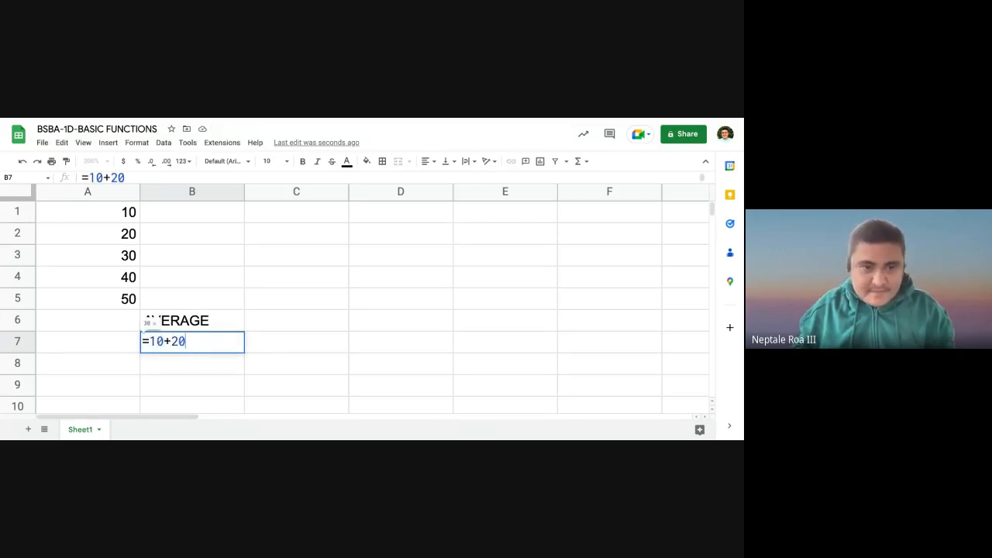
text(+)
key(BackSpace)
key(BackSpace)
key(BackSpace)
key(BackSpace)
key(BackSpace)
key(BackSpace)
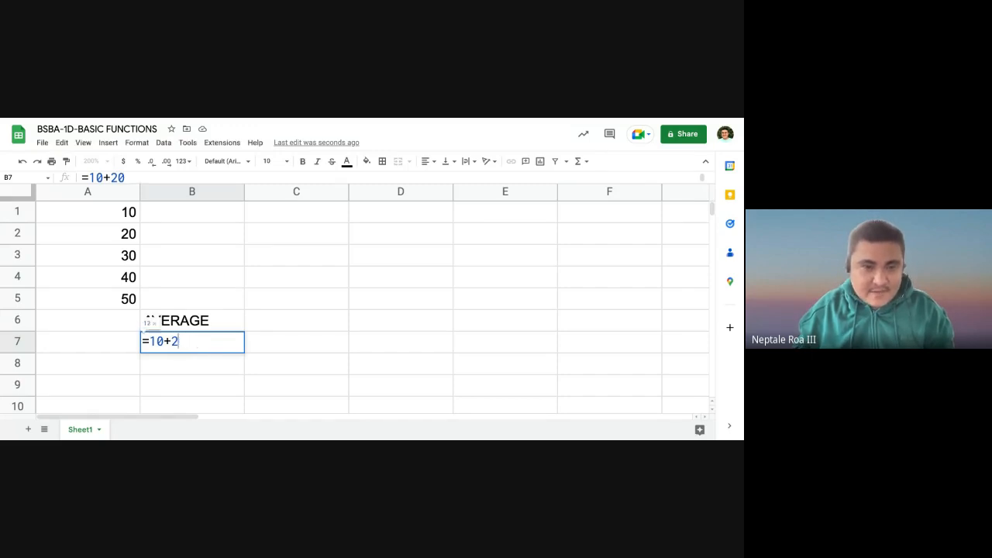
text((10)
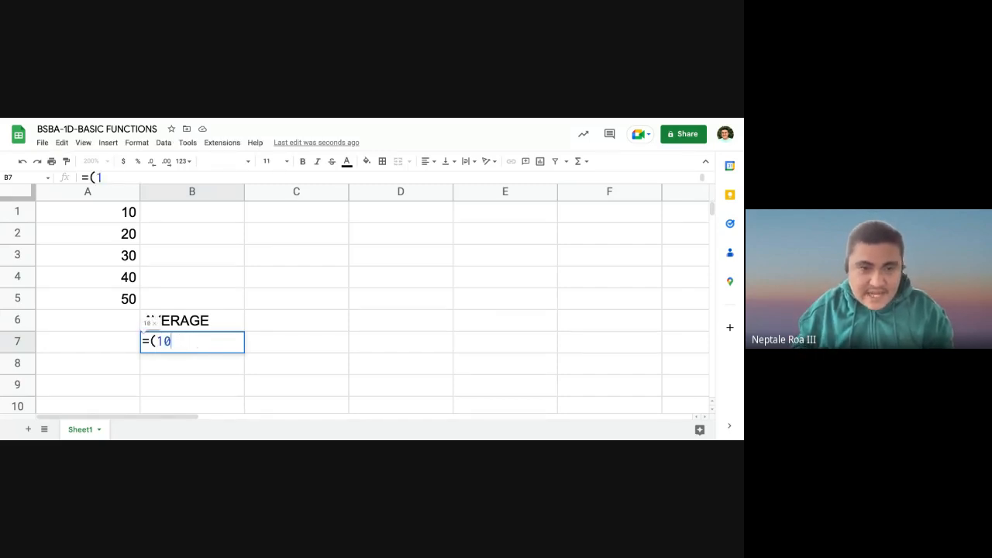
text(+20+30+40)
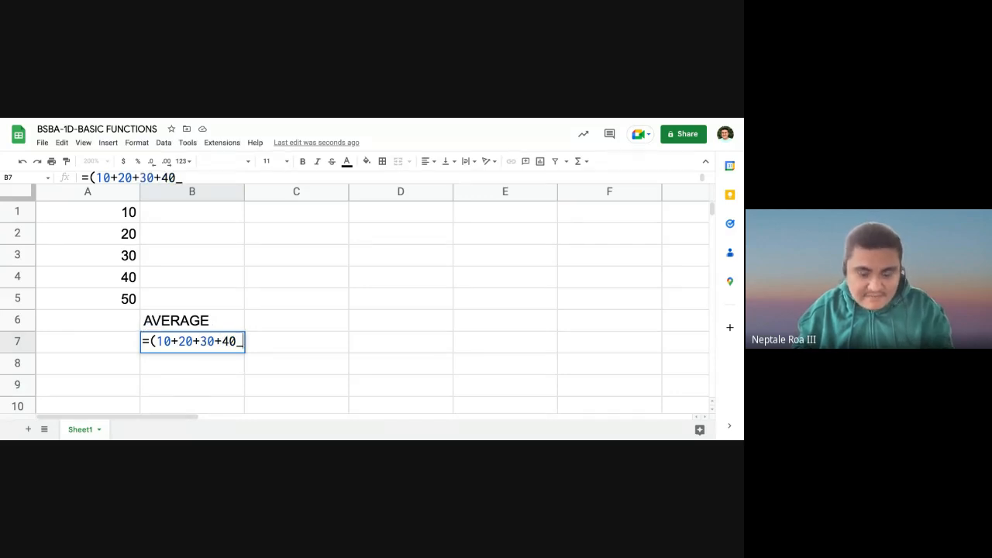
text(+50))
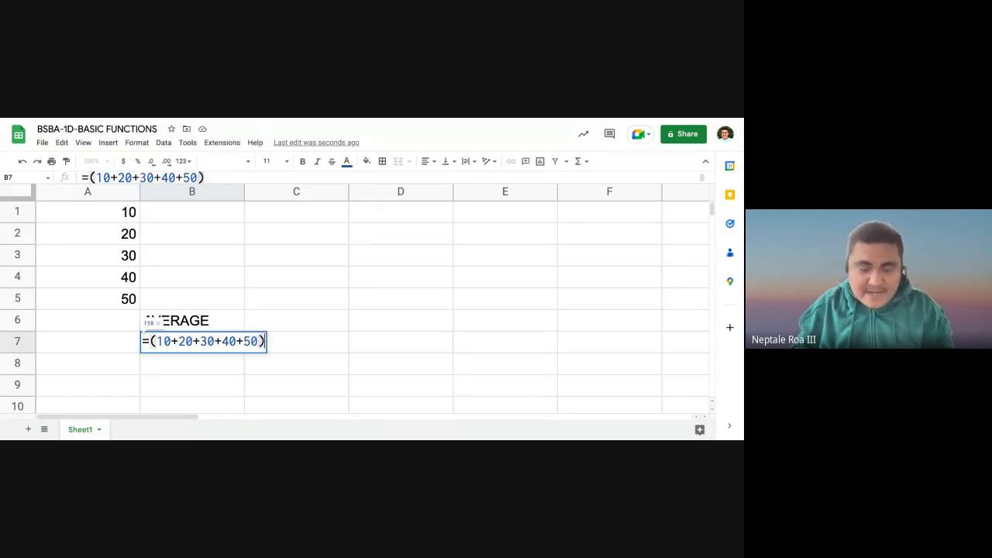
text(/)
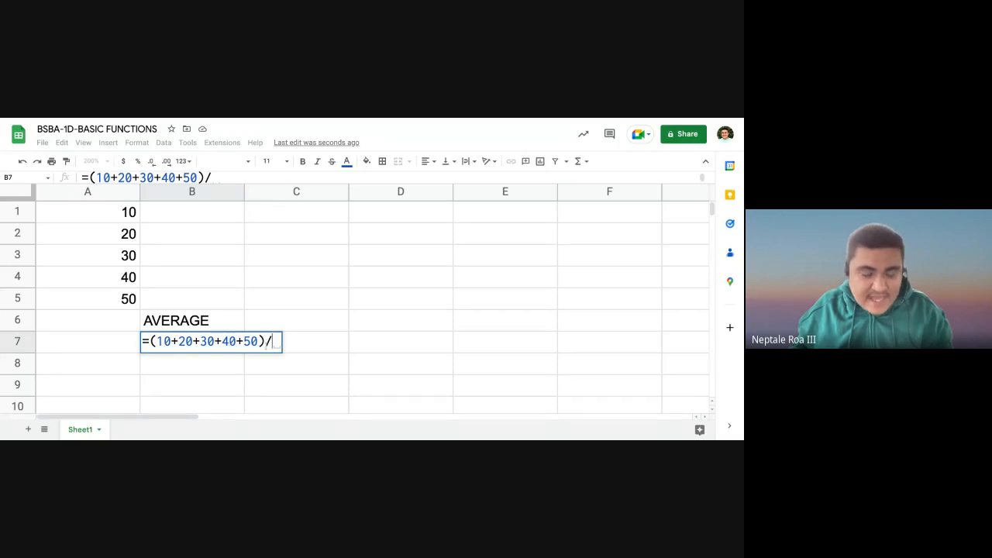
text(5)
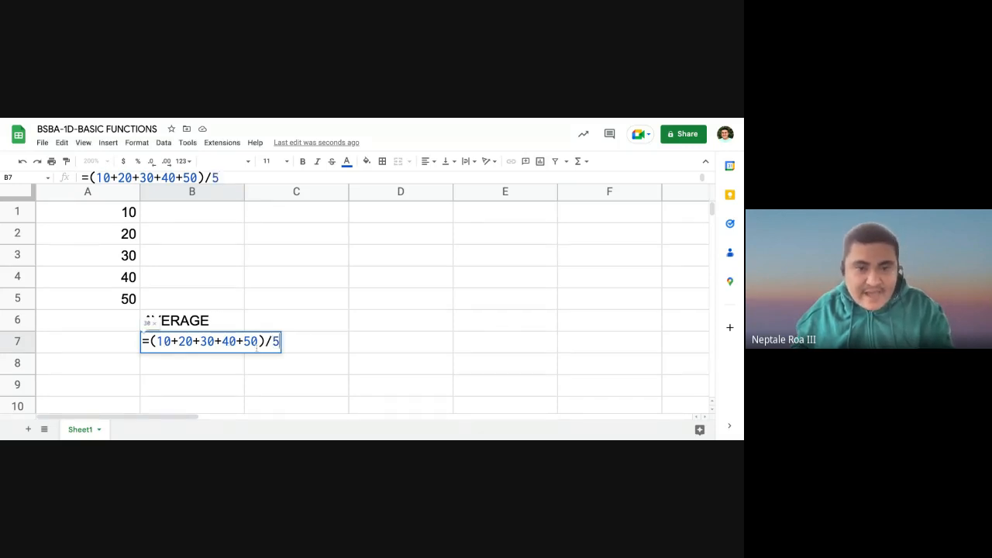
key(Return)
key(Up)
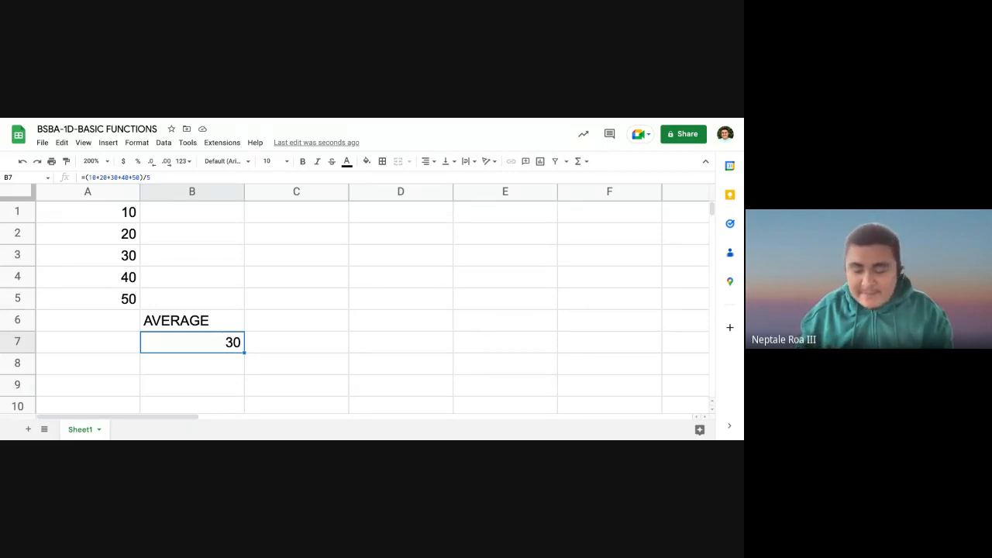
click(87, 342)
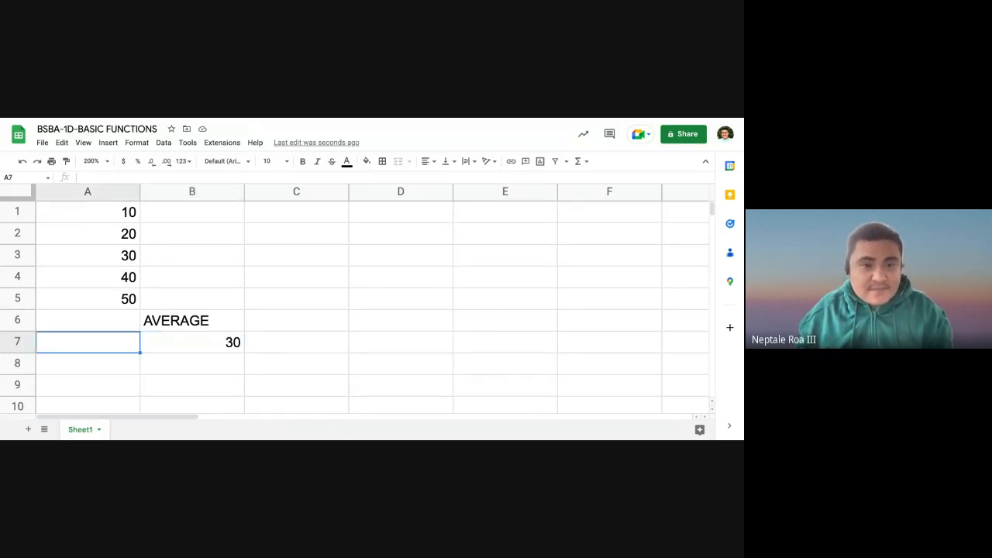
key(Up)
key(Right)
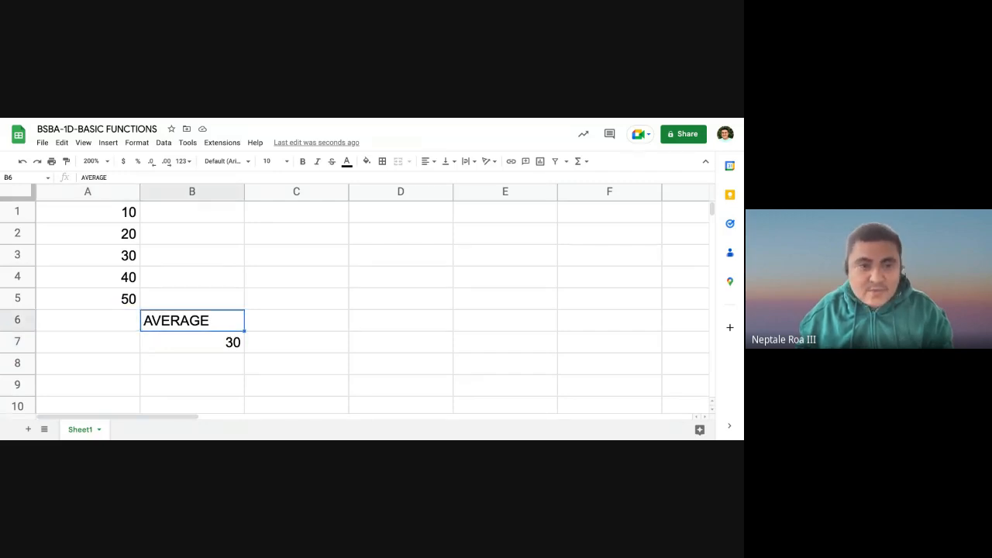
click(87, 320)
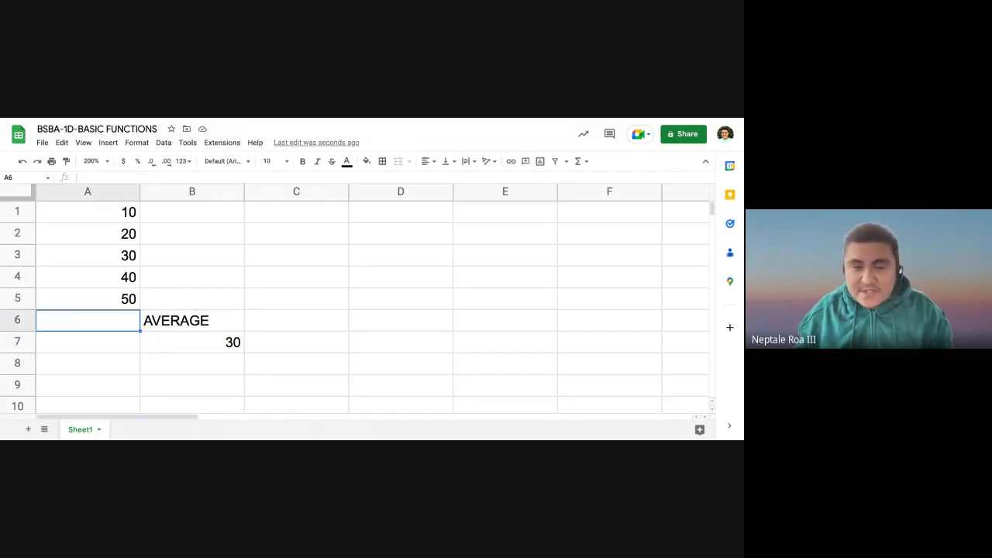
click(69, 364)
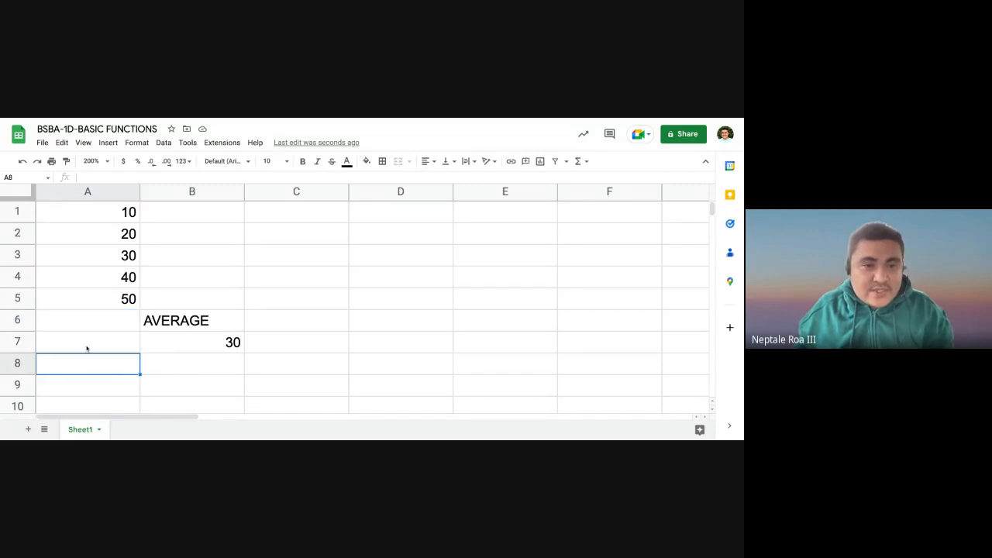
Calculate the average of A1:A5 in cell A6 with the AVERAGE function
click(98, 328)
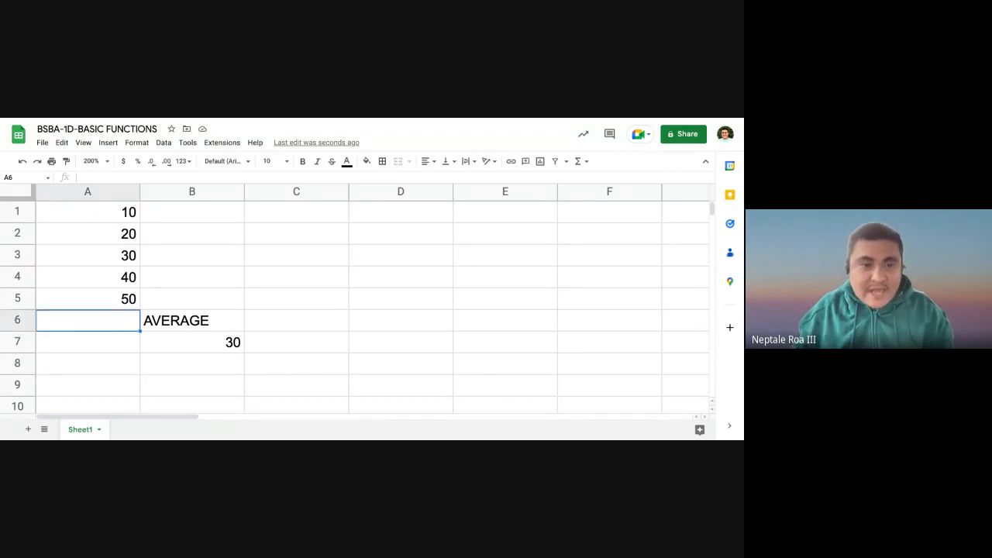
text(=AVE)
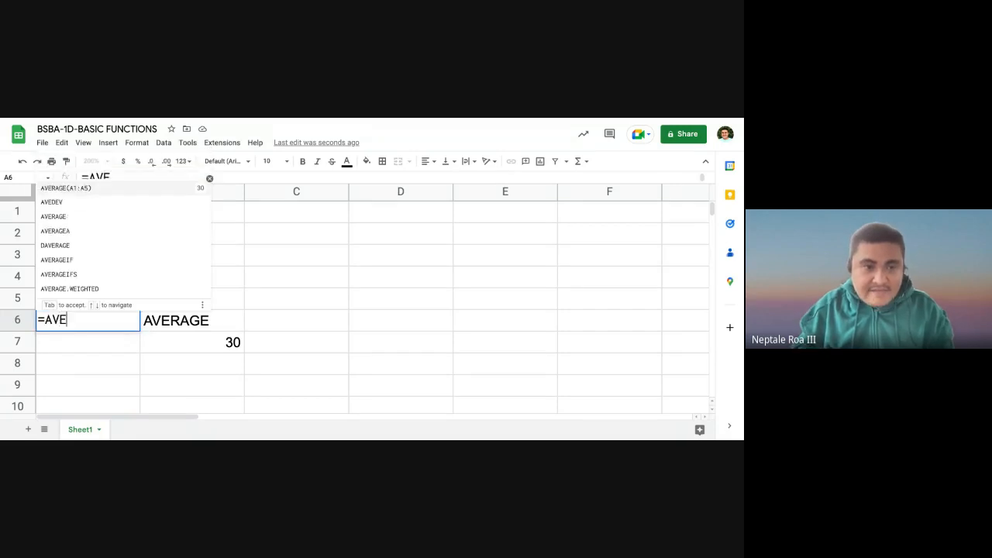
text(RAGE()
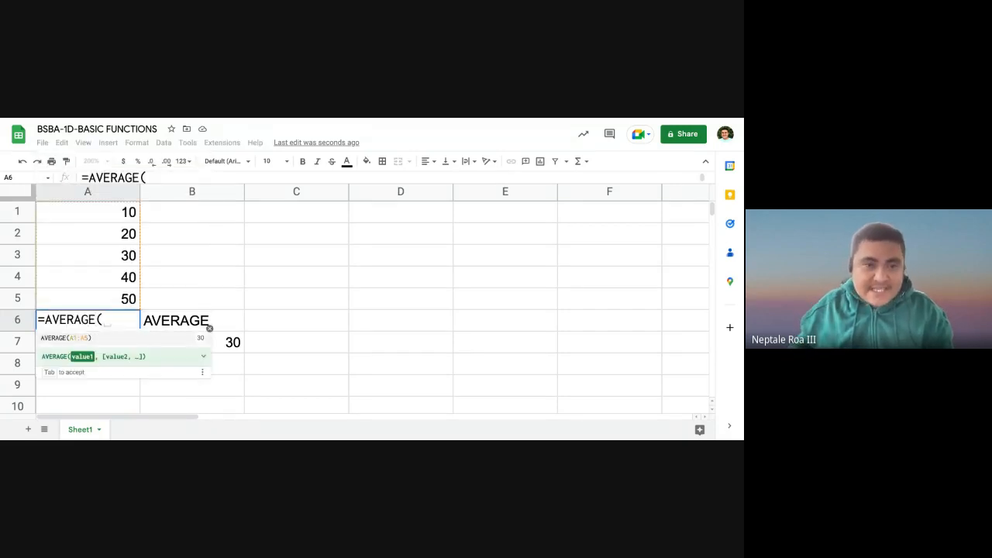
click(121, 211)
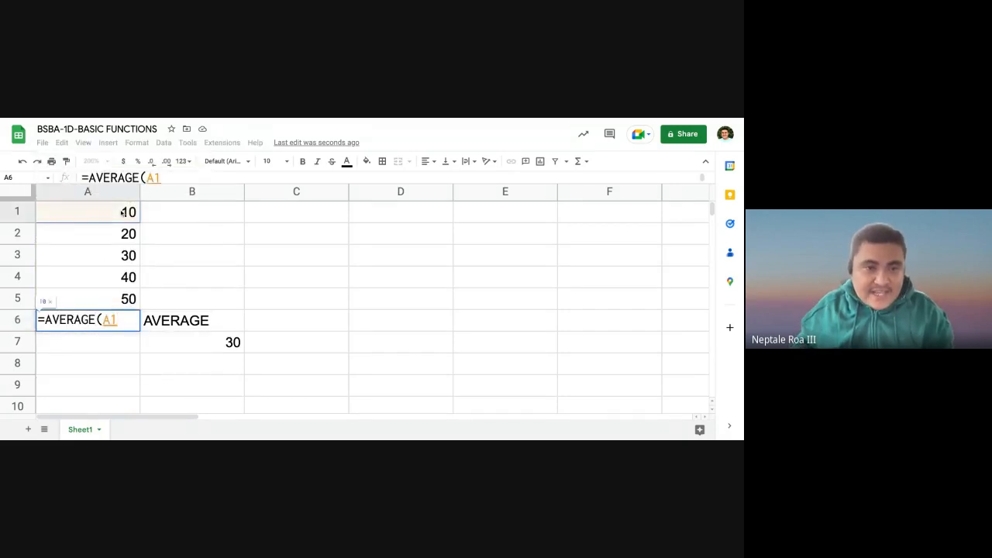
drag(121, 212, 124, 298)
key(Return)
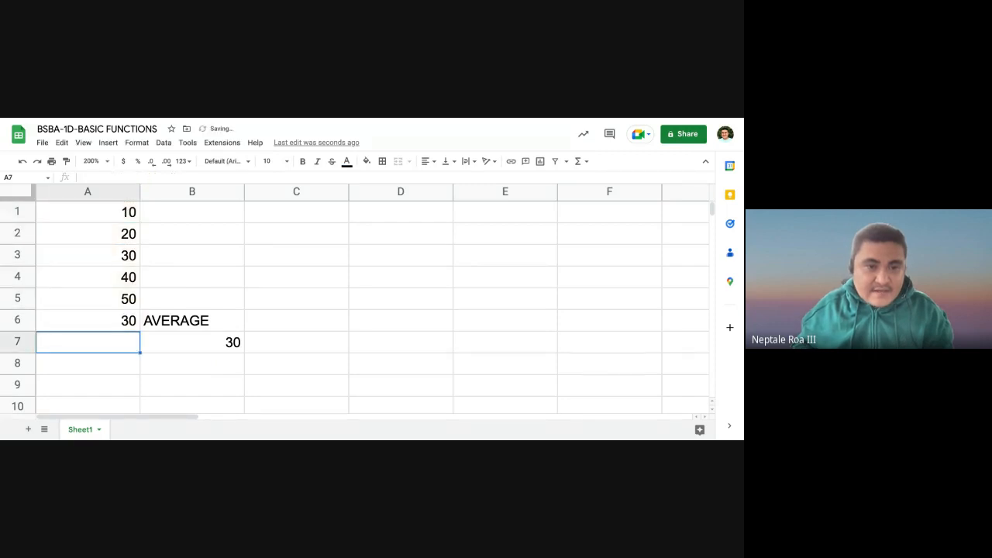
key(Up)
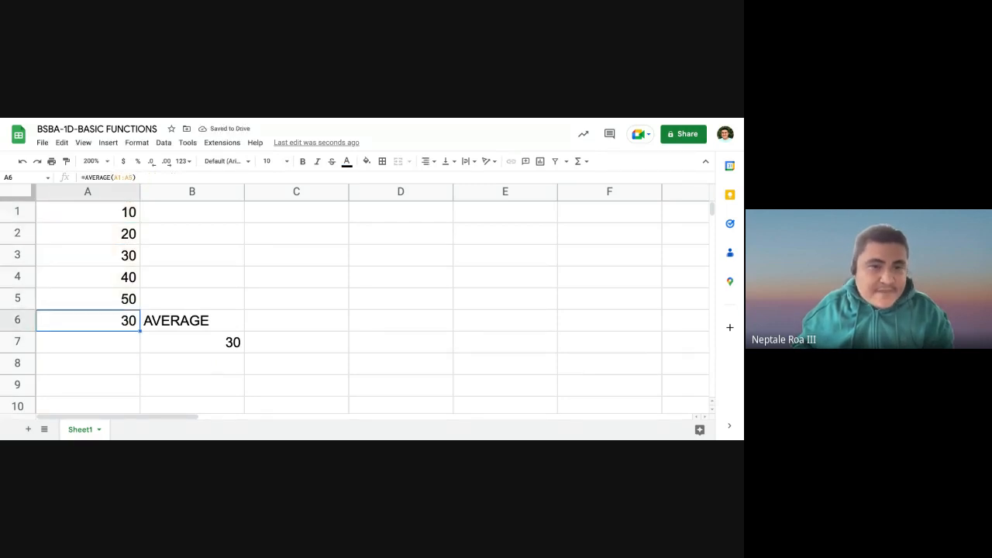
Set the number in cell A4 to 20 to test how the AVERAGE formula recalculates
key(Up)
key(Up)
key(Up)
key(Up)
key(Down)
key(Down)
key(Down)
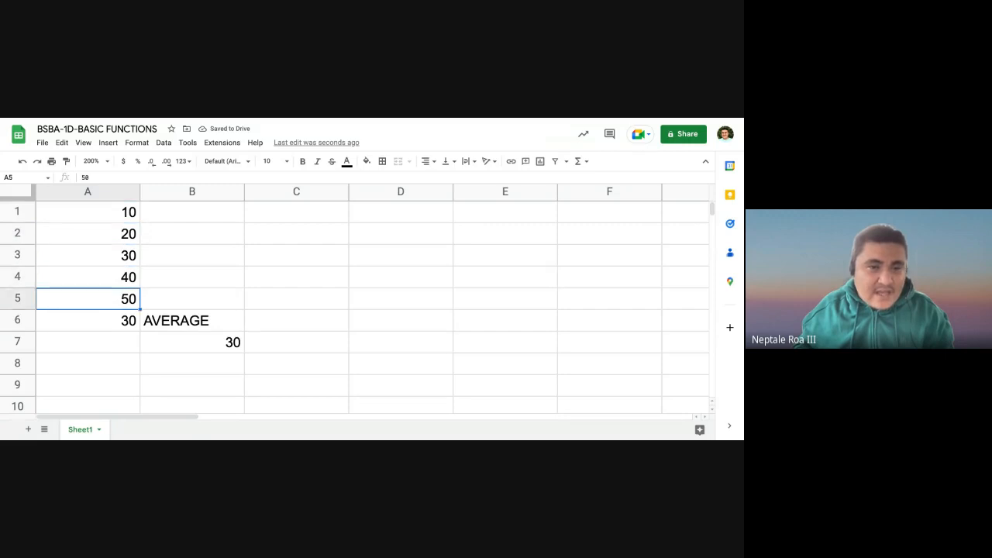
key(Up)
key(Down)
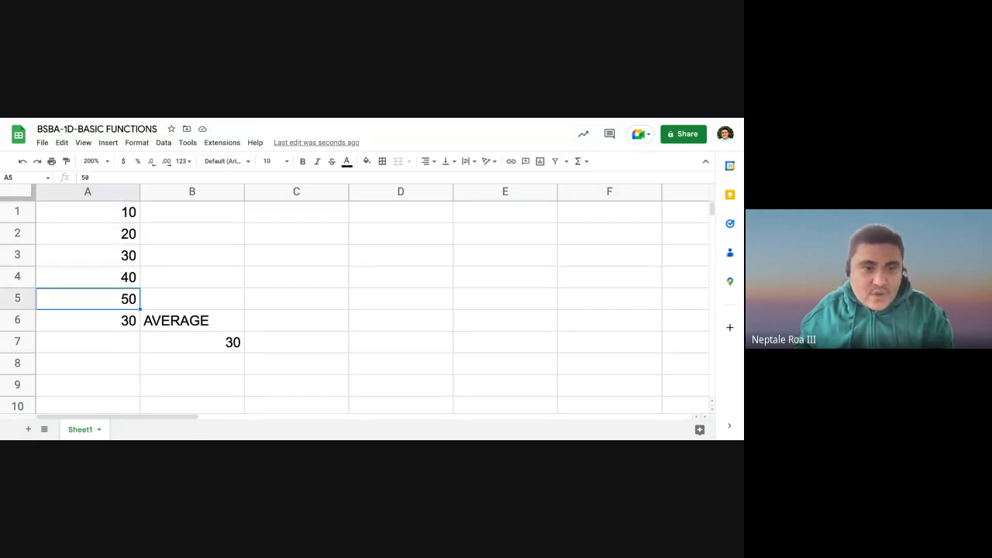
key(Up)
text(20)
key(Return)
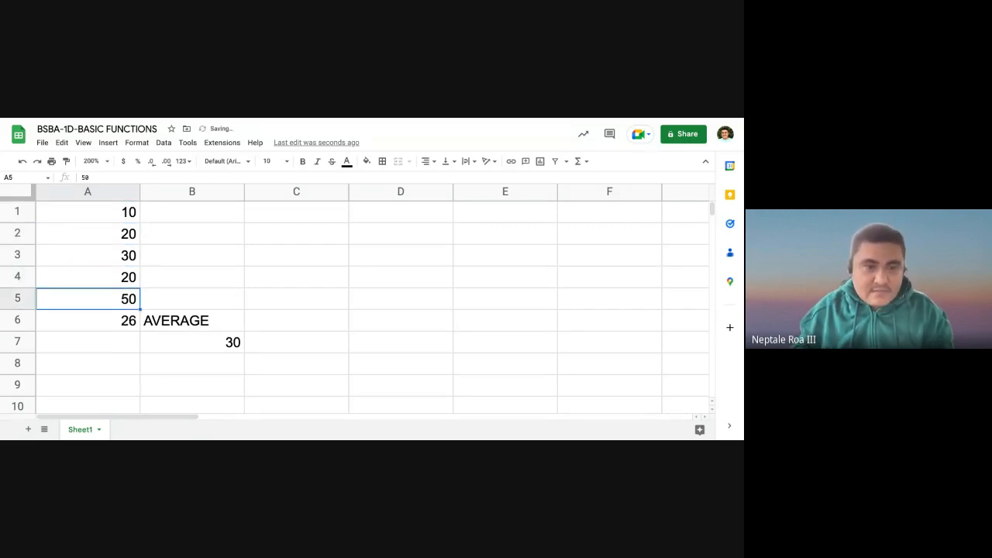
Set the number in cell A4 back to 40
key(Up)
text(40)
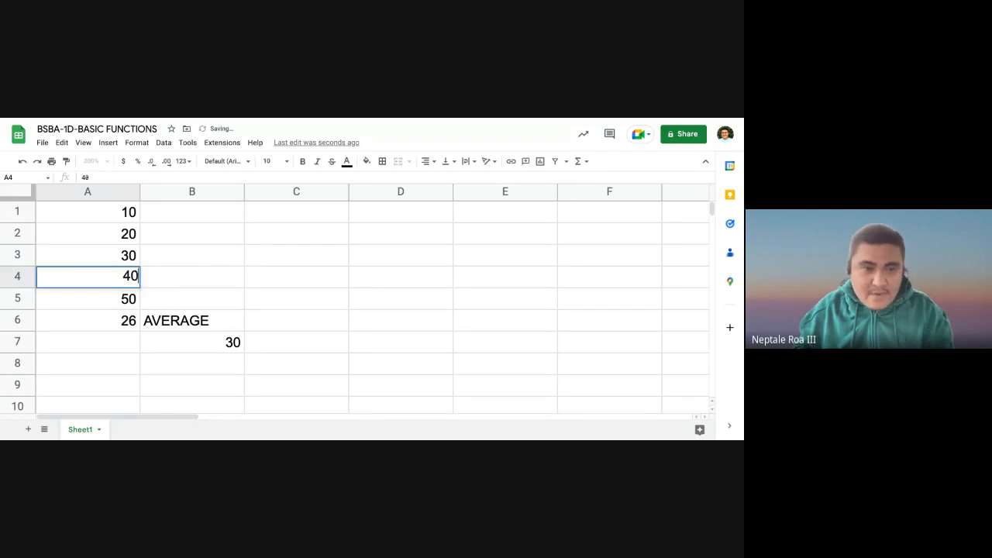
key(Return)
Compare the manual formula in cell B7 with the AVERAGE formula in cell A6
key(Down)
key(Down)
click(191, 342)
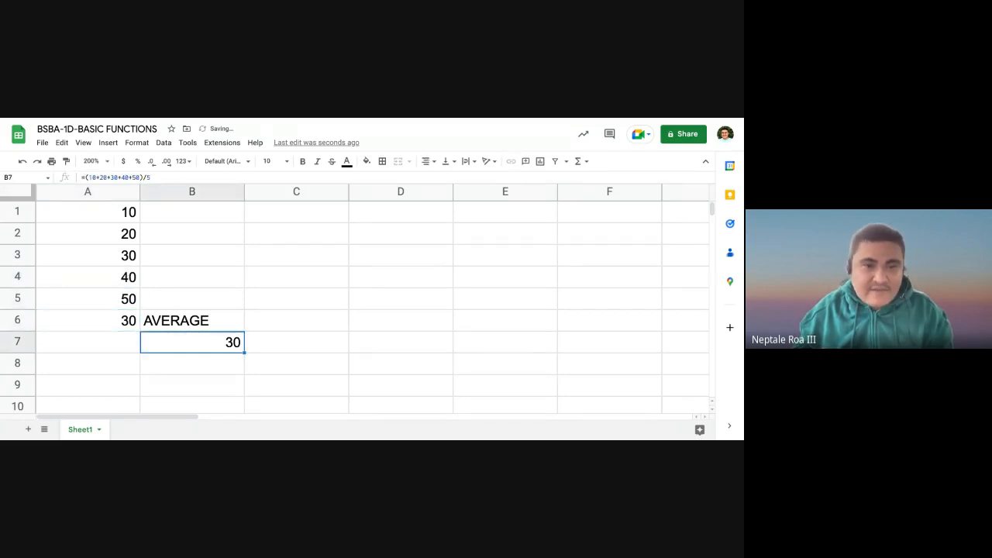
click(123, 324)
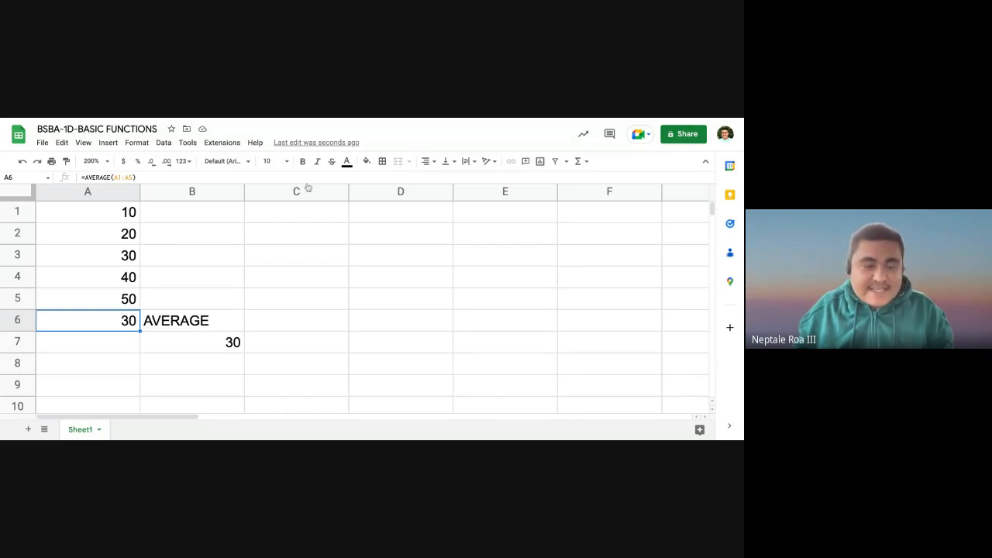
Clear the AVERAGE label and both average formulas from the range A6:B7
shift+click(228, 325)
key(shift+Down)
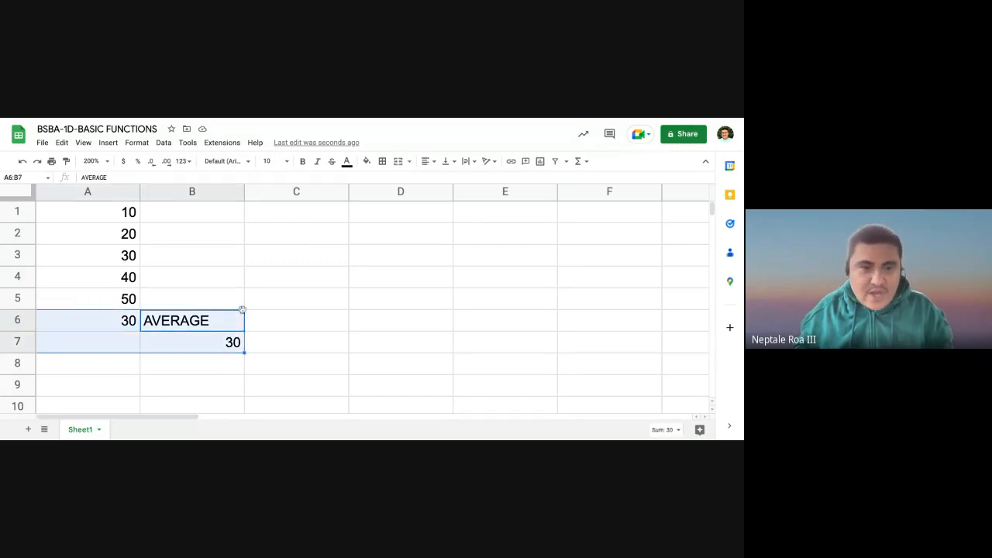
key(Delete)
key(Down)
click(191, 341)
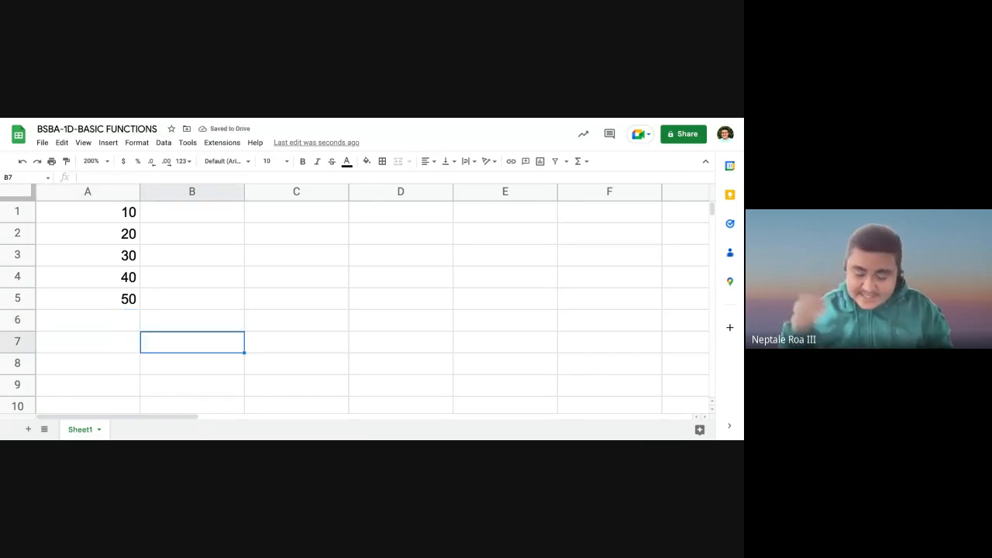
Enter the label MAX: in cell A7
click(88, 341)
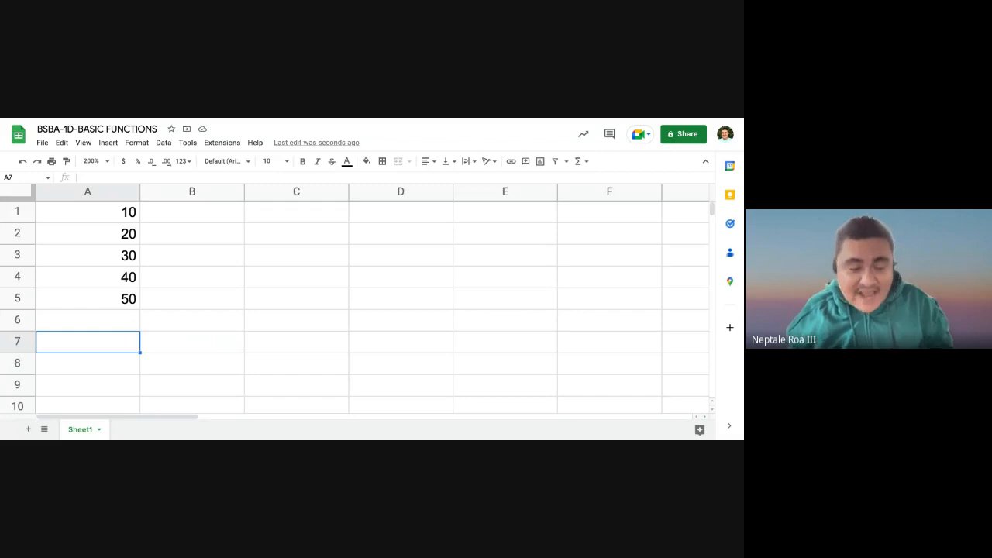
text(DS)
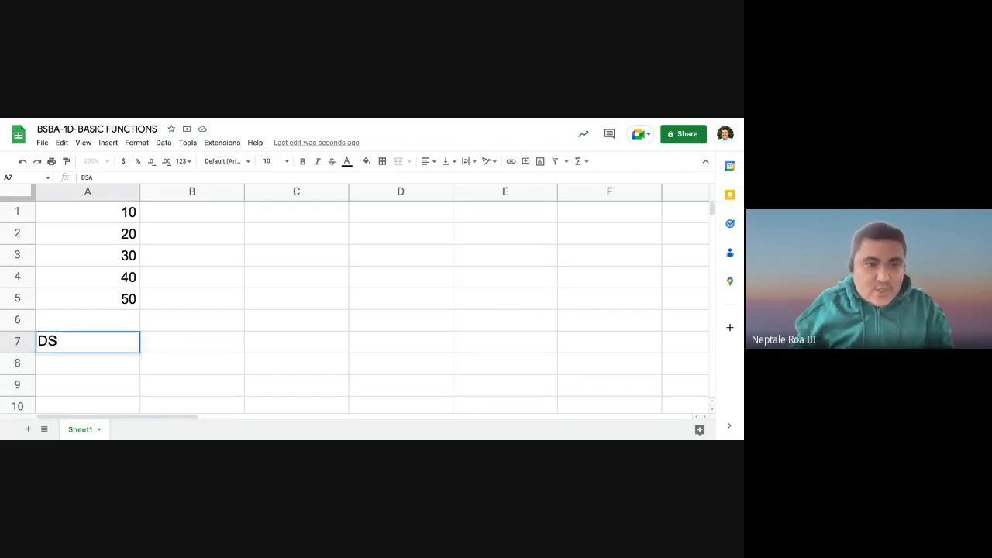
key(BackSpace)
key(BackSpace)
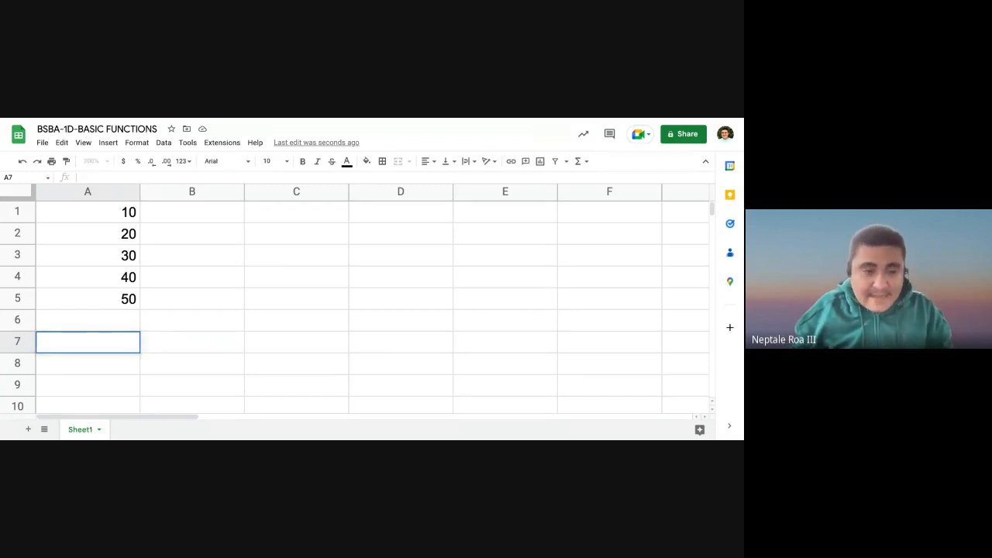
text(MAX:)
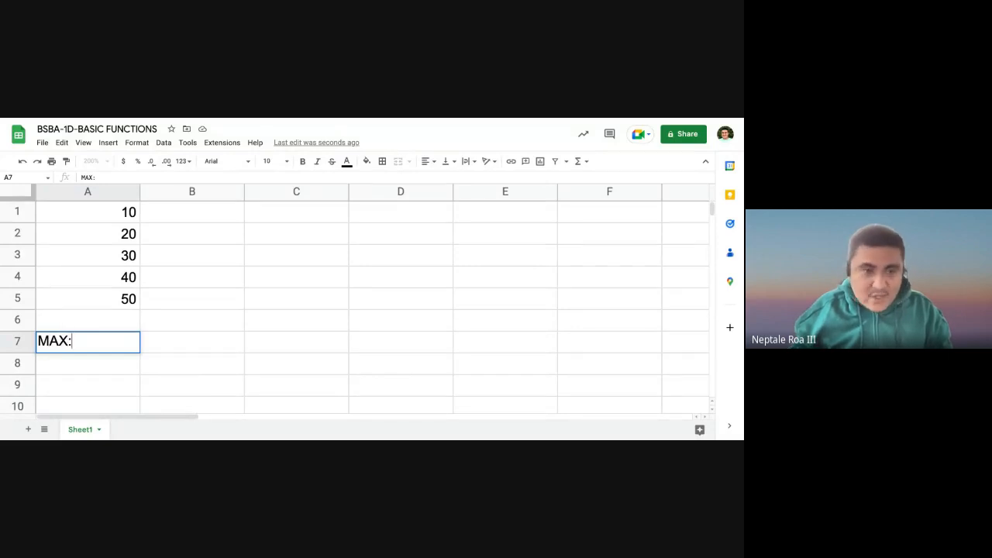
key(Tab)
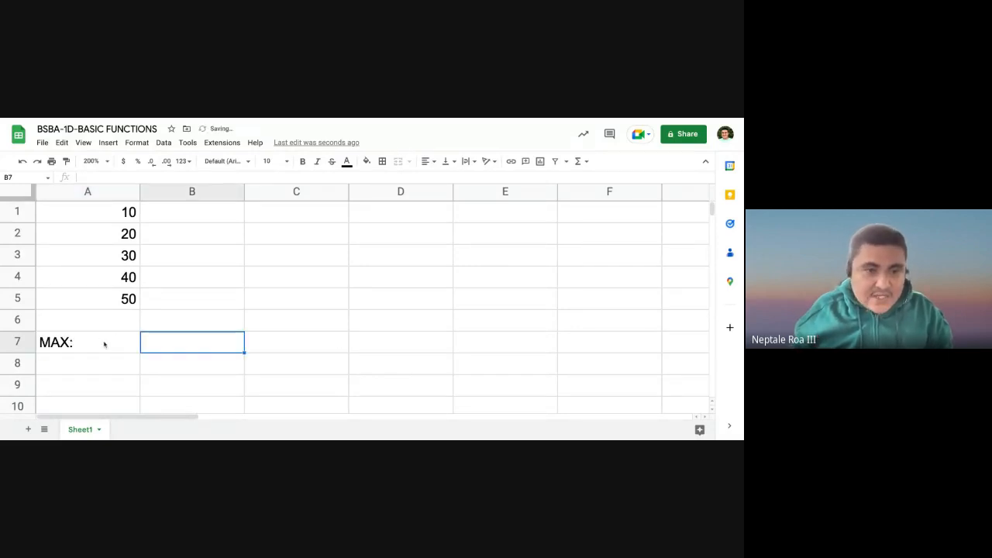
Right-align the MAX: label in cell A7, and select the empty cell B7 beside it
click(104, 343)
click(428, 162)
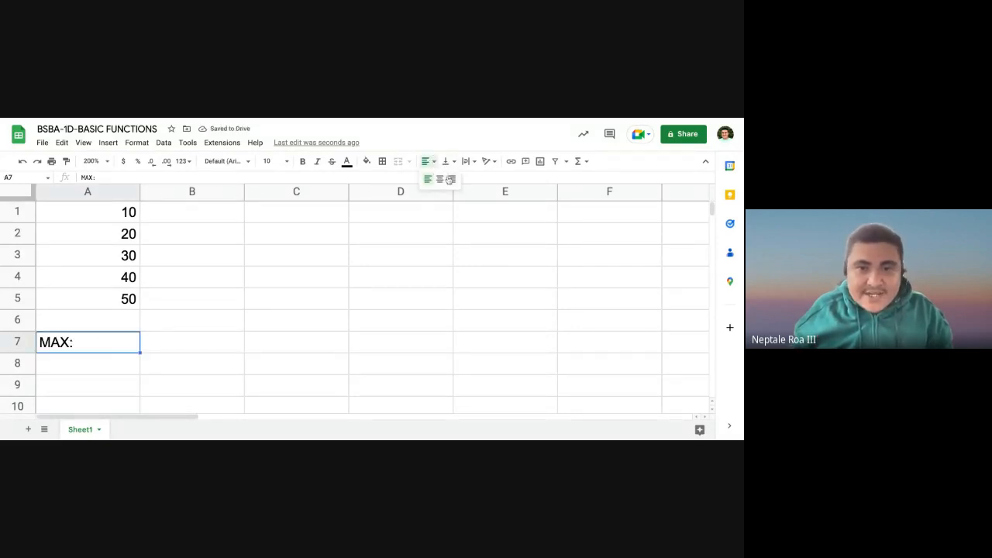
click(450, 179)
click(174, 342)
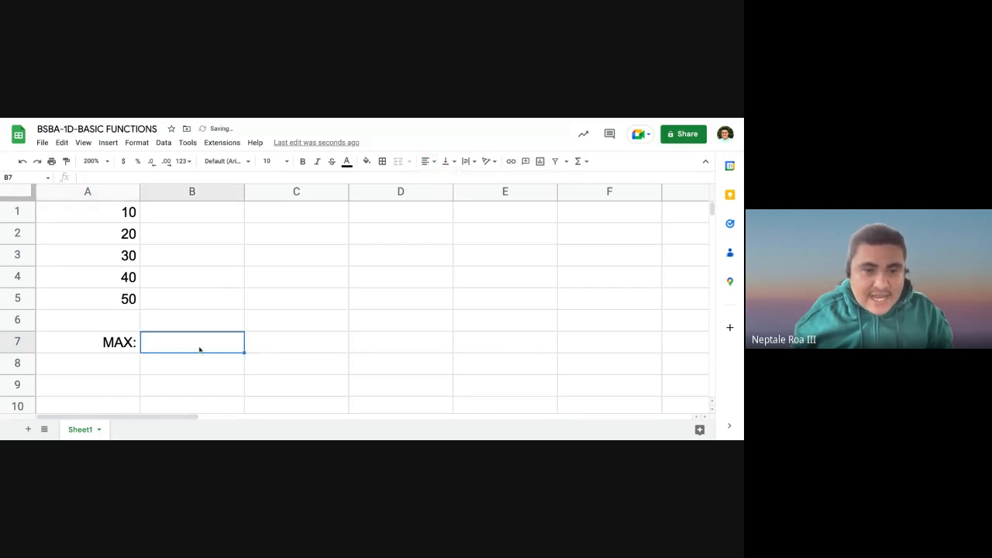
Enter the formula =MAX(A1:A5) in cell B7 and reselect that cell
text(=)
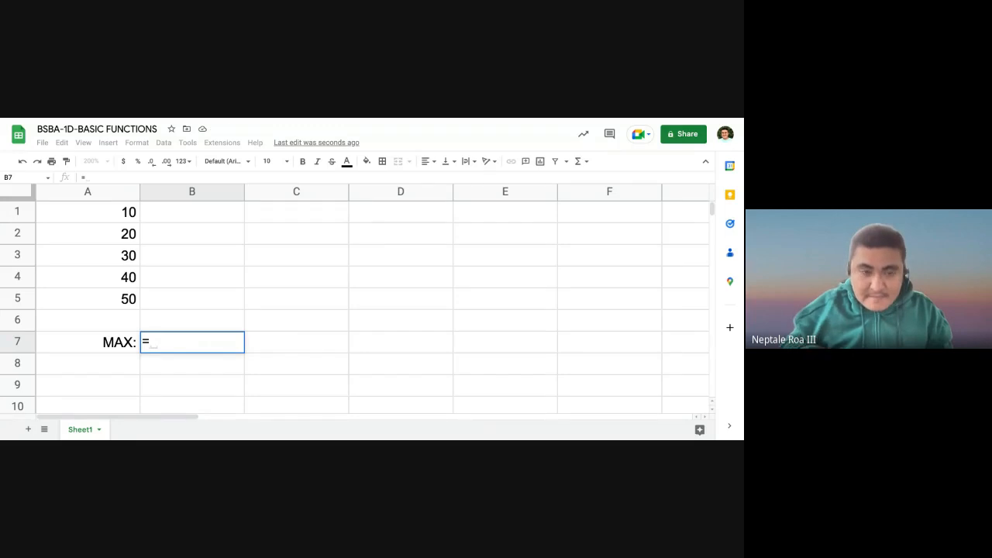
text(MAX()
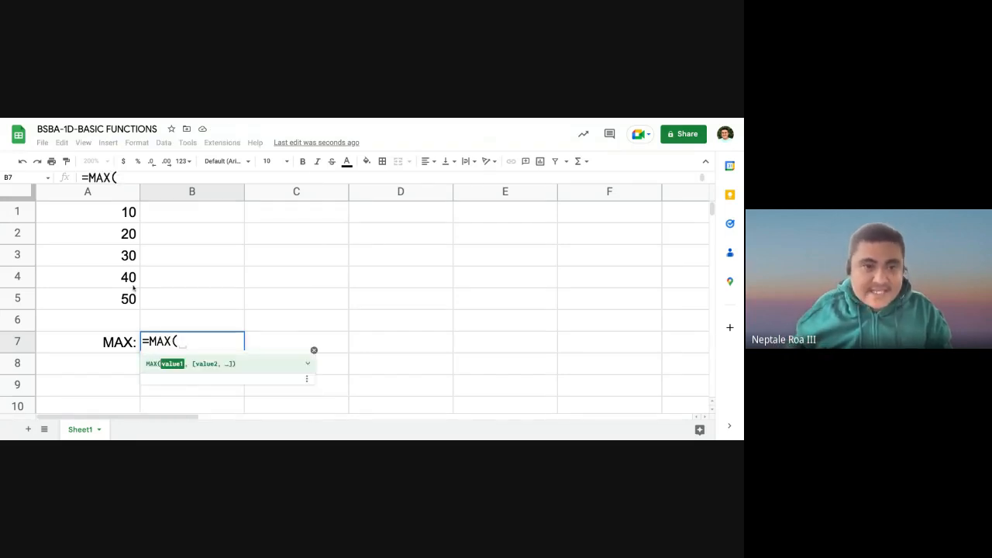
click(117, 213)
drag(117, 214, 122, 293)
text())
key(Return)
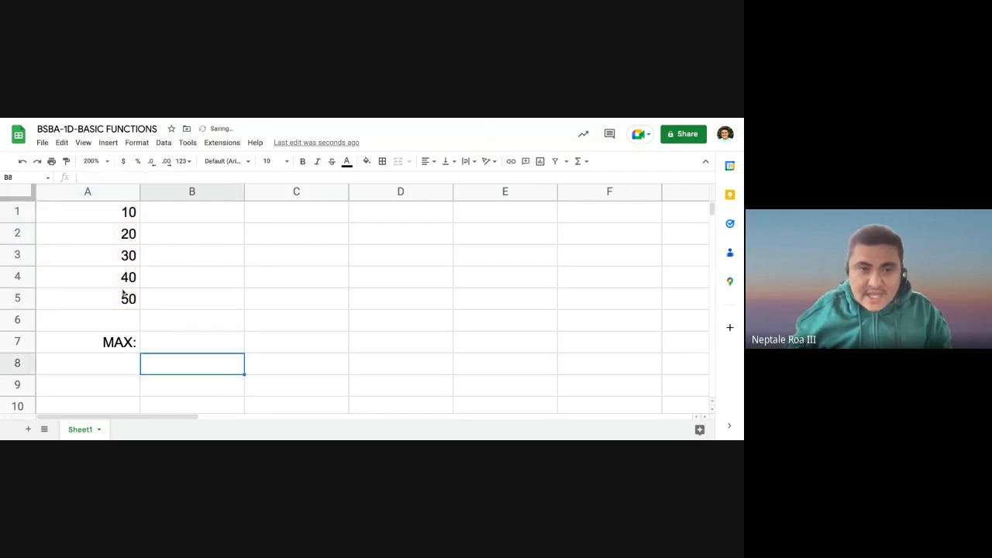
click(192, 342)
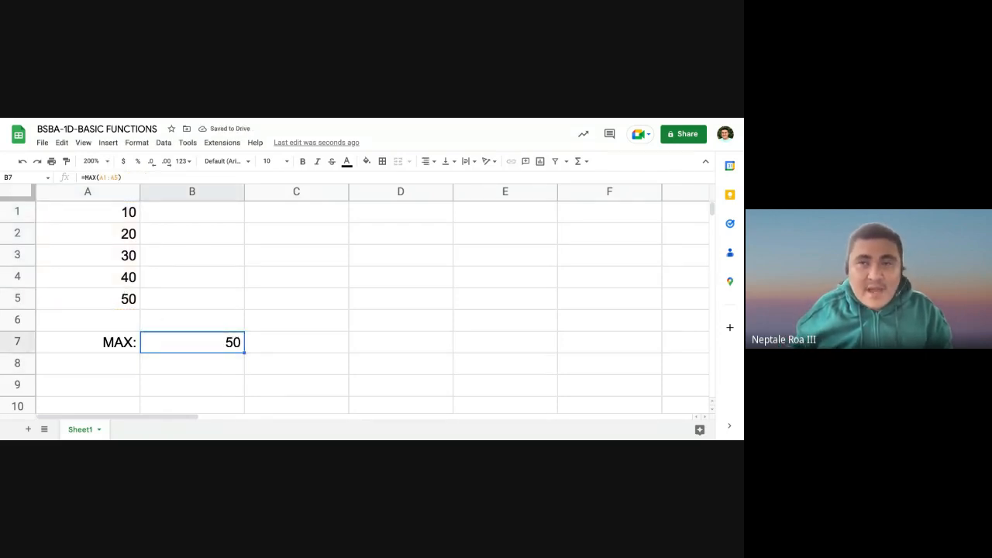
key(Right)
click(215, 344)
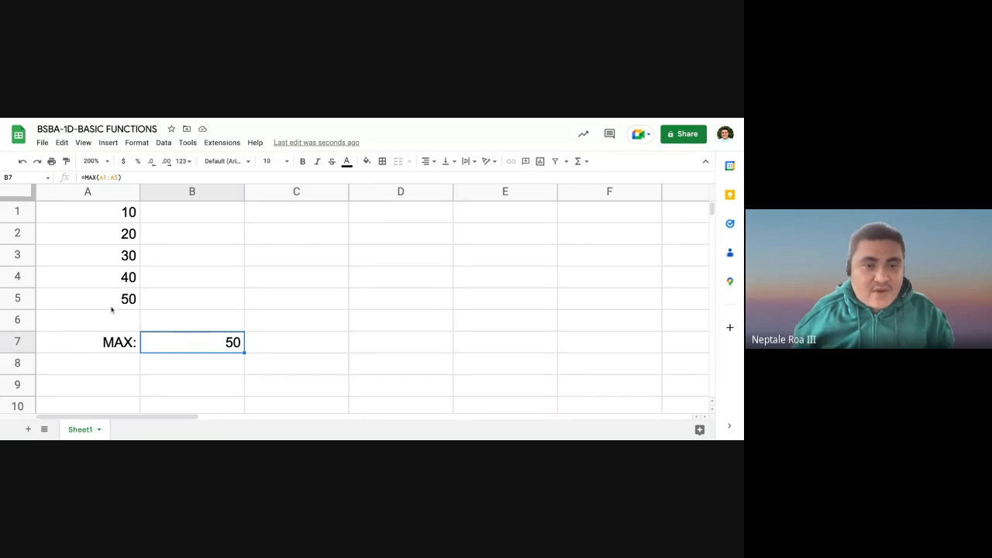
Change the number in cell A2 to 120 to test the MAX formula
click(117, 236)
double_click(117, 236)
text(1)
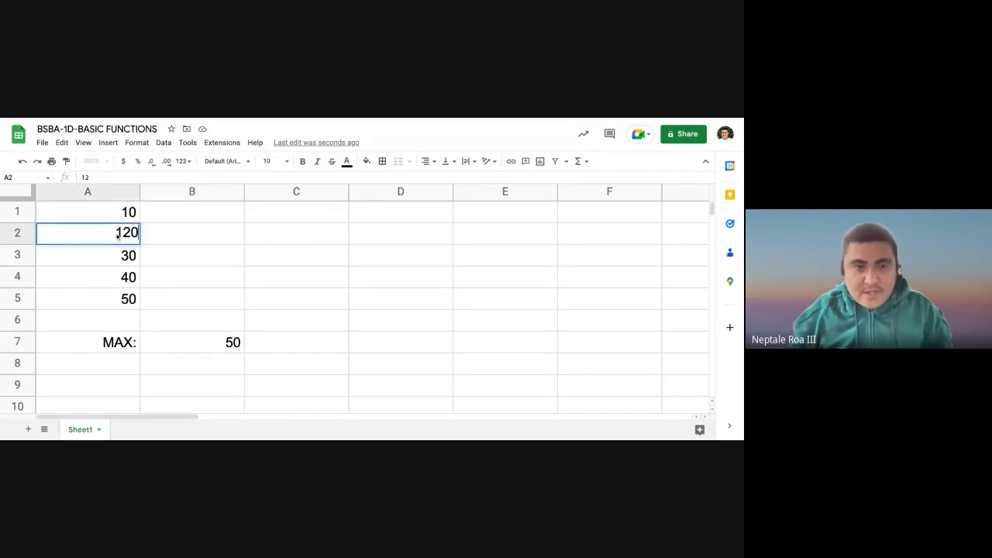
key(Return)
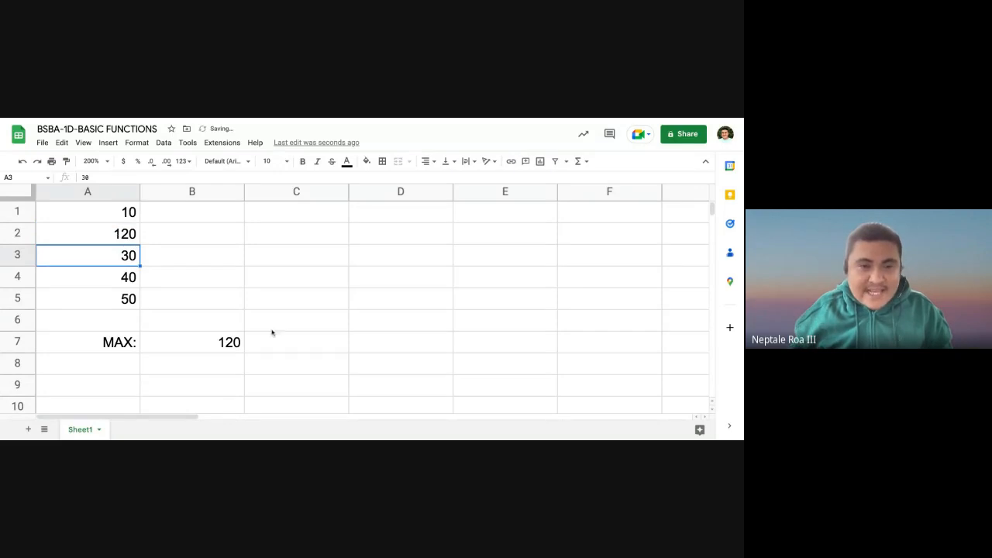
Make the MAX result in cell B7 bold
click(226, 346)
key(ctrl+b)
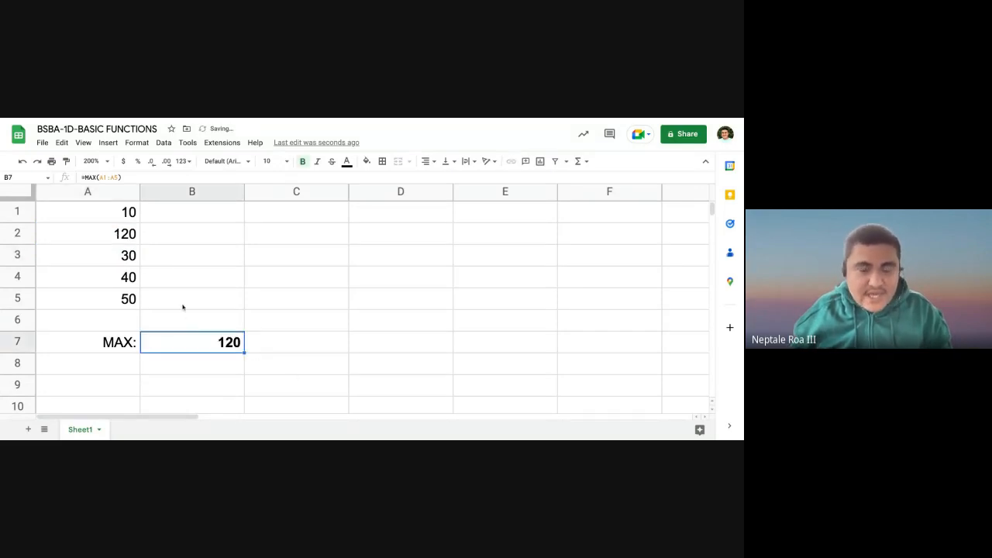
click(186, 314)
click(137, 338)
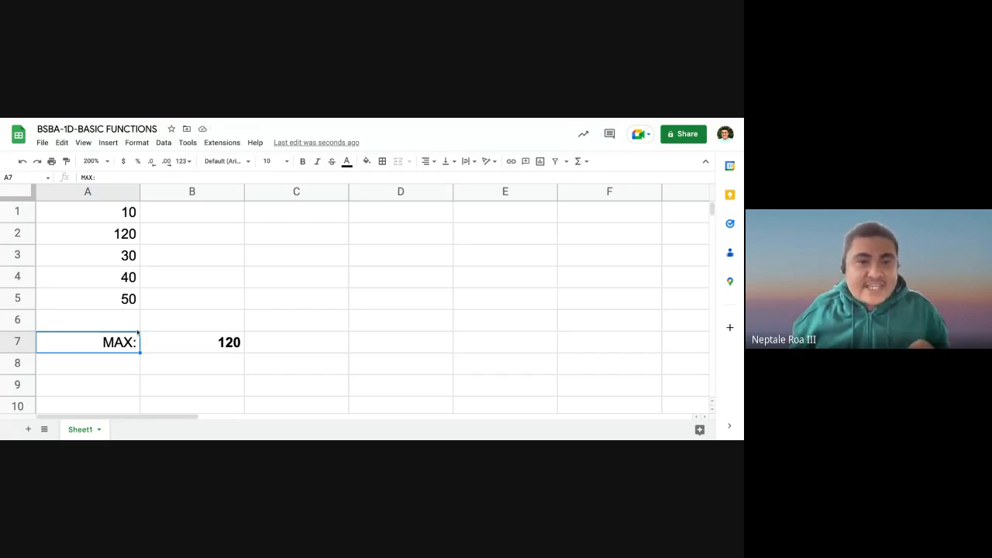
Set the number in cell A2 back to 20
click(126, 237)
text(20)
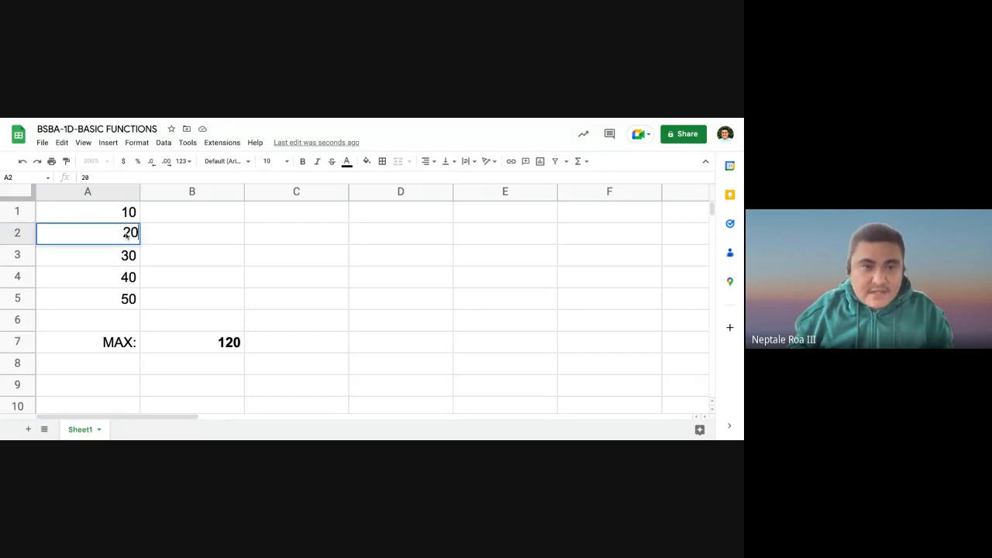
key(Return)
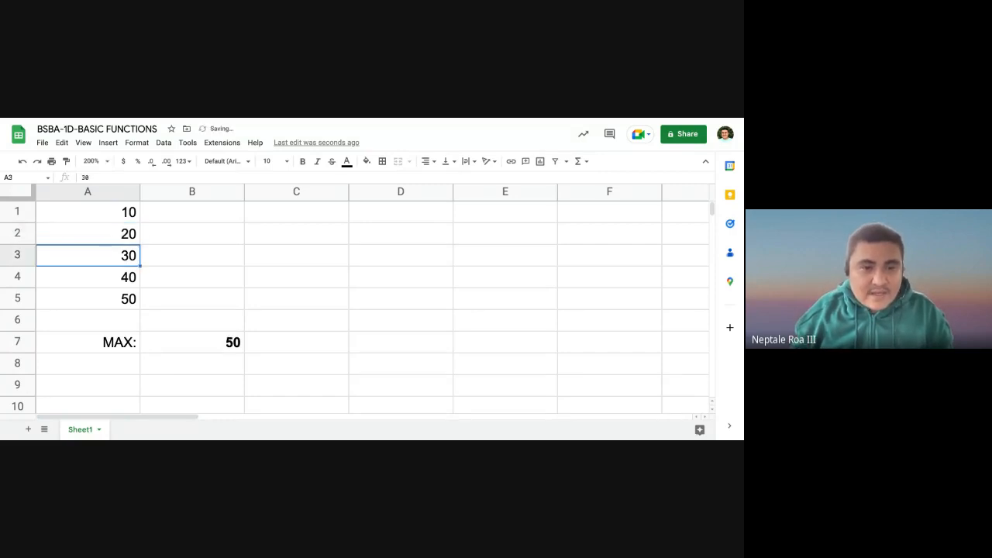
Fill cell B7, which holds the MAX formula, with yellow
key(Down)
key(Down)
key(Down)
key(Down)
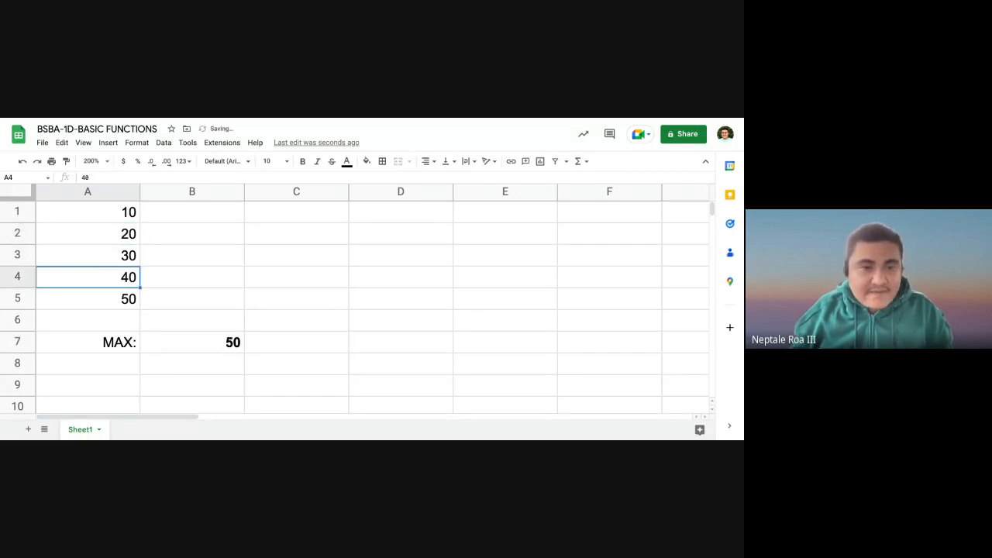
key(Right)
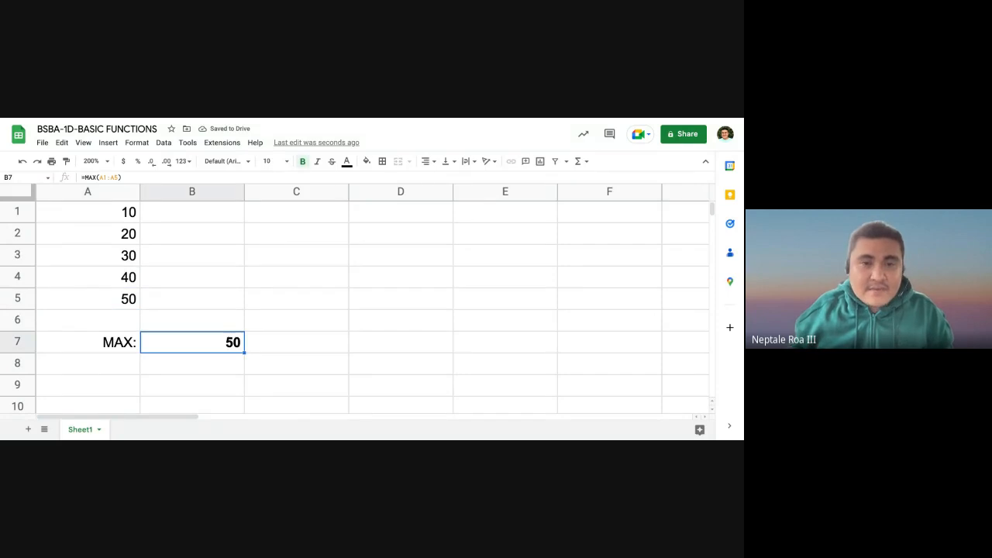
click(366, 161)
click(407, 209)
click(298, 286)
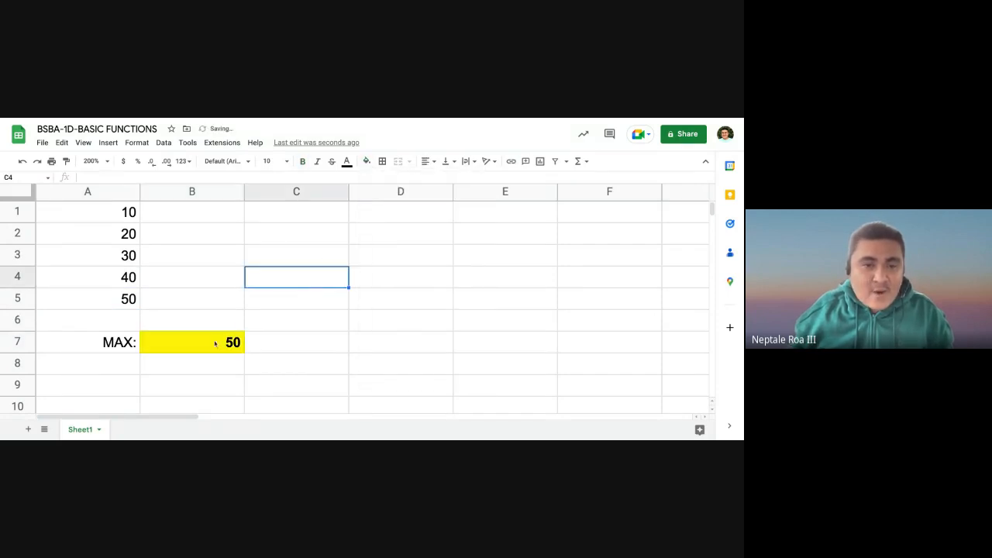
Clear the MAX: label from cell A7
click(124, 361)
click(118, 350)
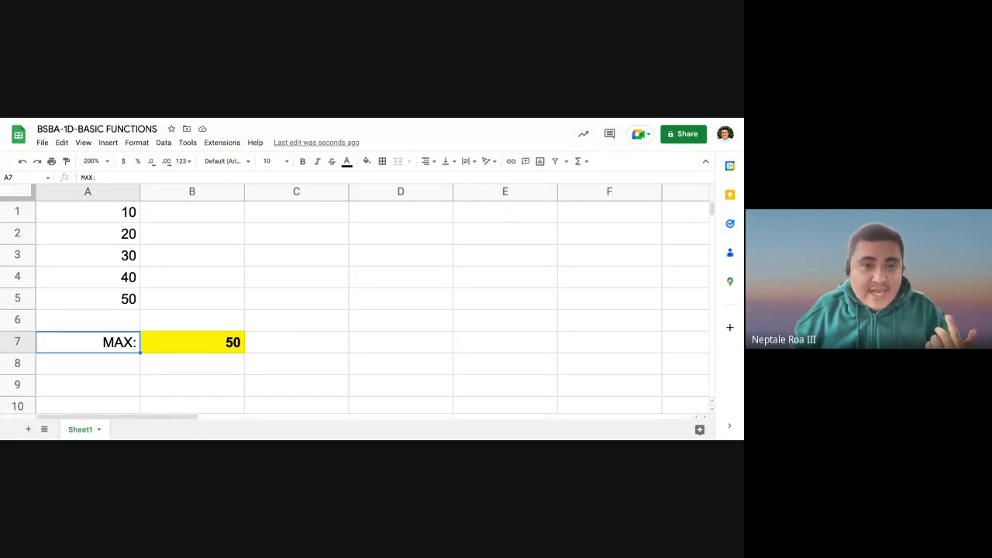
click(199, 328)
click(113, 349)
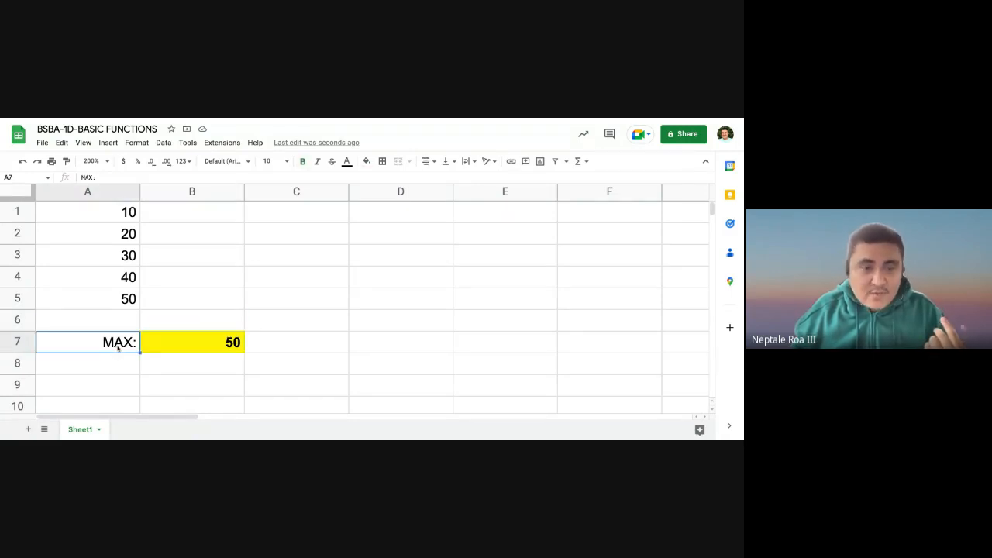
key(Delete)
key(Down)
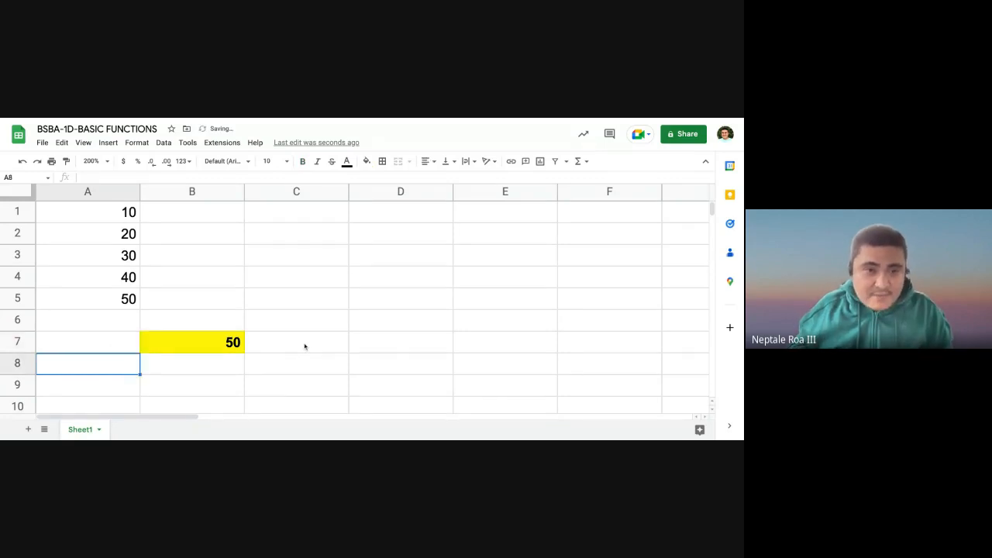
Enter the label MAX, without a colon, in cell A7
key(Up)
key(Right)
key(Left)
key(Right)
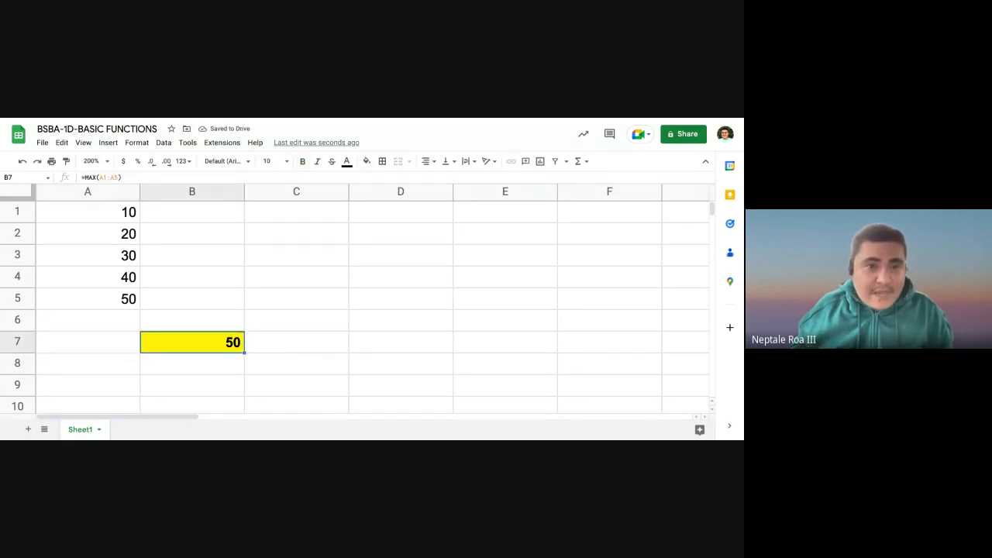
key(Left)
key(Right)
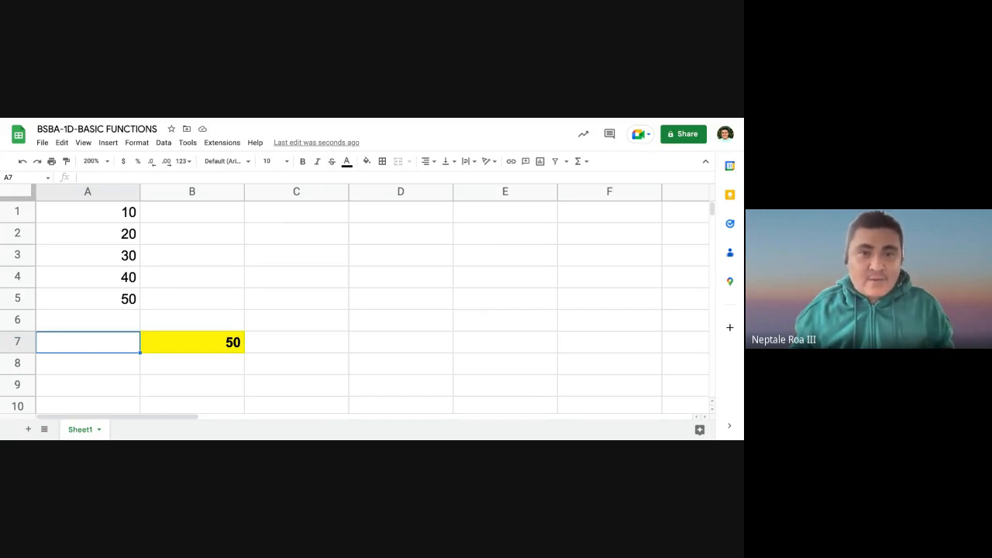
text(MAX)
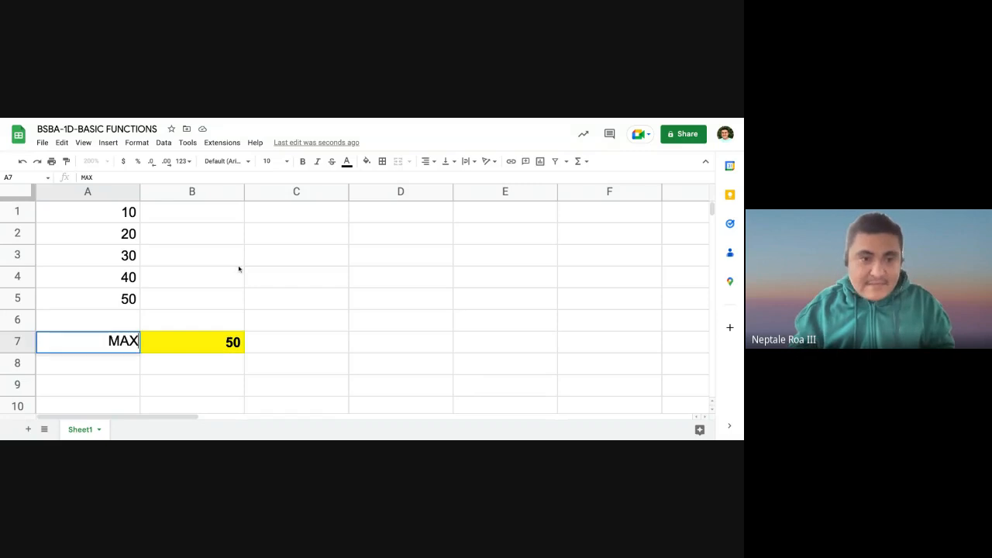
key(Return)
key(Right)
key(Up)
key(Up)
key(Down)
key(Left)
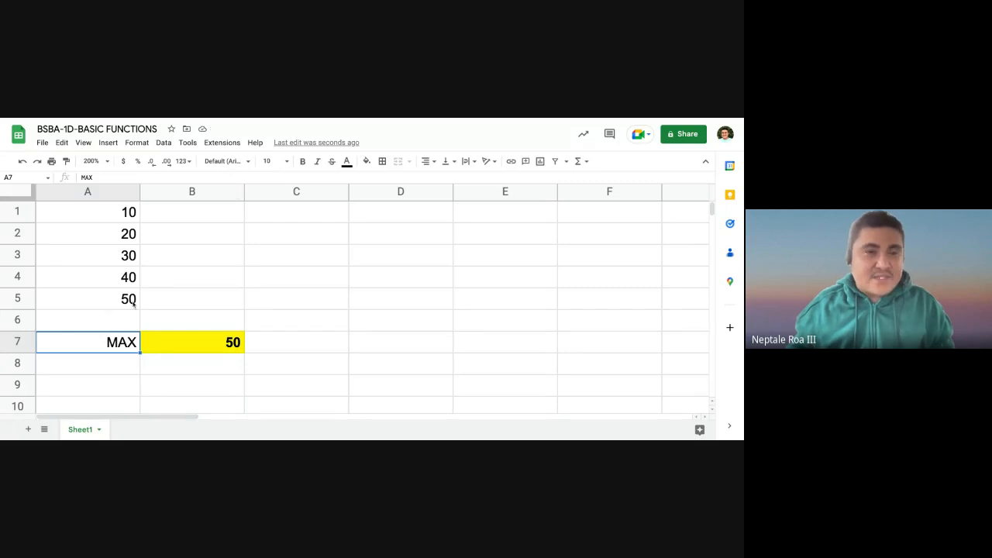
click(127, 370)
click(121, 347)
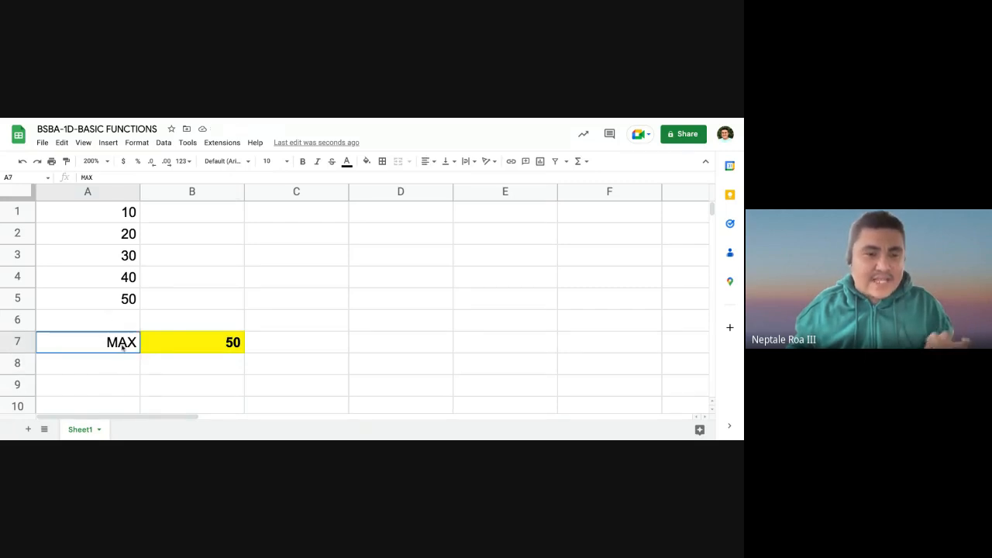
click(119, 370)
click(120, 351)
Enter the label MIN in cell A8, directly below the MAX label
click(118, 364)
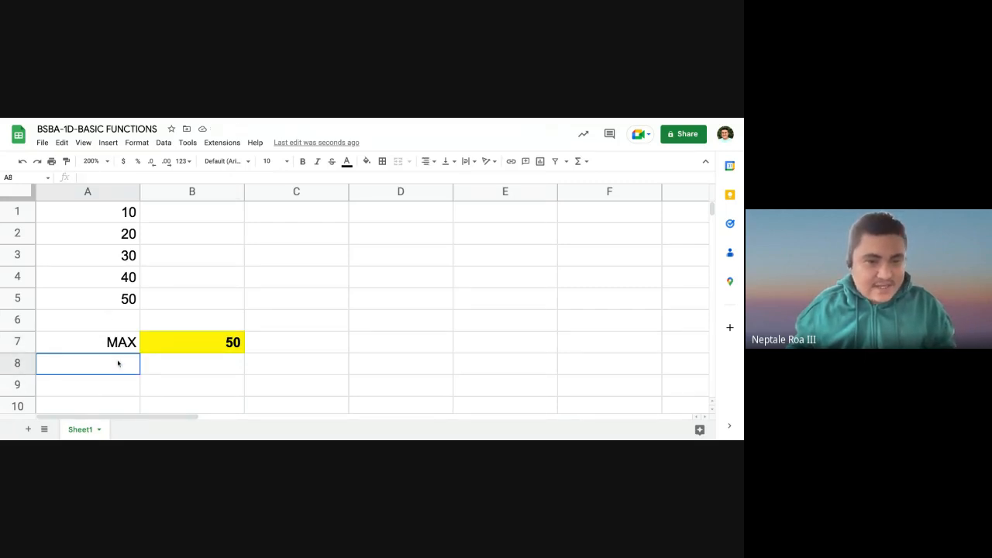
text(MIN)
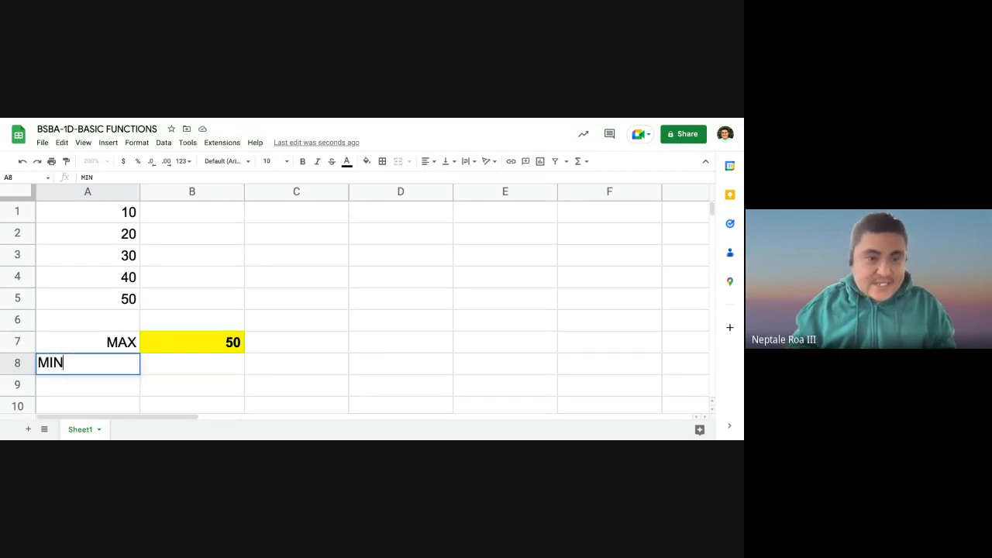
key(Tab)
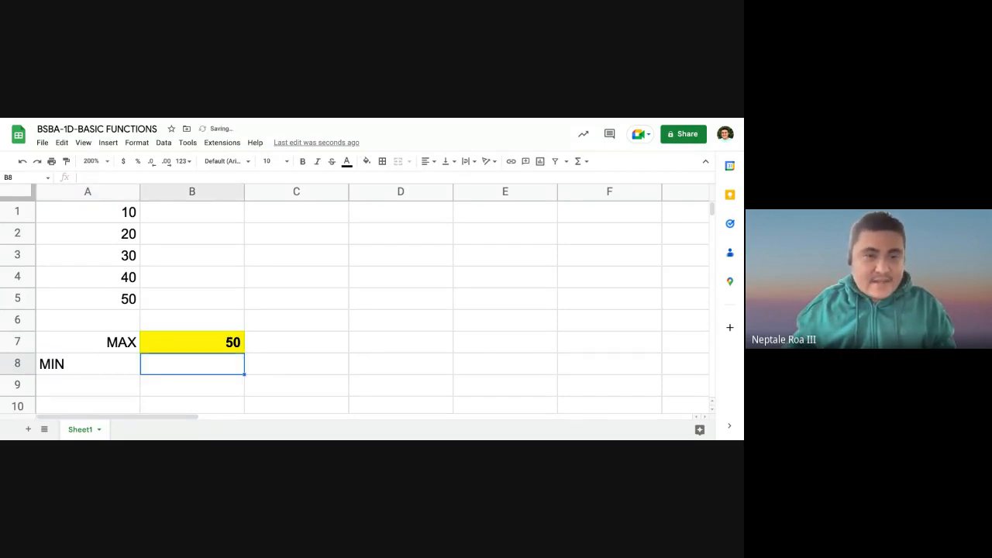
scroll(93, 392, right, 2)
drag(194, 416, 86, 402)
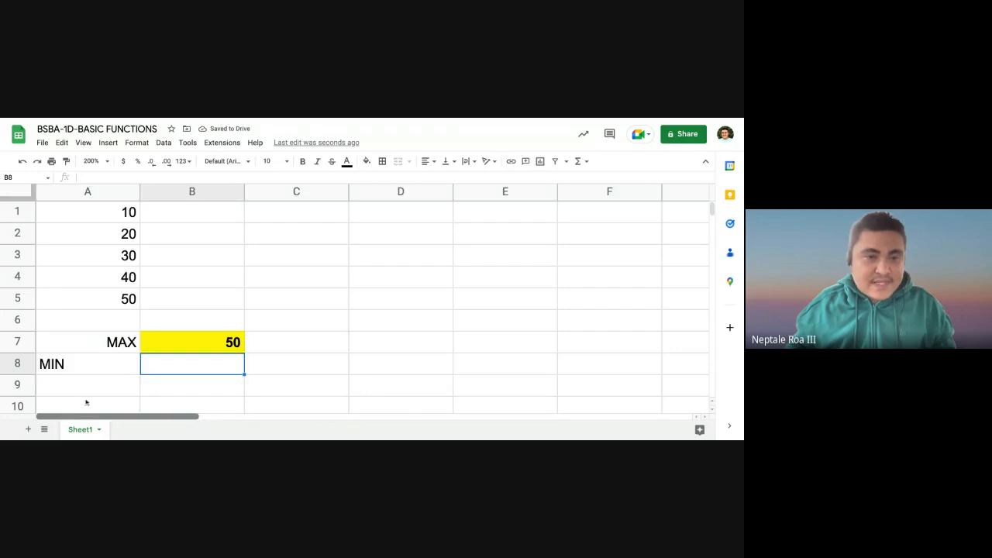
Right-align the MIN label in cell A8, and select the empty cell B8 beside it
click(91, 364)
click(426, 161)
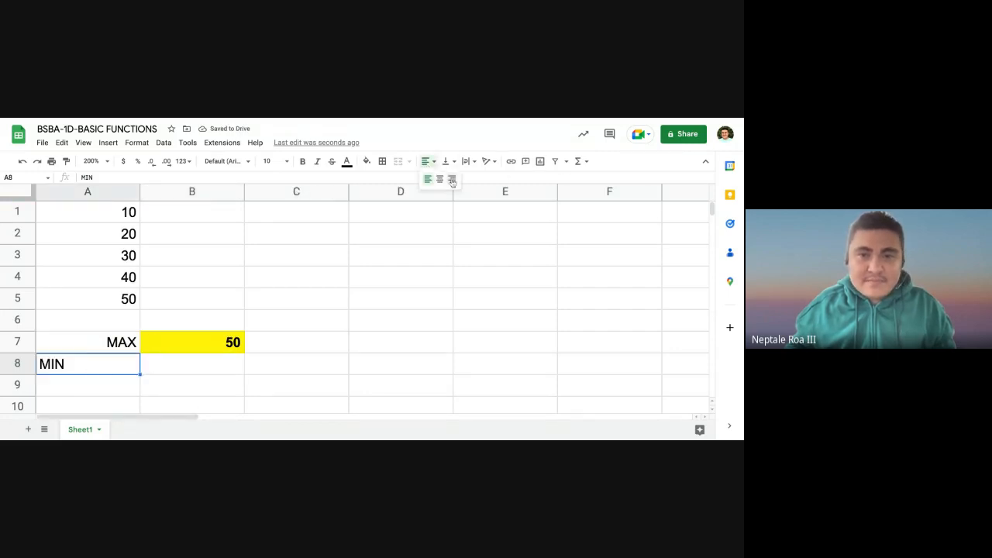
click(452, 179)
click(196, 361)
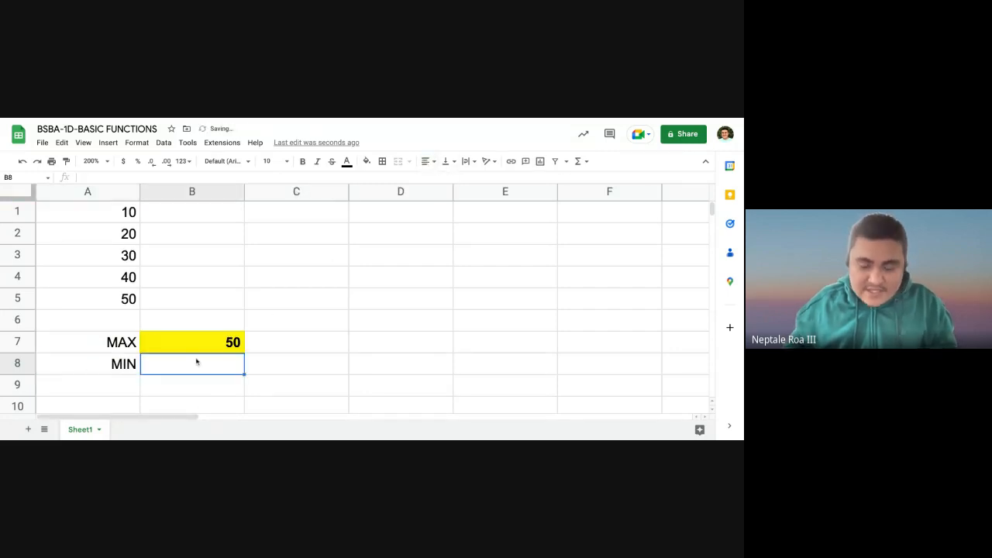
text(=)
key(BackSpace)
text(=DA)
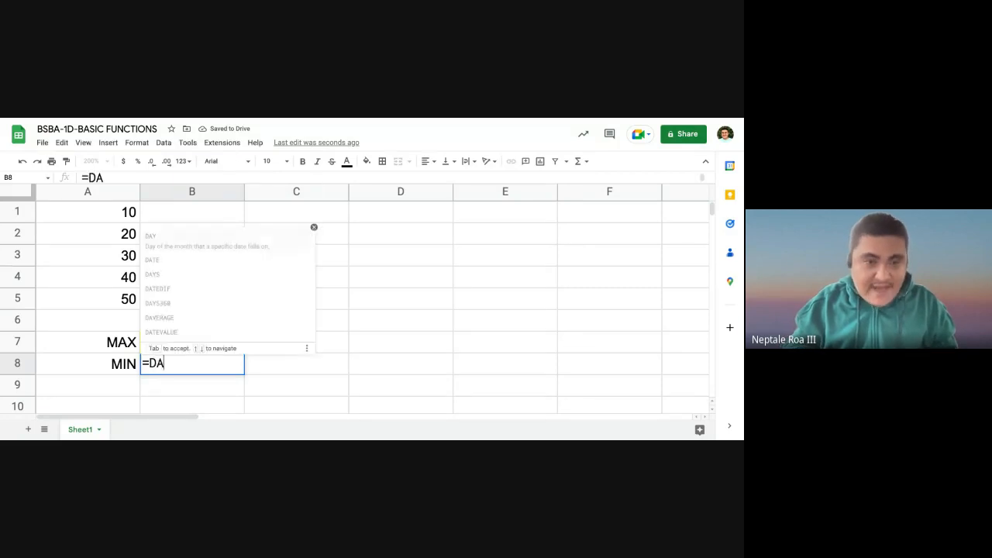
key(BackSpace)
key(BackSpace)
text((DS)
key(BackSpace)
key(BackSpace)
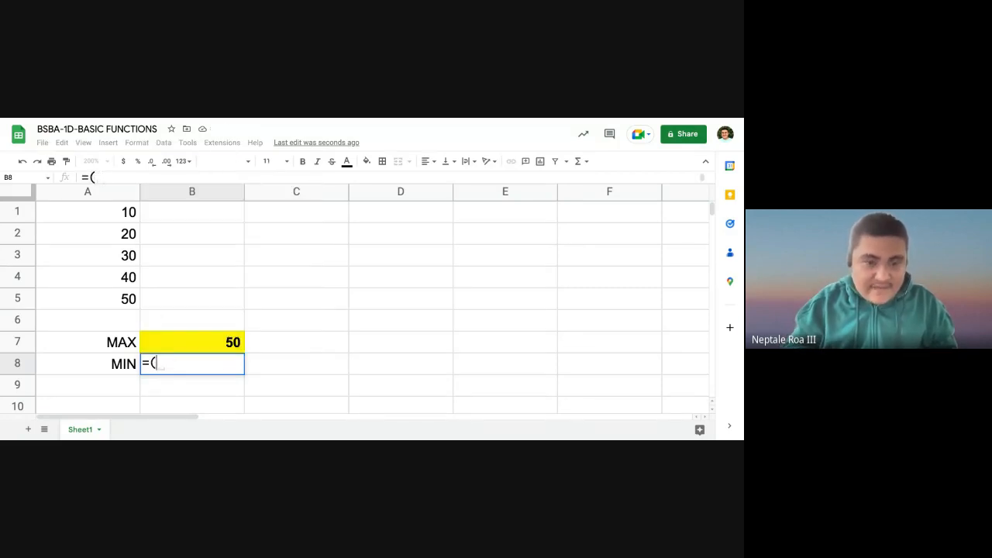
key(BackSpace)
key(BackSpace)
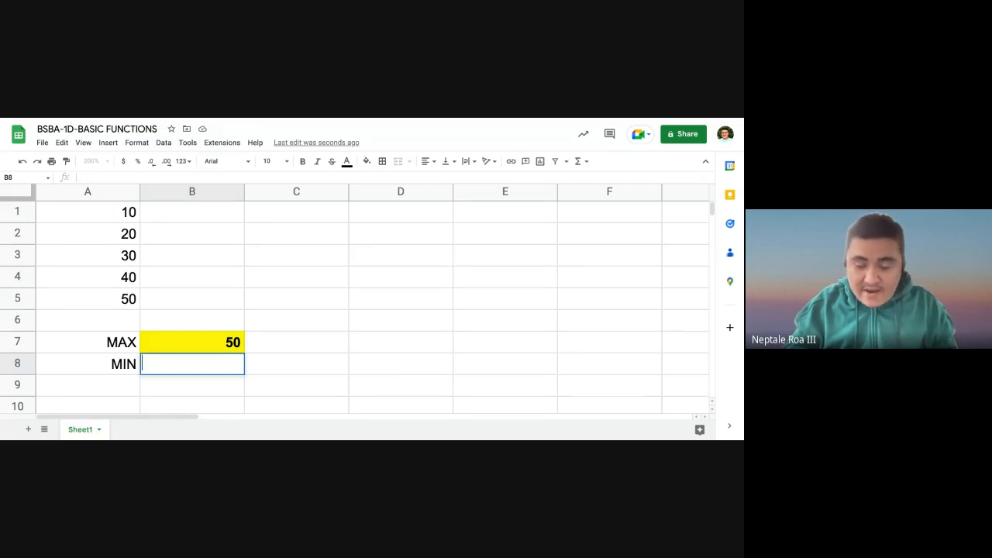
Enter the formula =MIN(A1:A5) in cell B8 and reselect that cell
text(=)
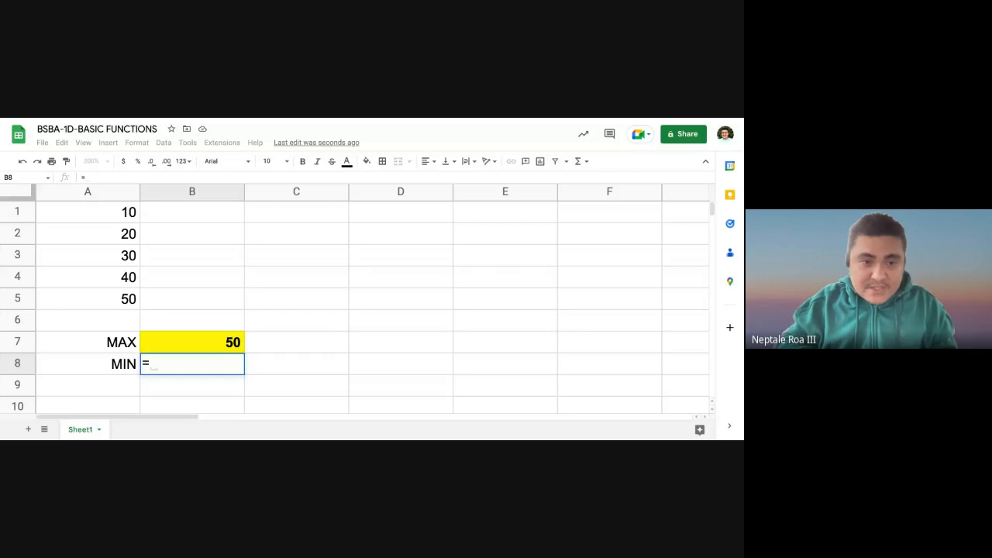
text(MIN()
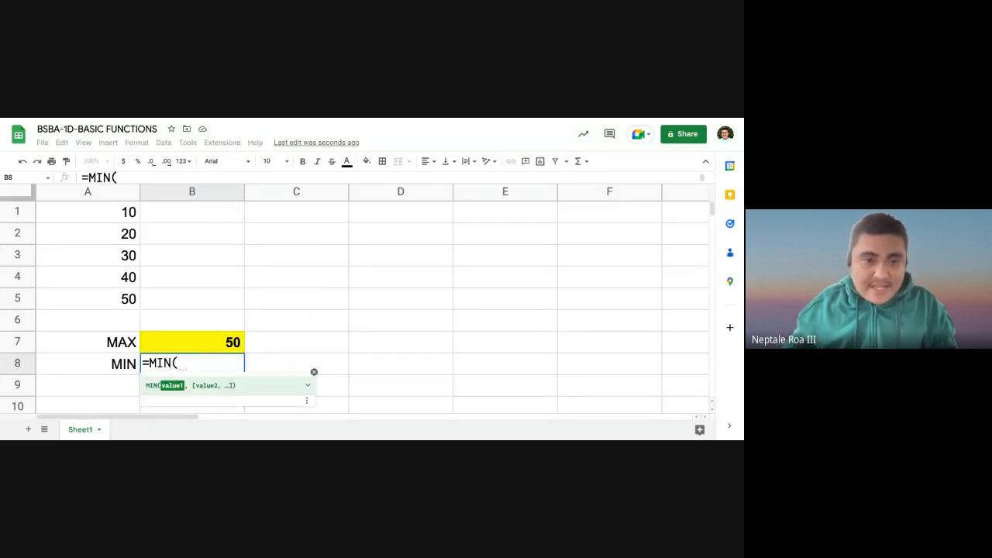
drag(124, 212, 124, 298)
text())
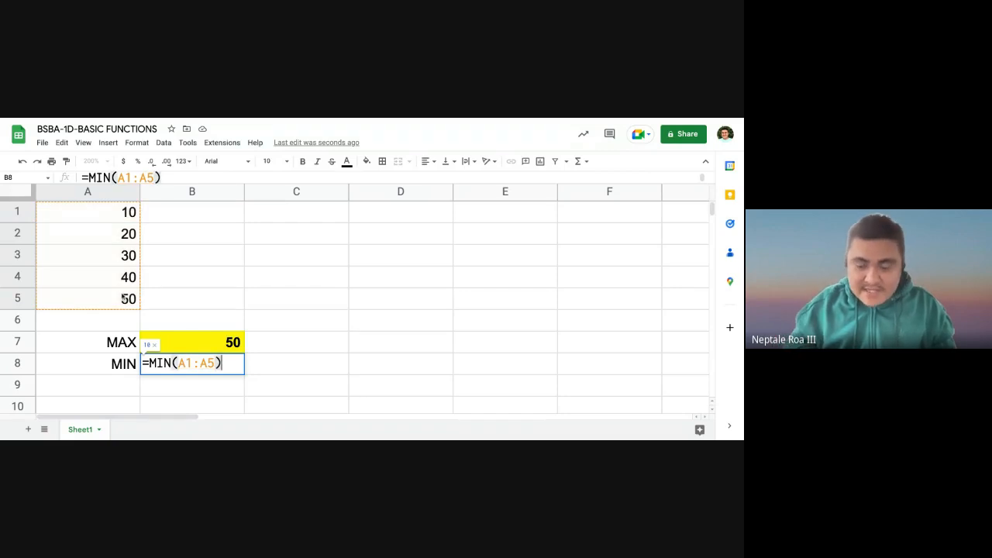
key(Return)
click(192, 364)
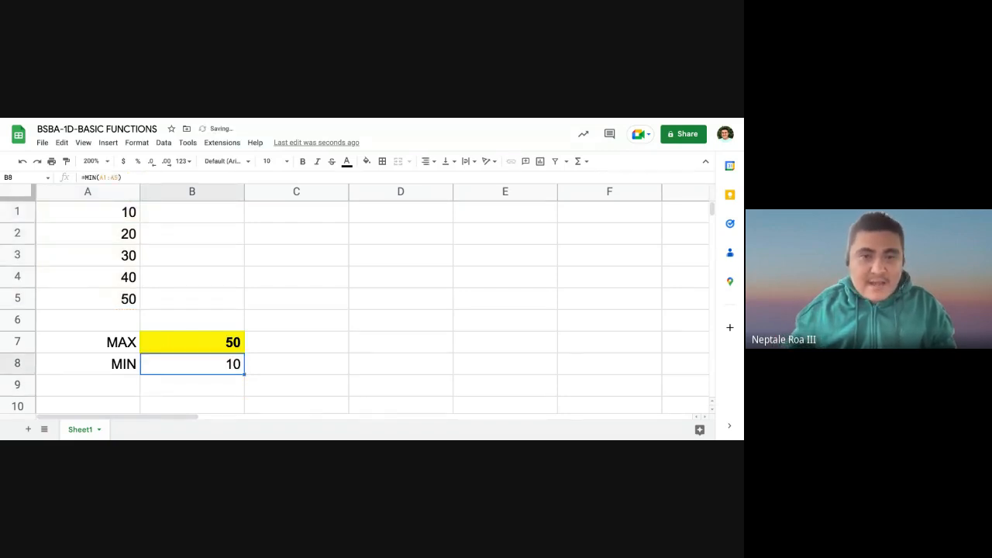
Fill cell B8, the MIN result, with cyan and select it again
click(367, 161)
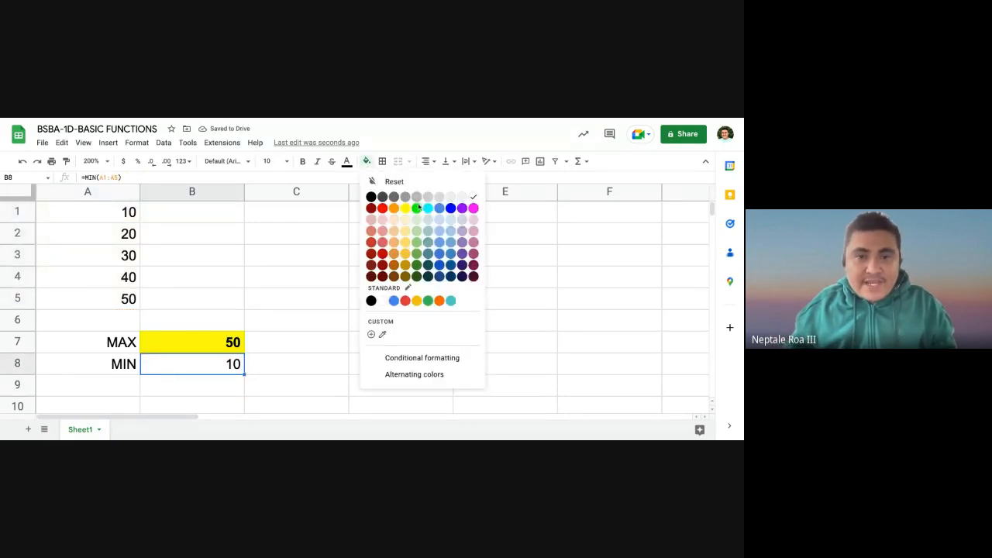
click(428, 209)
click(354, 261)
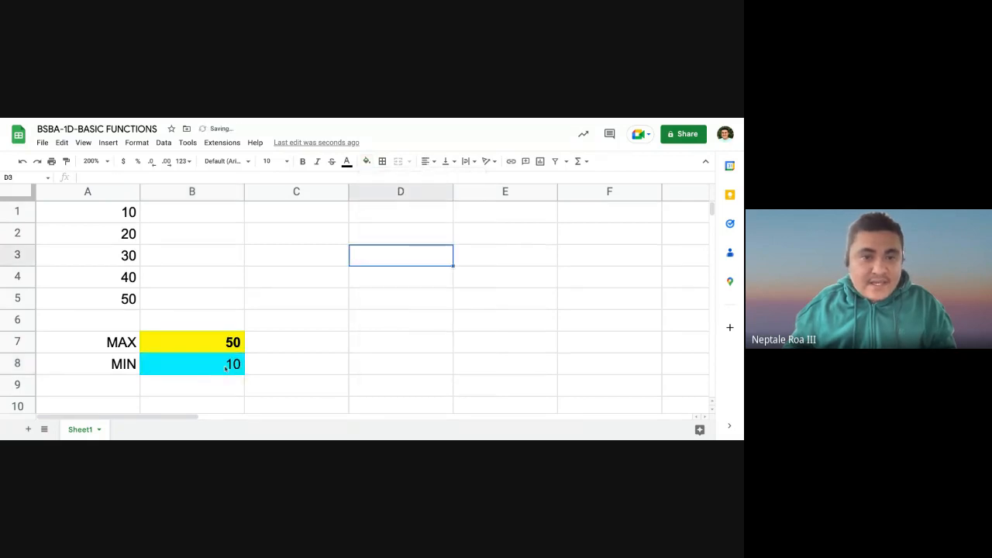
click(226, 368)
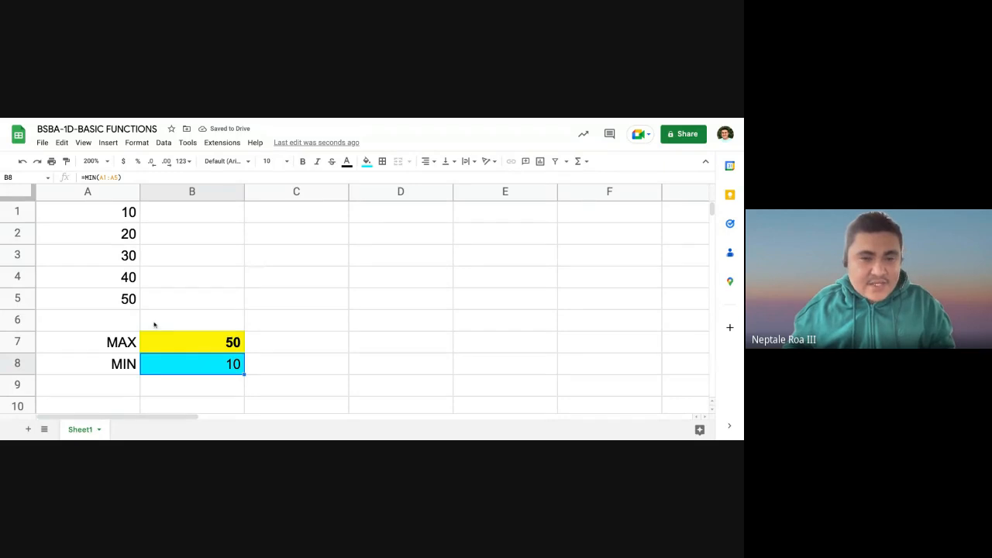
Set cell A5 to 5 to test the MAX and MIN formulas with a smaller number
key(Up)
key(Up)
key(Up)
key(Left)
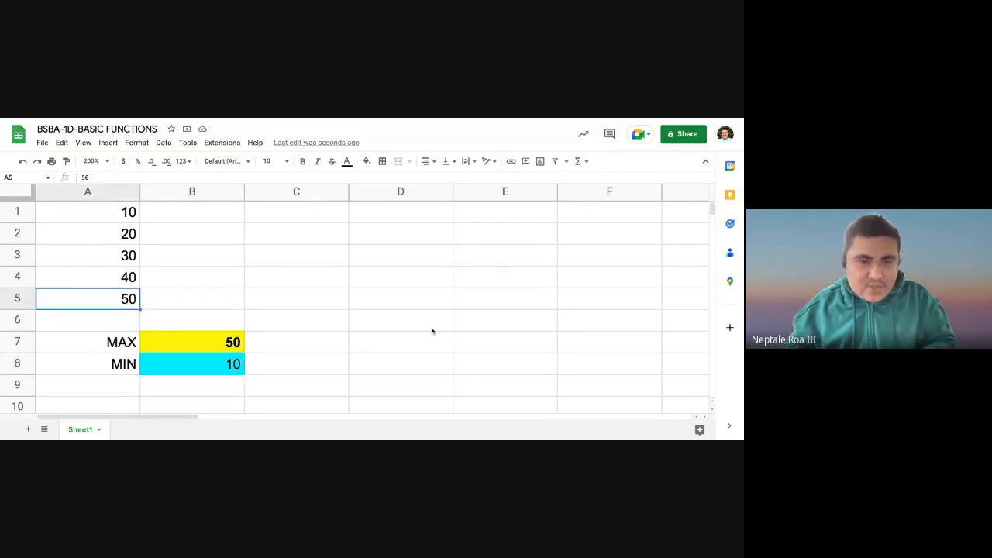
text(5)
key(Return)
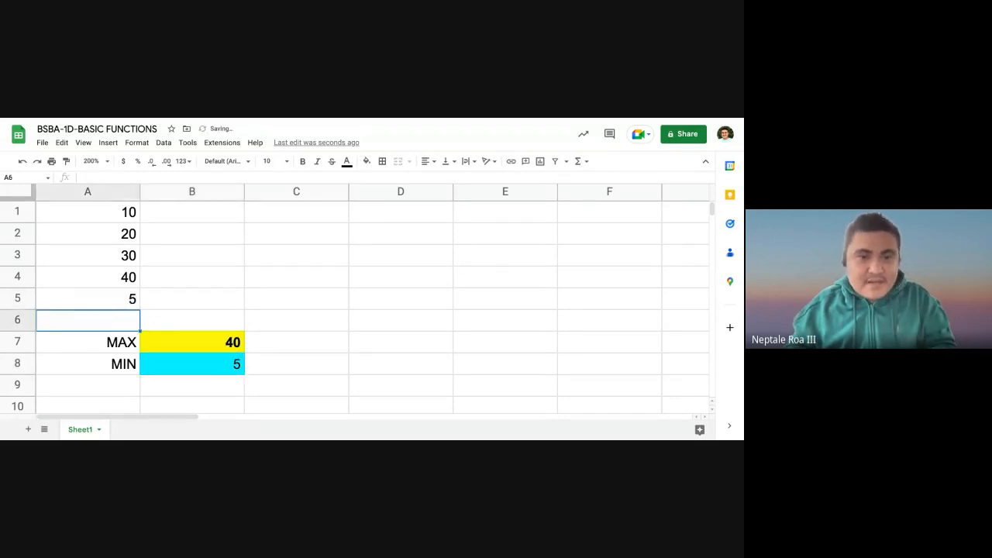
Set cell A5 back to 50
key(Up)
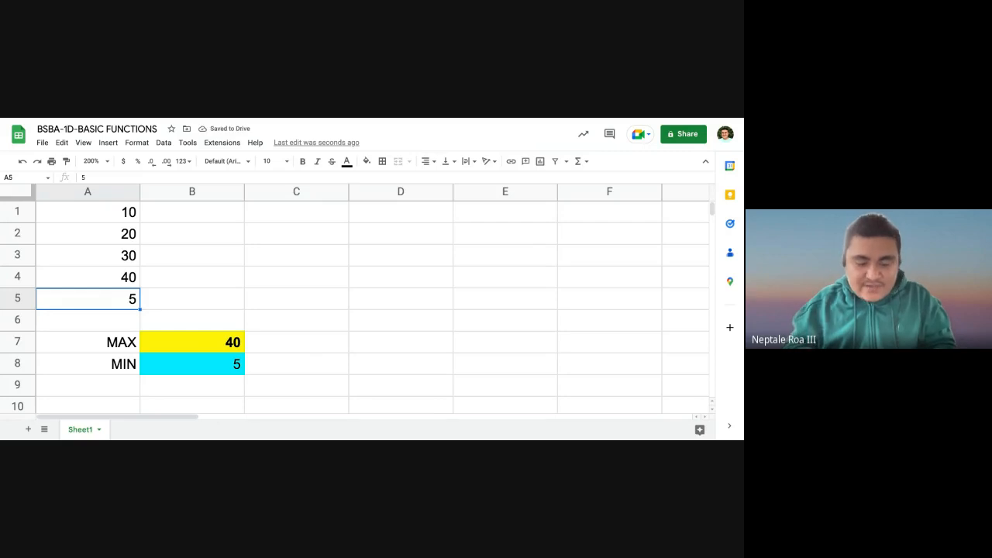
text(50)
key(Return)
Set cells A3 and A4 to 1
key(Up)
key(Up)
key(Up)
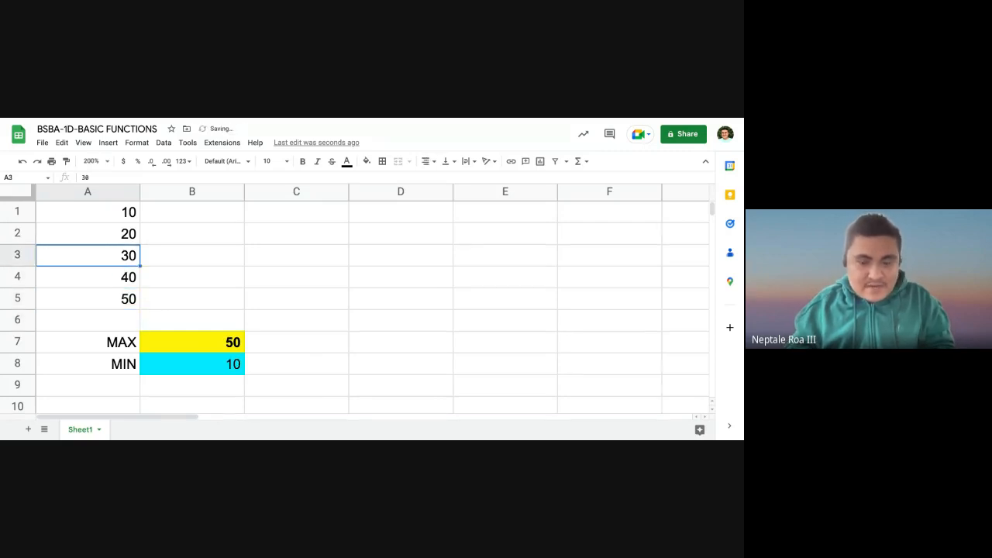
text(1)
key(Return)
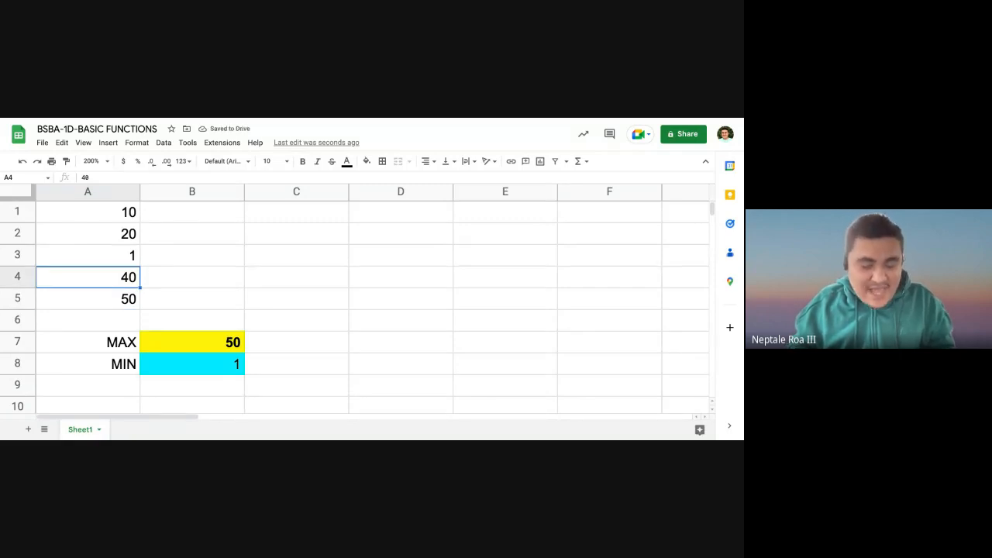
text(1)
key(Return)
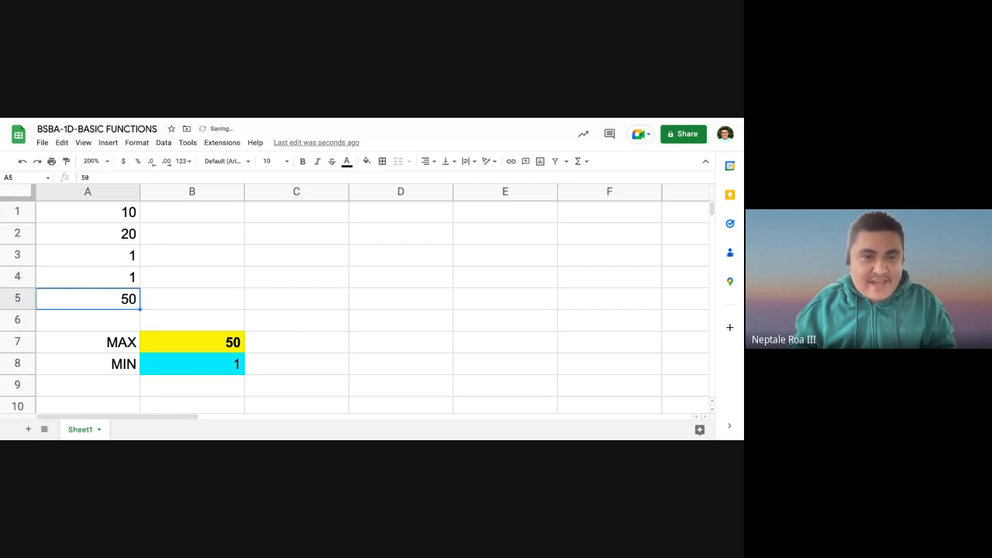
Set cell A5 to 1, followed by cell A2 to 1 as well
text(1)
key(Return)
key(Up)
key(Up)
key(Up)
key(Up)
text(1)
key(Return)
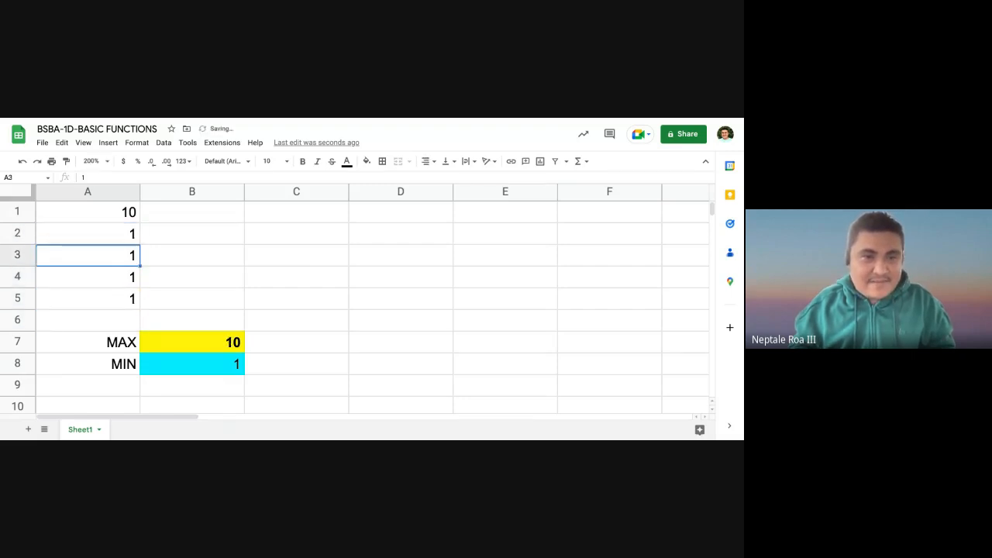
Set cell A1 to 1 so that all five sample numbers are equal
key(Up)
key(Up)
text(1)
key(Return)
key(Down)
key(Down)
key(Up)
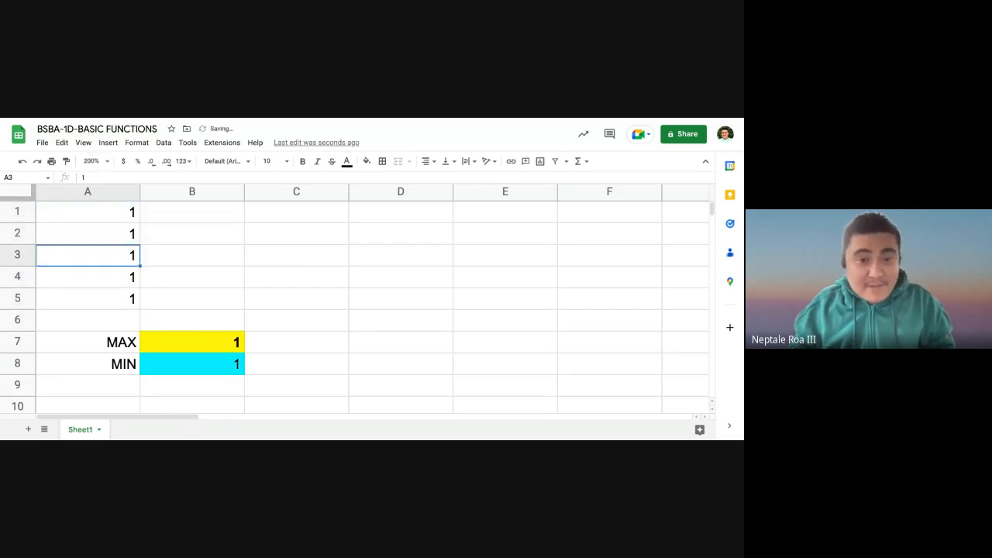
Set cell A1 to 0 to test the MIN formula with zero
key(Down)
key(Up)
key(Up)
key(Up)
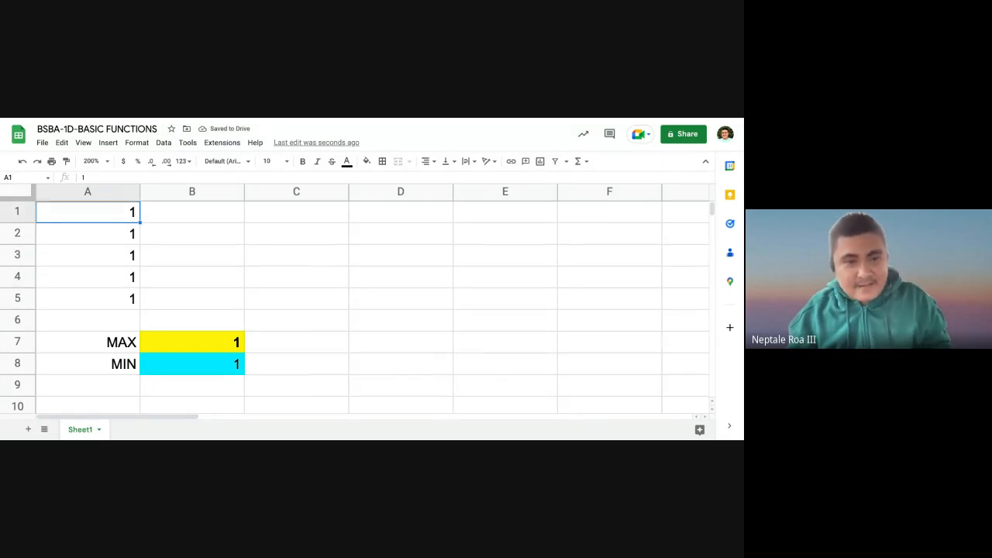
text(0)
key(Return)
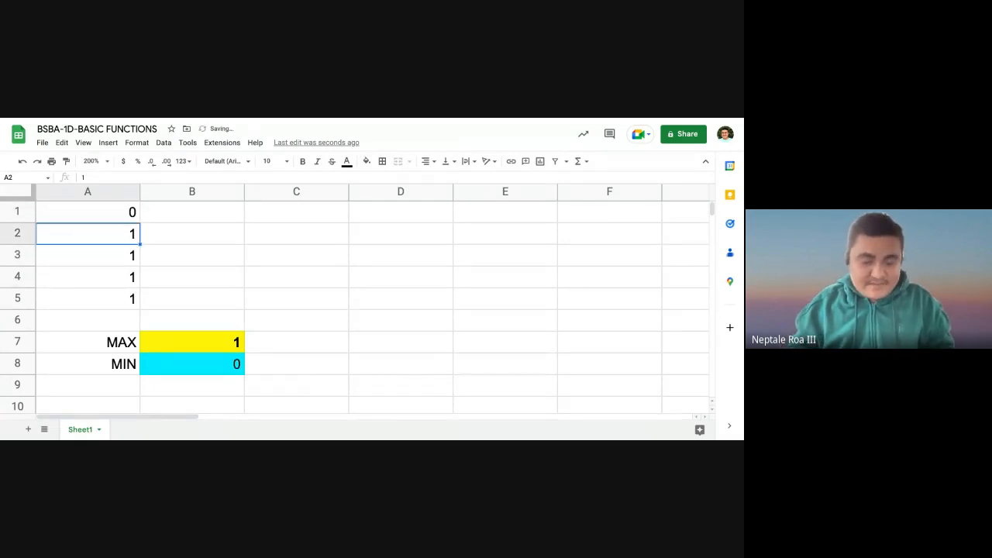
Enter 10, 20, 30 and 50 in cells A2 to A5
text(10)
key(Return)
text(20)
key(Return)
text(30)
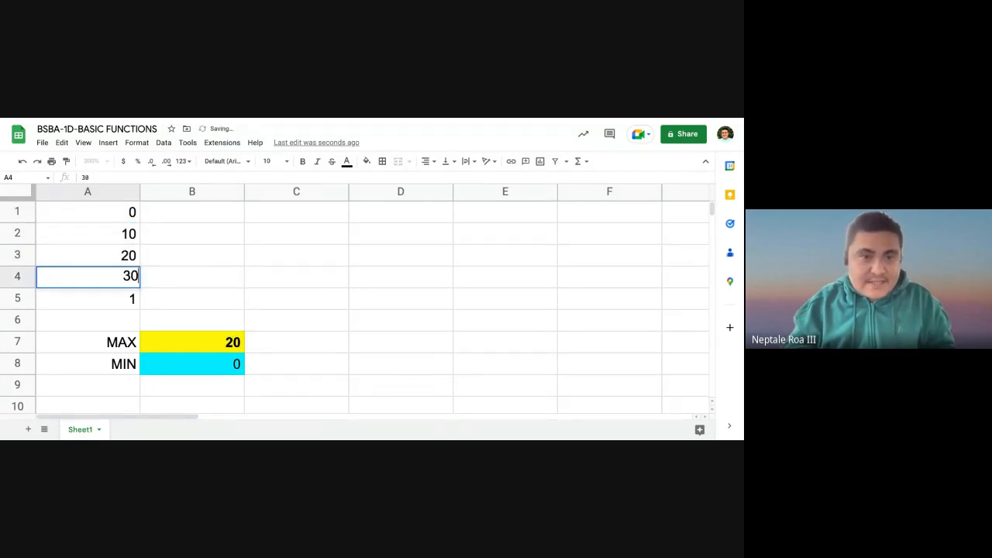
key(Return)
text(50)
key(Return)
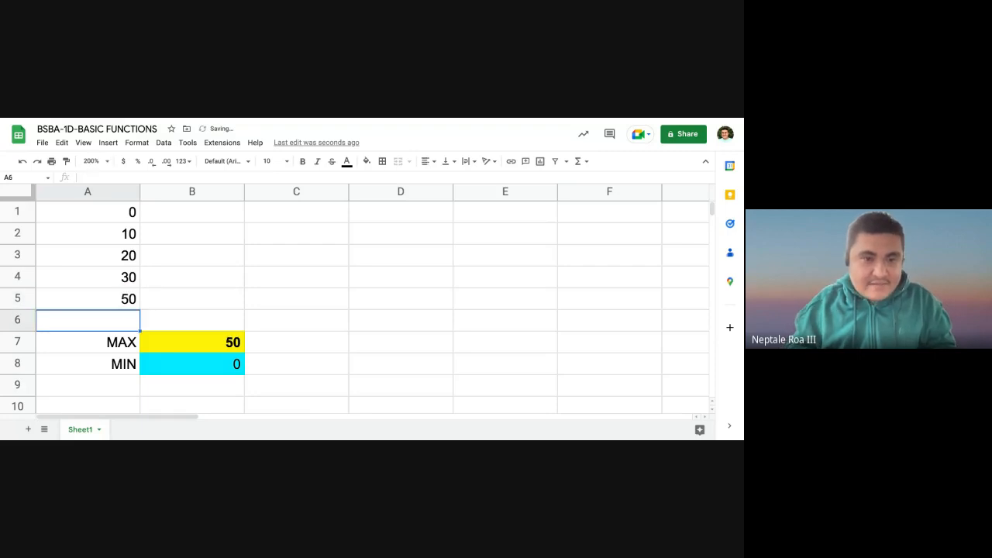
Replace the 0 in cell A1 with 1
key(Up)
key(Up)
key(Up)
key(Up)
key(Up)
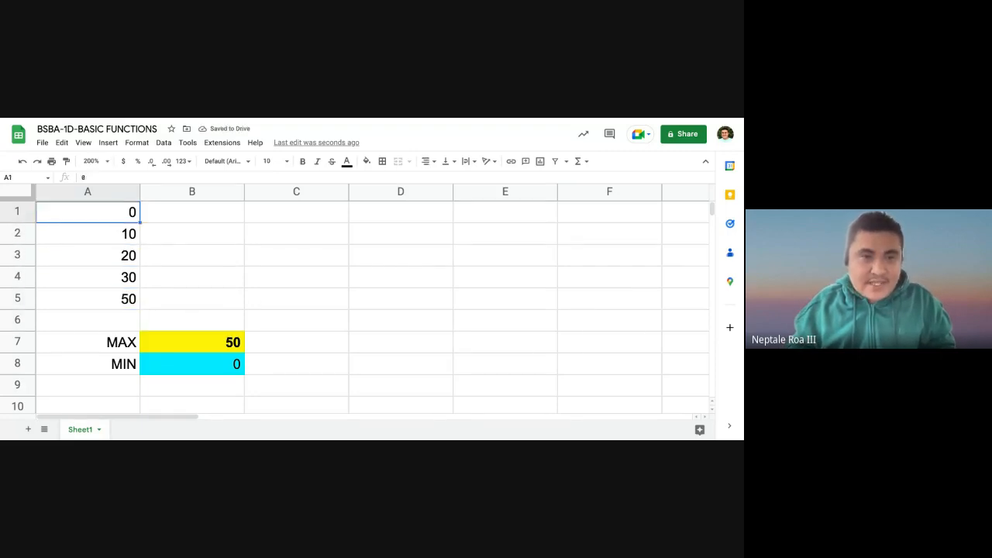
text(1)
key(Return)
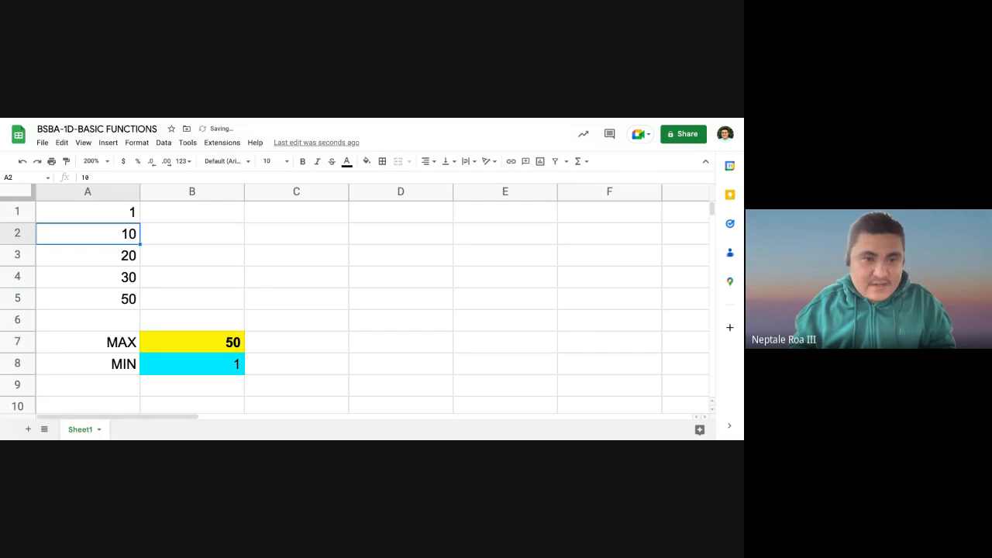
Restore the sample numbers 10, 20, 30, 40 and 50 in cells A1 to A5
key(Up)
text(10)
key(Return)
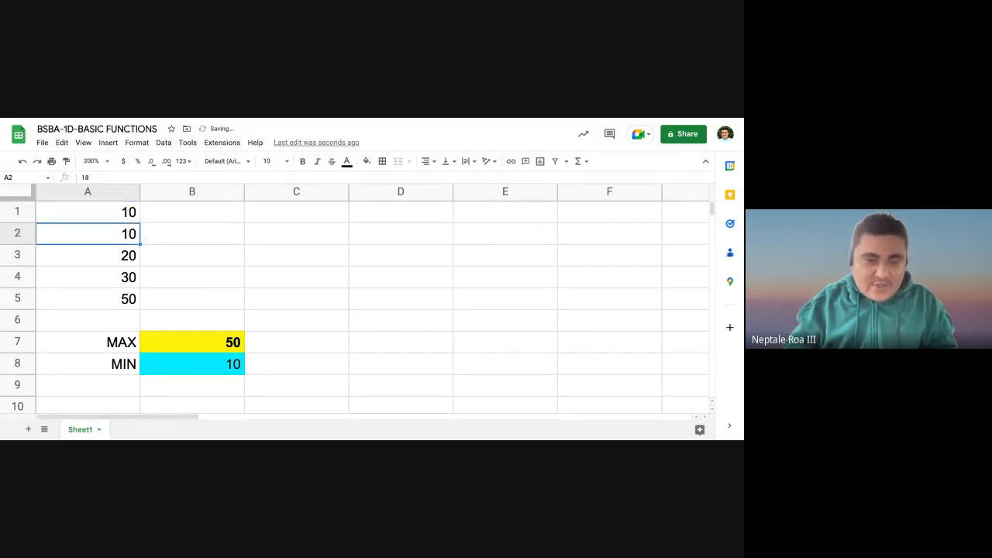
text(20)
key(Return)
text(30)
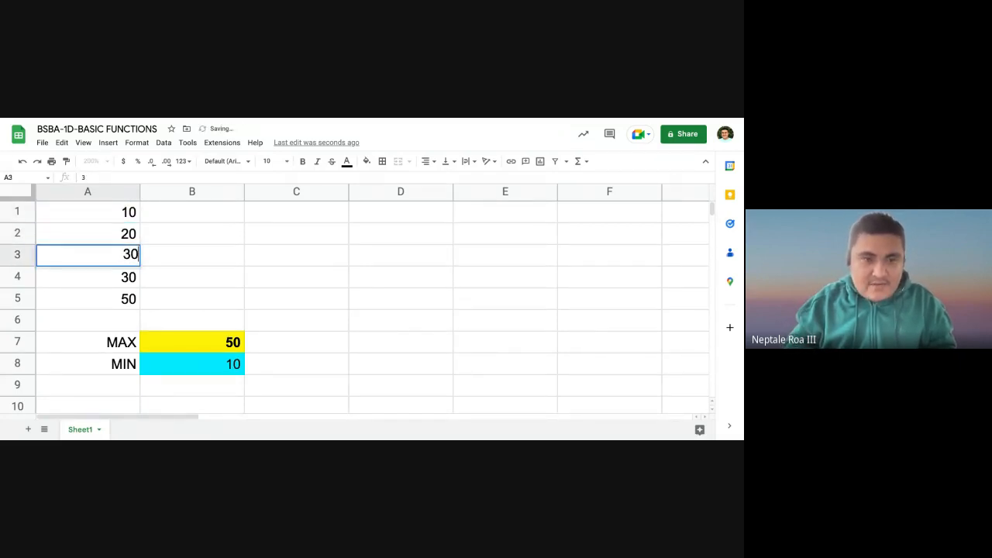
key(Return)
text(40)
key(Return)
text(50)
key(Return)
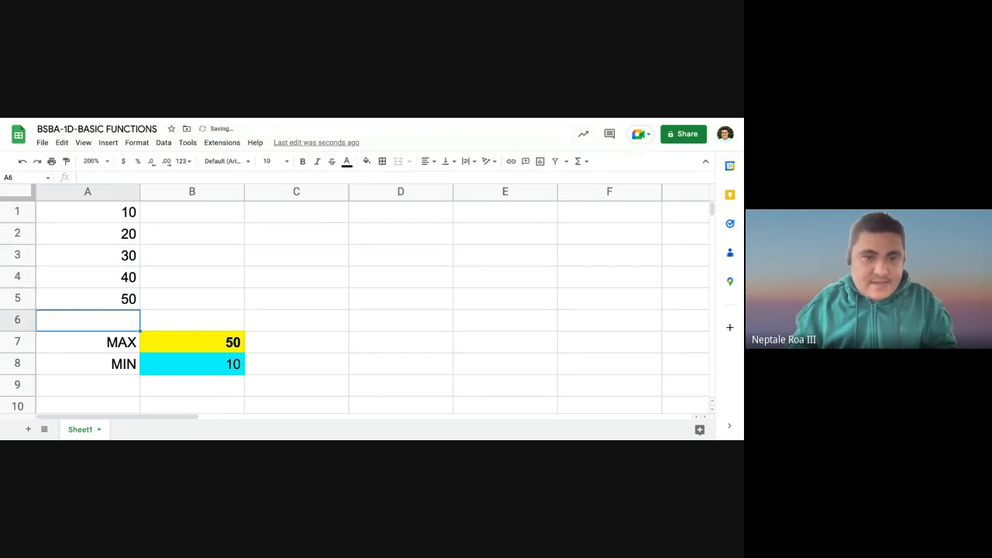
Select the MIN result in cell B8 to view its formula
key(Down)
key(Down)
key(Right)
key(Right)
key(Left)
key(Right)
key(Left)
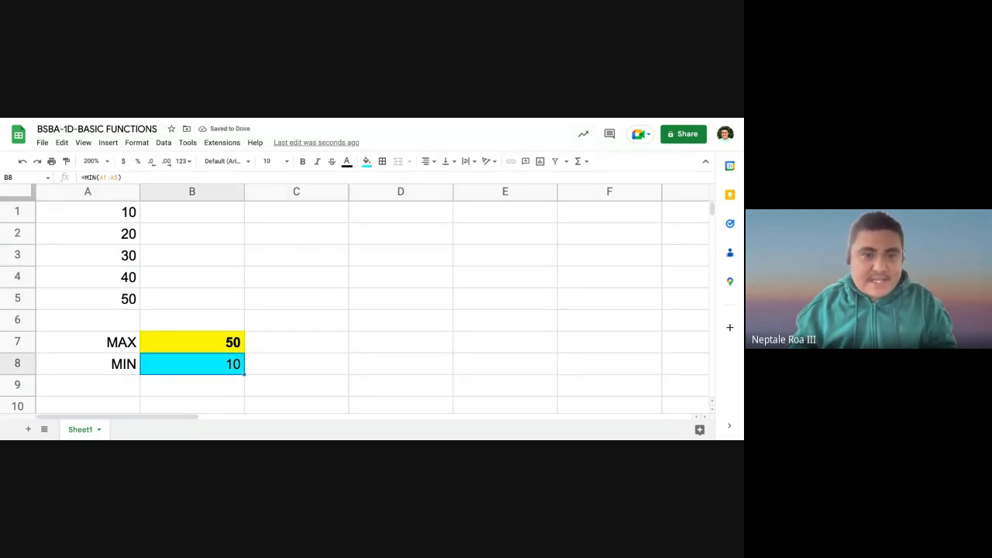
Enter the label SUM in cell D7, without a parenthesis, and move to cell E7
key(Right)
key(Right)
key(Left)
key(Right)
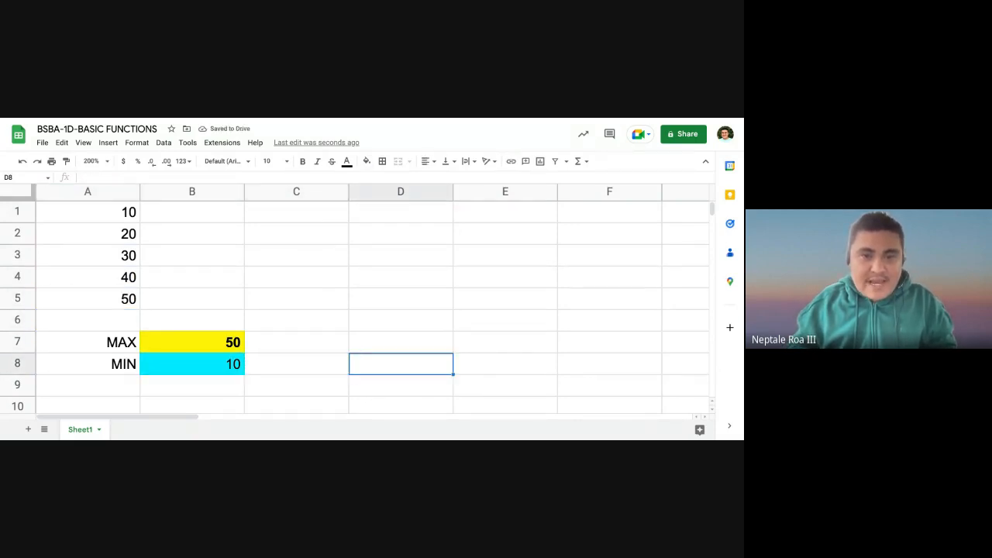
key(Up)
text(SUM()
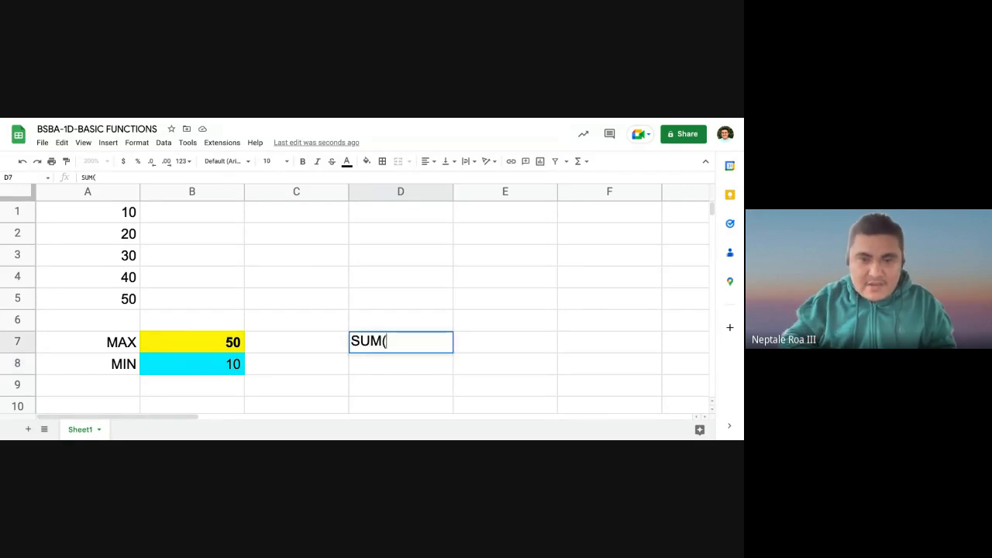
key(BackSpace)
key(Right)
Enter the formula =SUM(A1:E7) in cell E7, beside the SUM label
text(=)
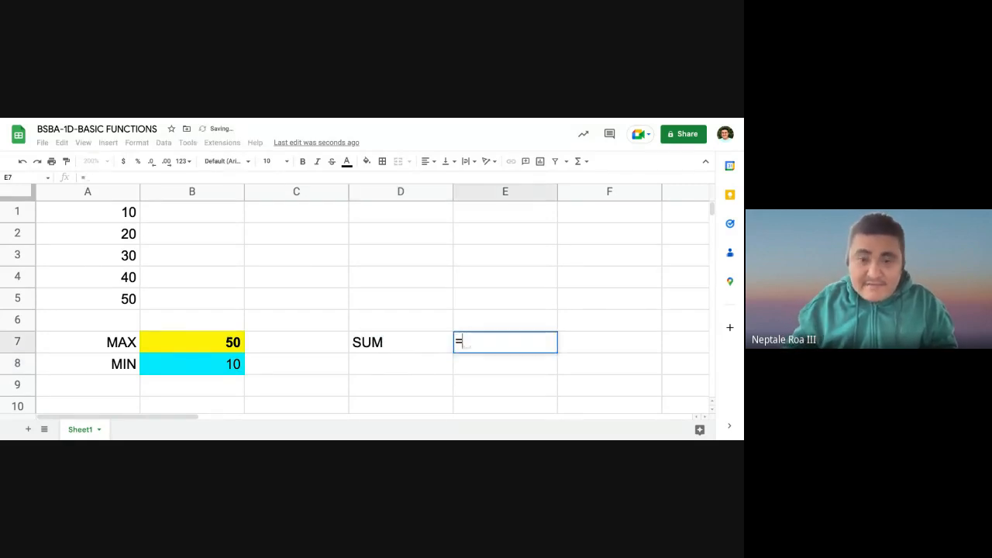
text(SUM(A1:E7)
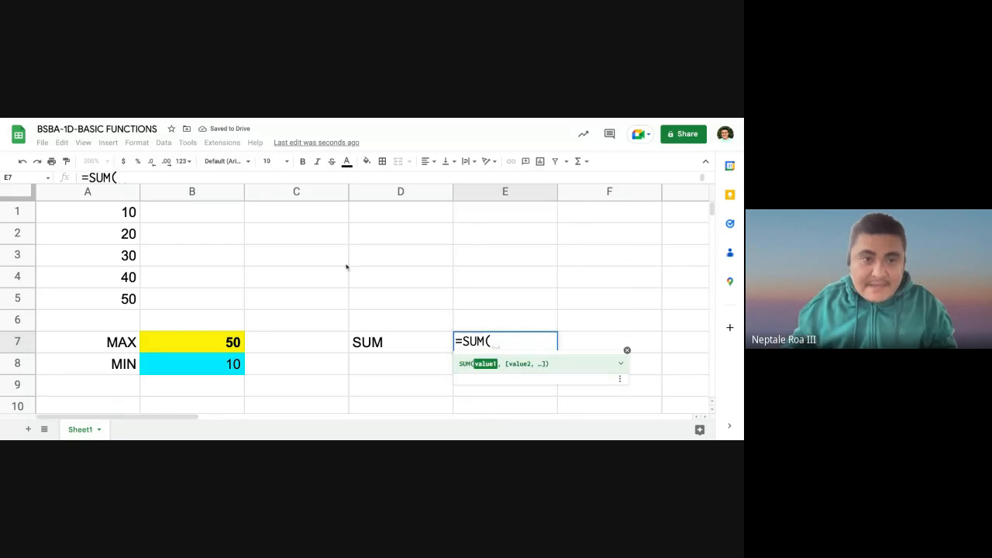
key(Return)
click(294, 241)
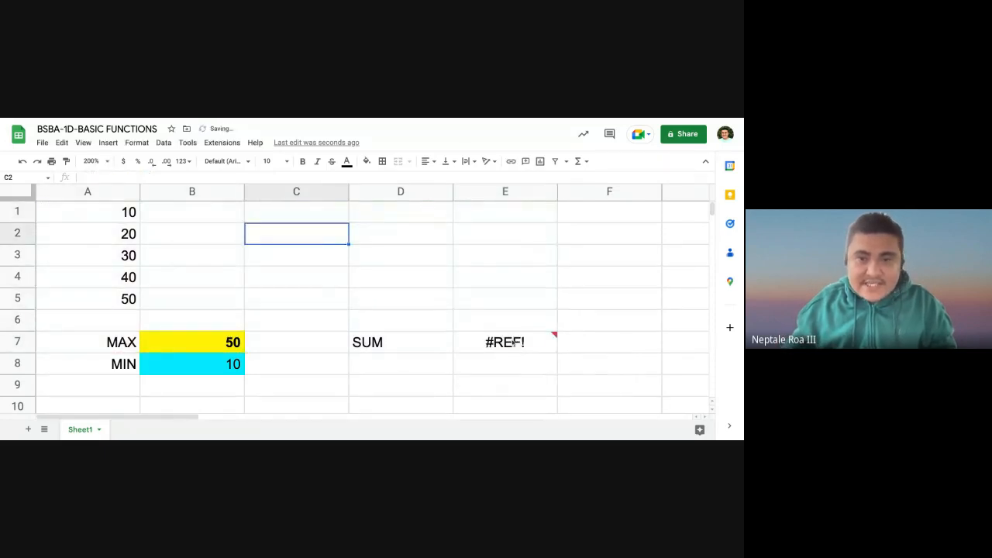
Examine the SUM formula in cell E7, its referenced range and the error details attached to the cell
click(512, 342)
click(428, 373)
click(526, 344)
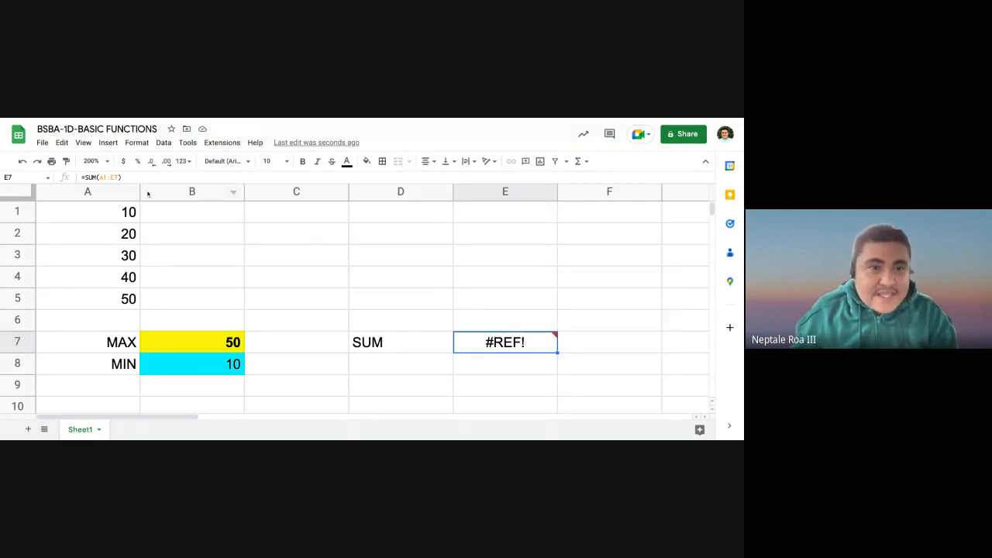
click(117, 178)
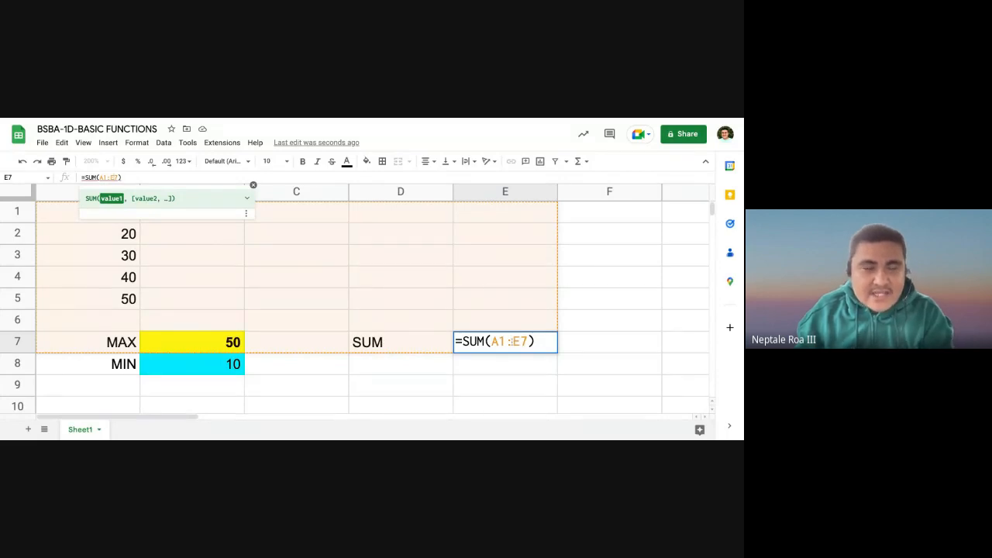
key(Return)
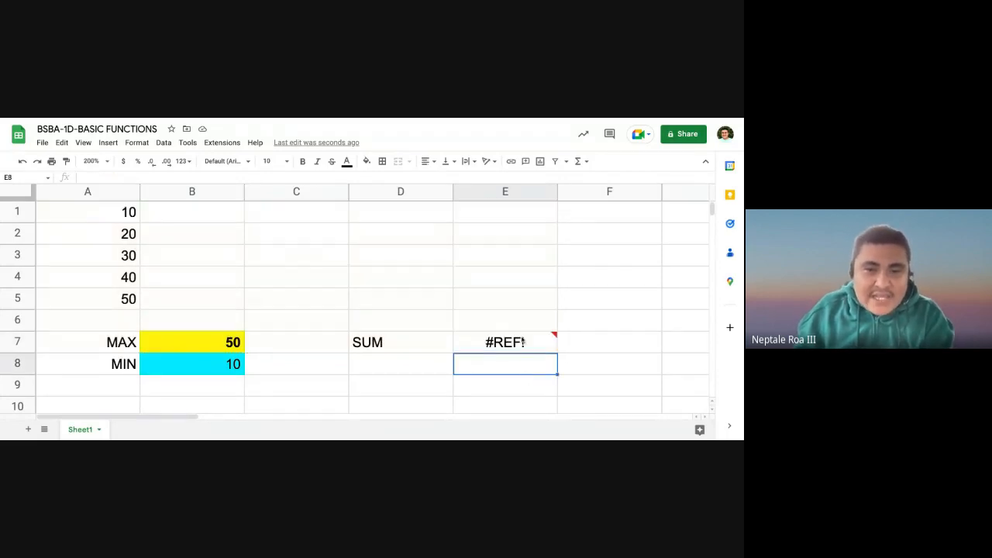
click(523, 341)
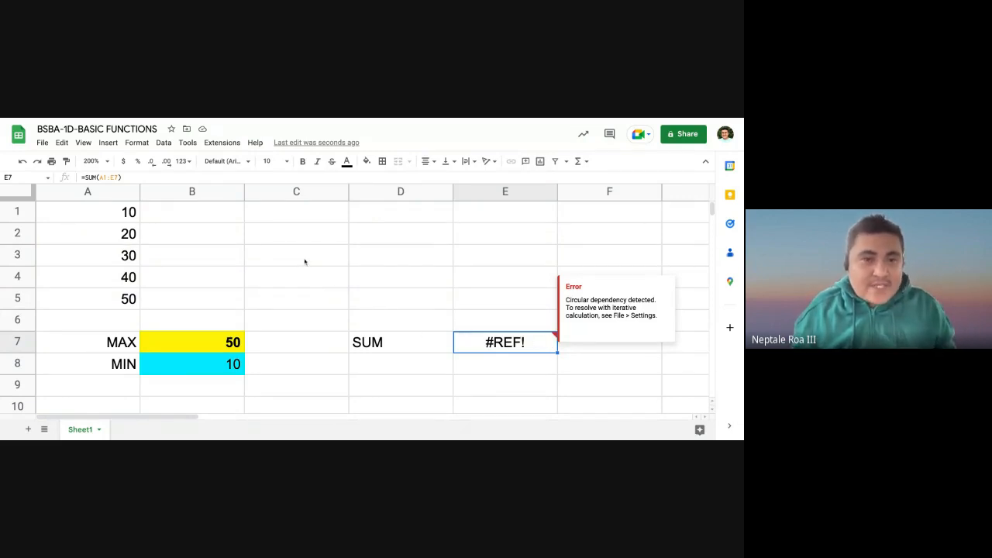
click(162, 176)
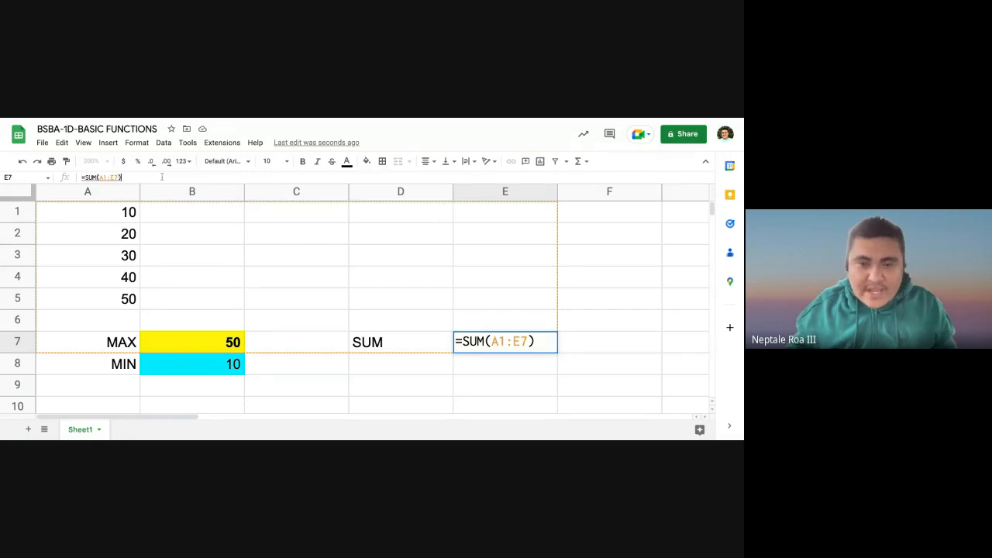
click(461, 345)
click(471, 377)
click(498, 351)
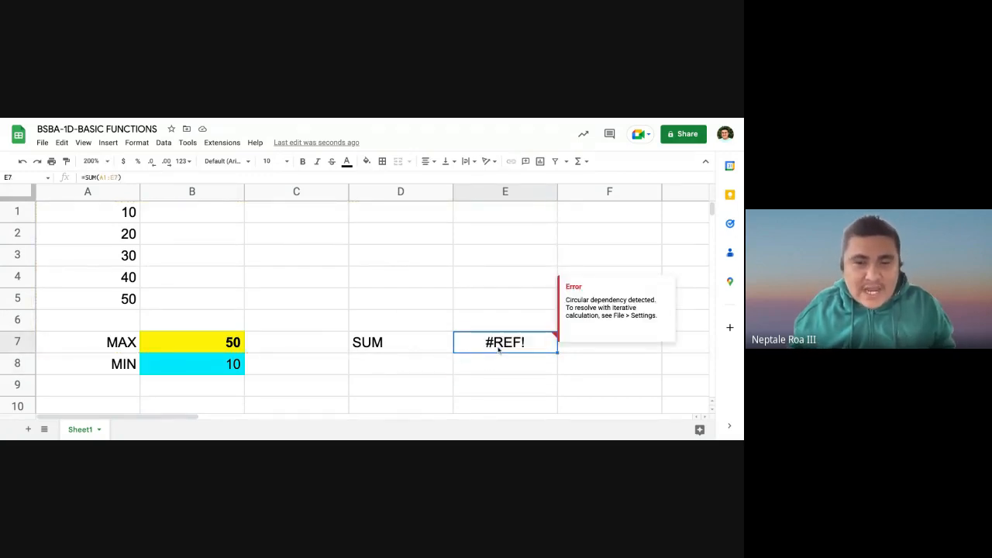
Replace the formula in cell E7 with =SUM(A1:A5) and make the result bold
click(160, 179)
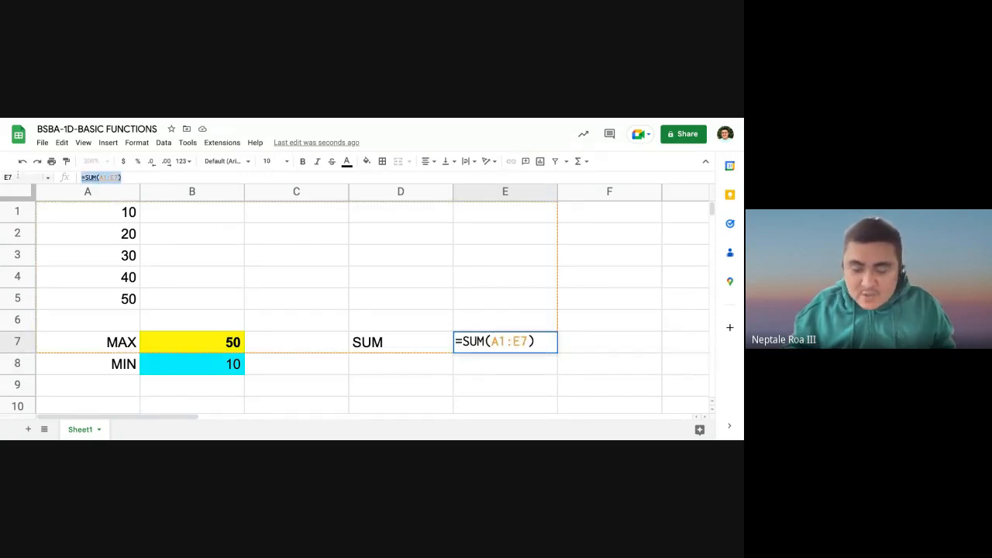
key(BackSpace)
text(=)
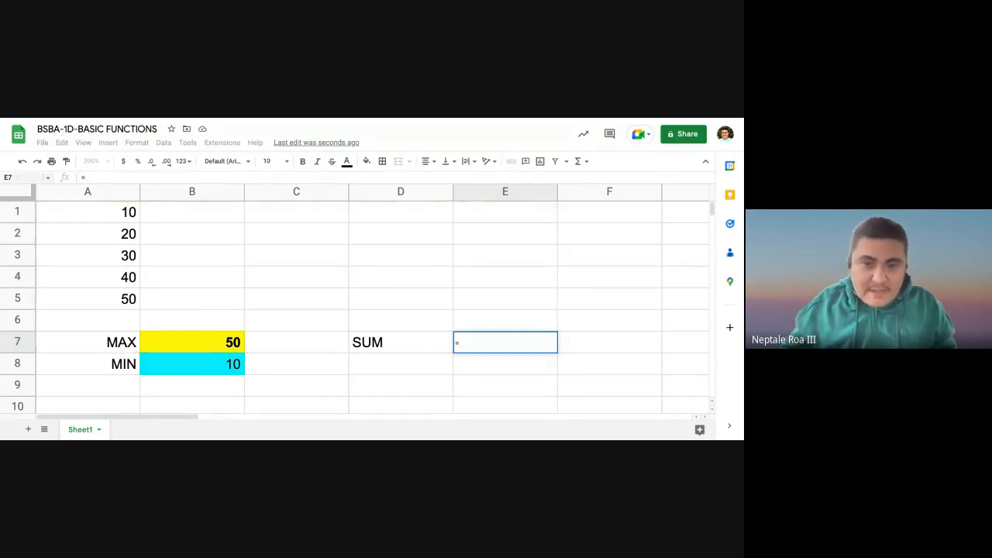
text(sum)
key(Tab)
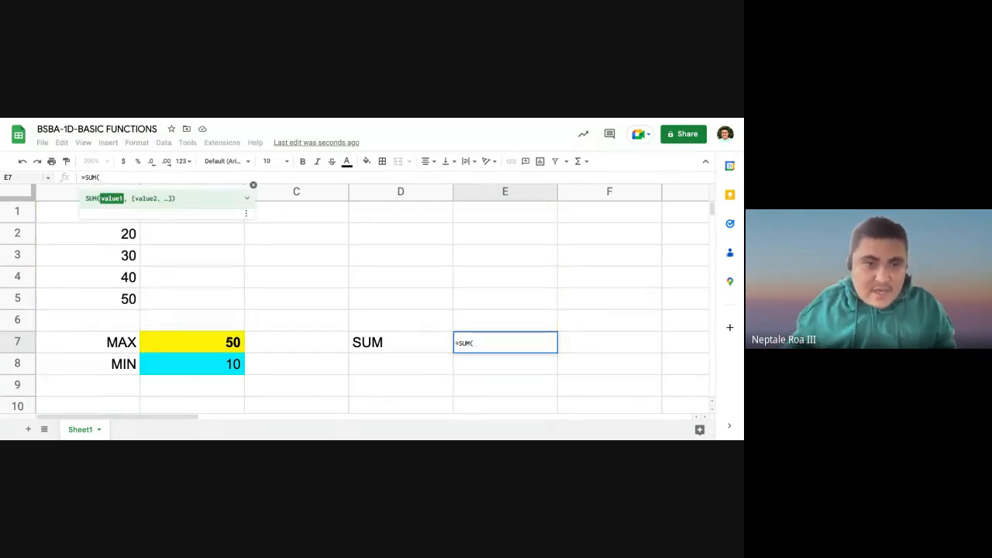
click(55, 215)
key(shift+Down)
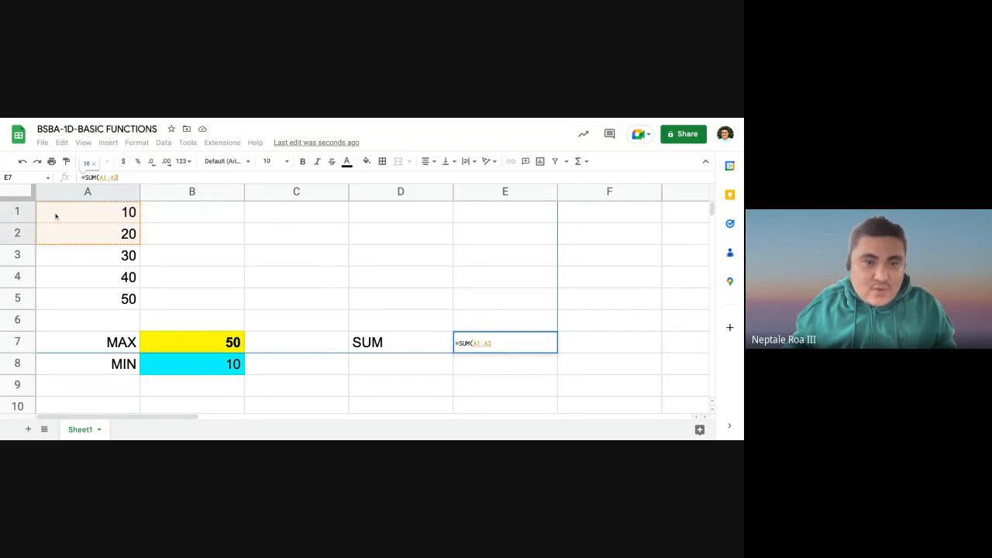
key(shift+Down)
key(shift+Down)
key(shift+Down)
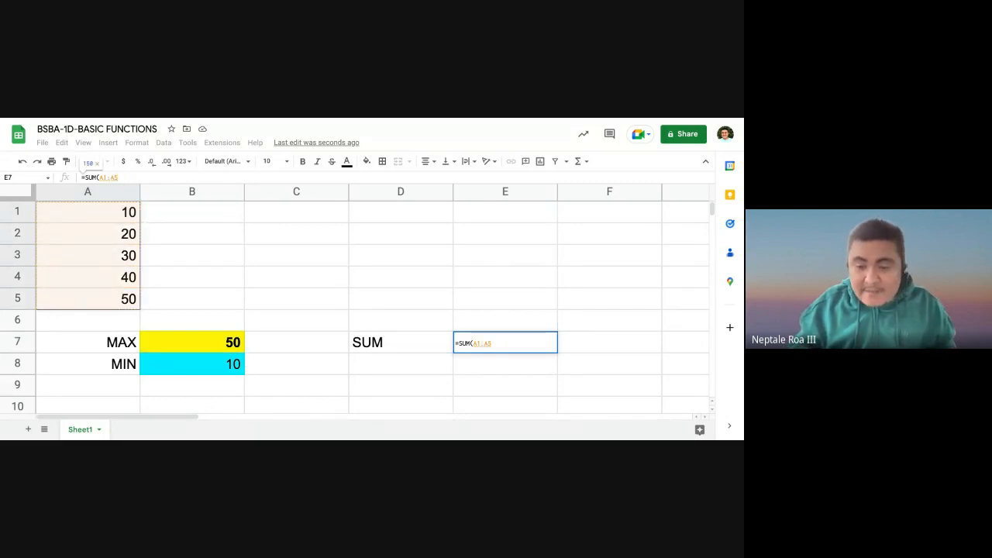
key(Return)
key(Up)
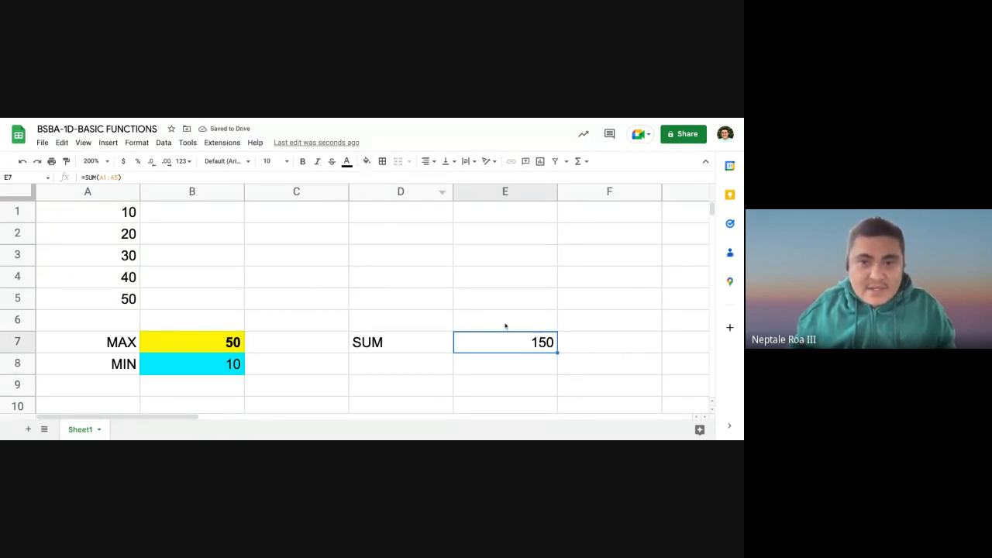
click(303, 162)
Enter the label AVERAGE in cell D8 and the formula =AVERAGE(A1:A5) in cell E8
click(395, 361)
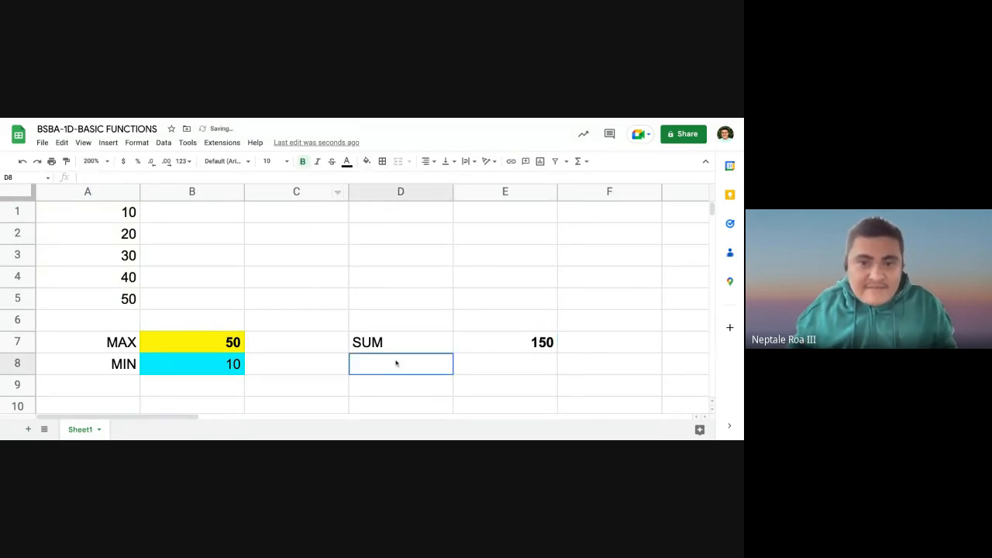
text(AVERAGE)
key(Tab)
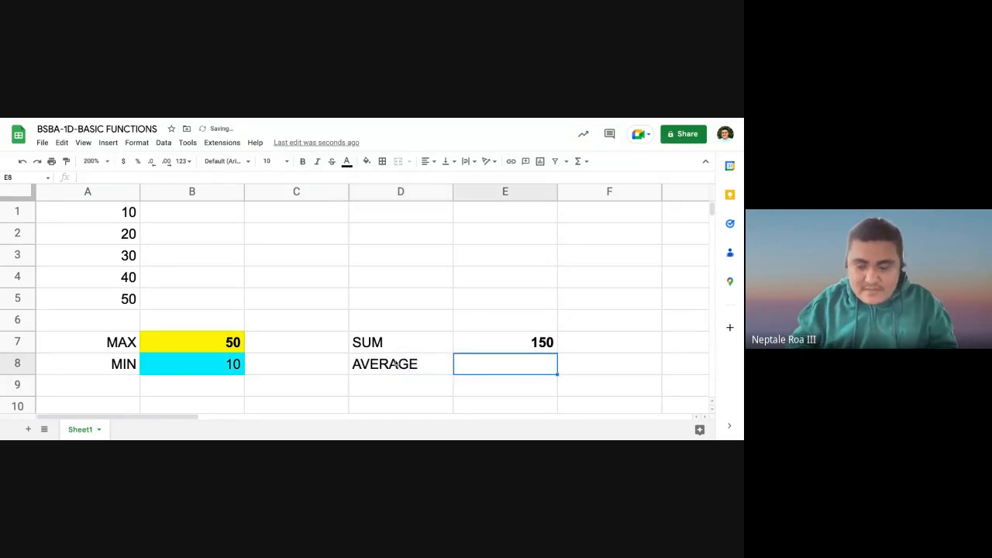
text(=AVERAGE()
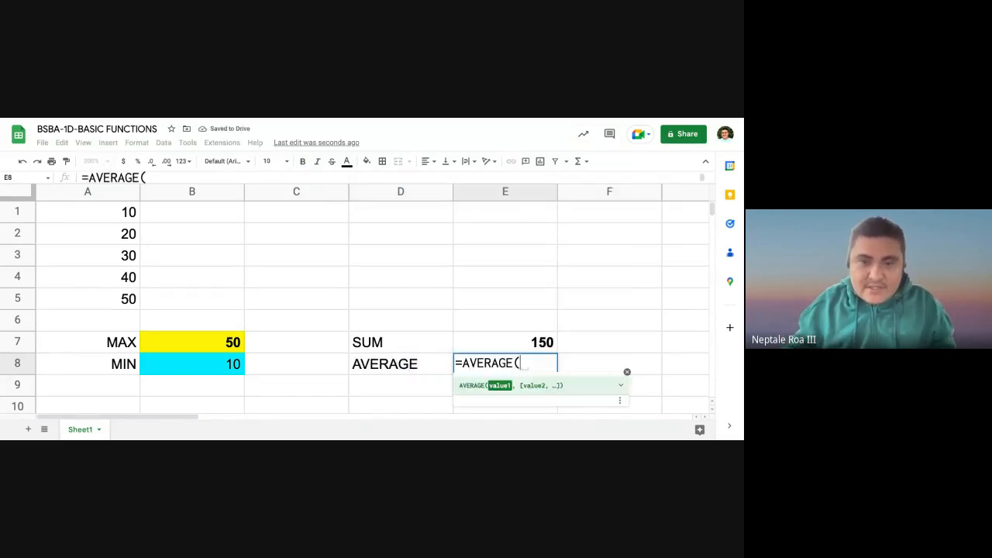
click(136, 217)
key(ctrl+shift+Down)
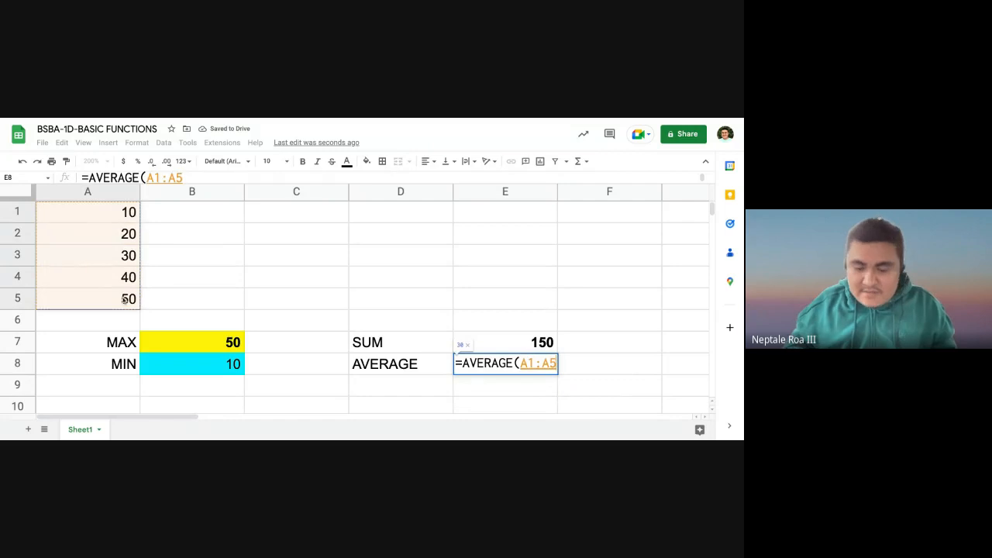
key(Return)
key(Left)
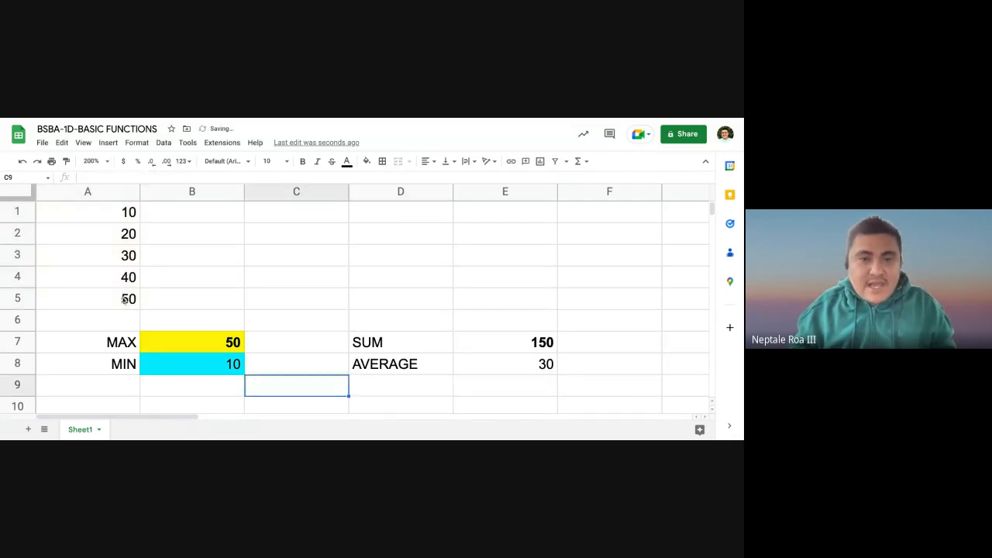
key(Left)
key(Right)
key(Up)
key(Up)
key(Up)
key(Up)
key(Up)
key(Up)
key(Up)
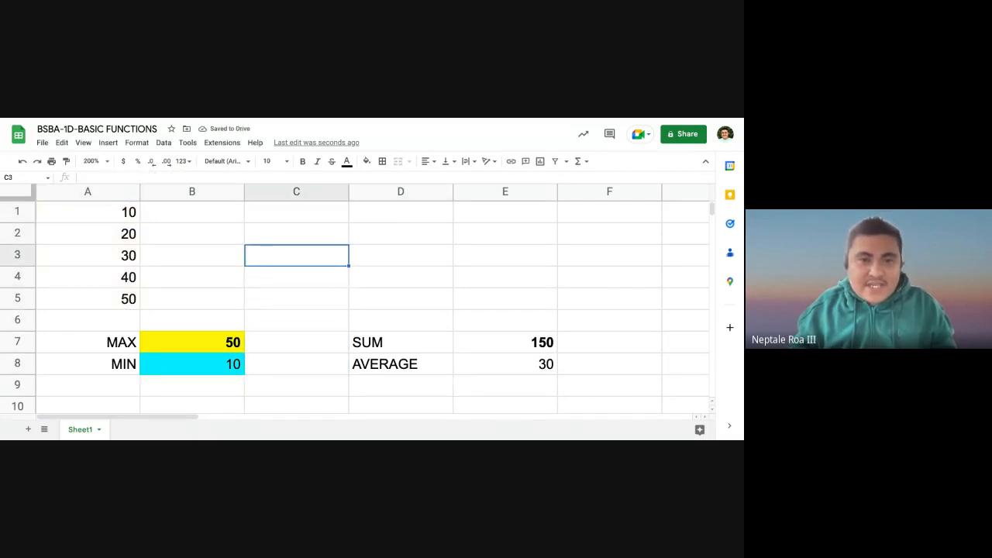
key(Left)
key(Right)
key(Up)
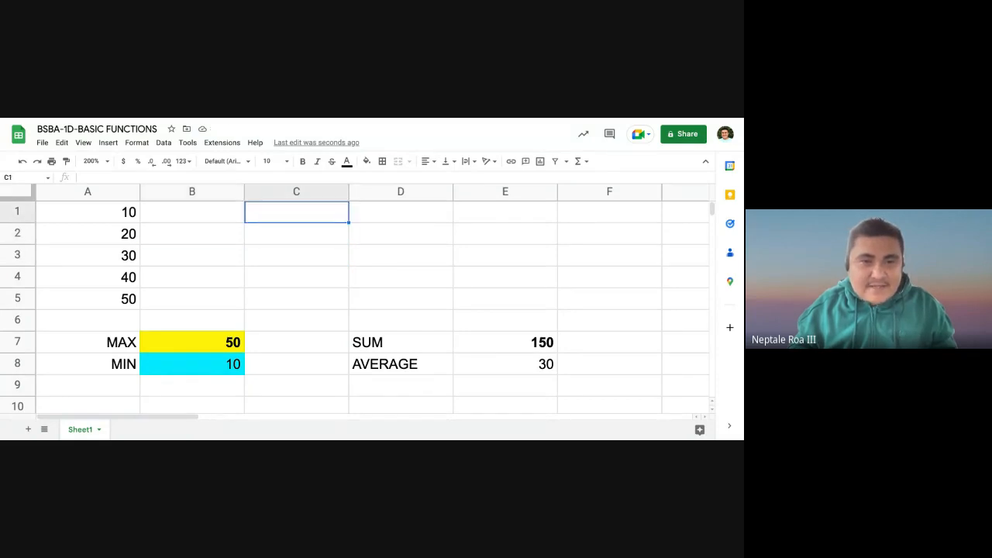
key(Right)
key(Left)
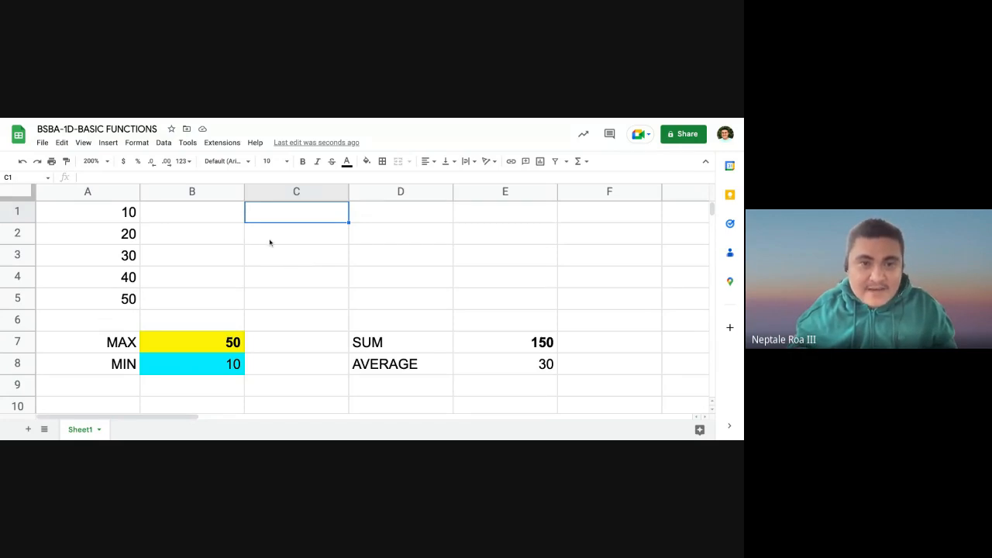
List the comparison operators >, <, >= and <= in cells B1 to B4, one per cell
key(Left)
key(Right)
key(Left)
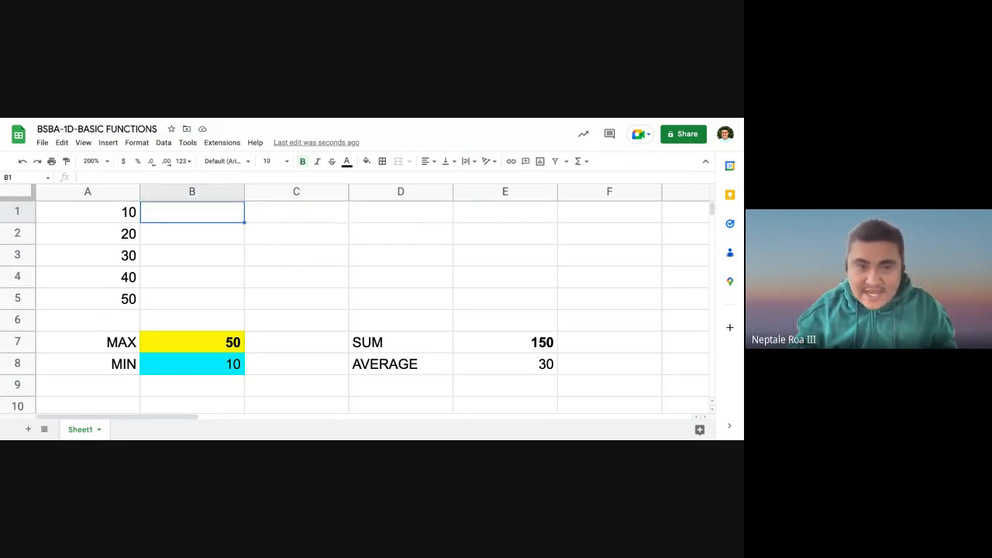
text(>)
key(Return)
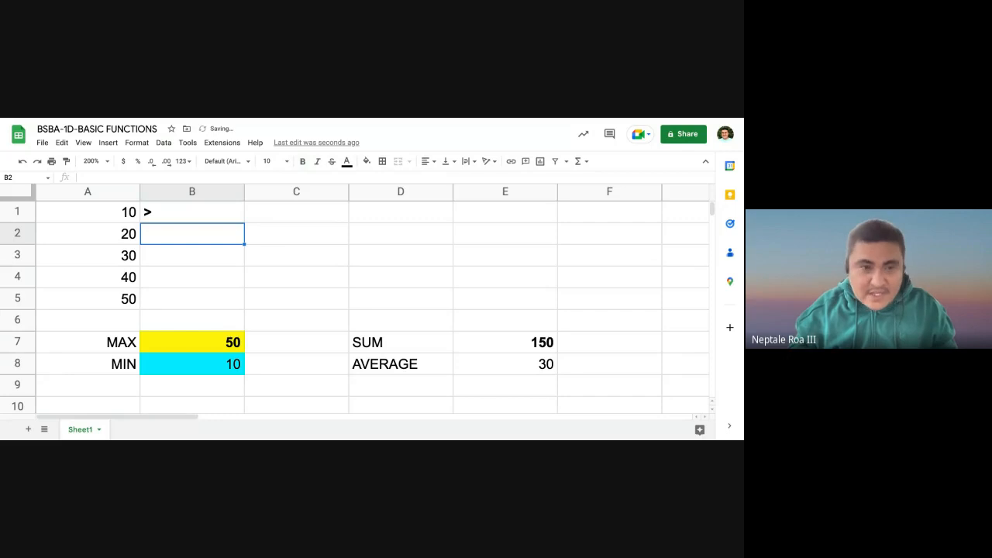
text(<)
key(Return)
text(>=)
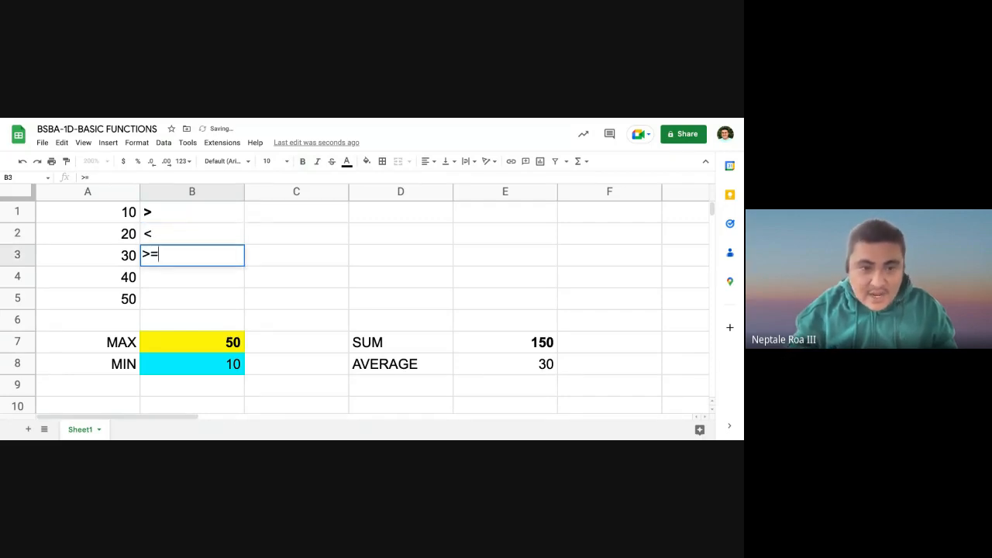
key(Return)
text(<=)
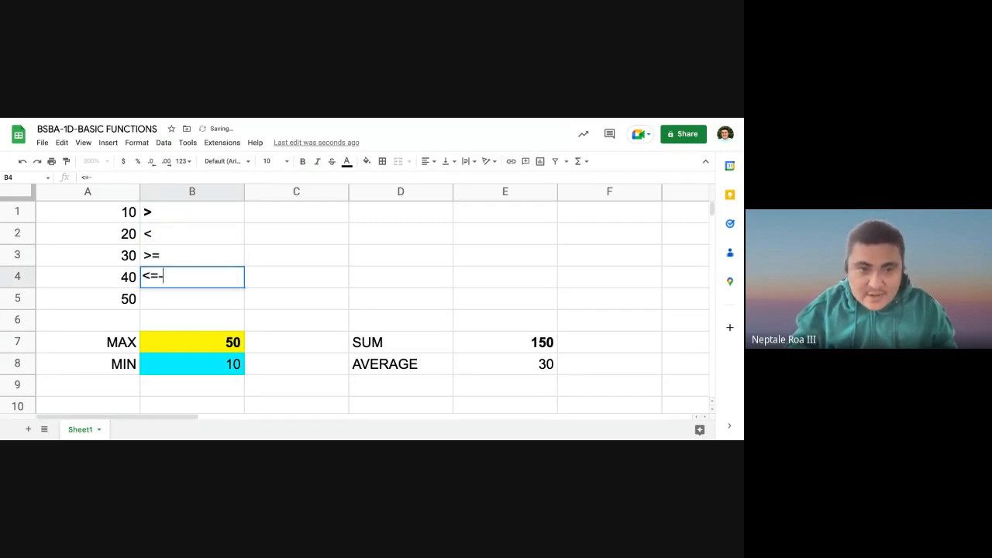
key(Return)
Try to enter a bare equals sign in cell B5 as the equality operator
text(==)
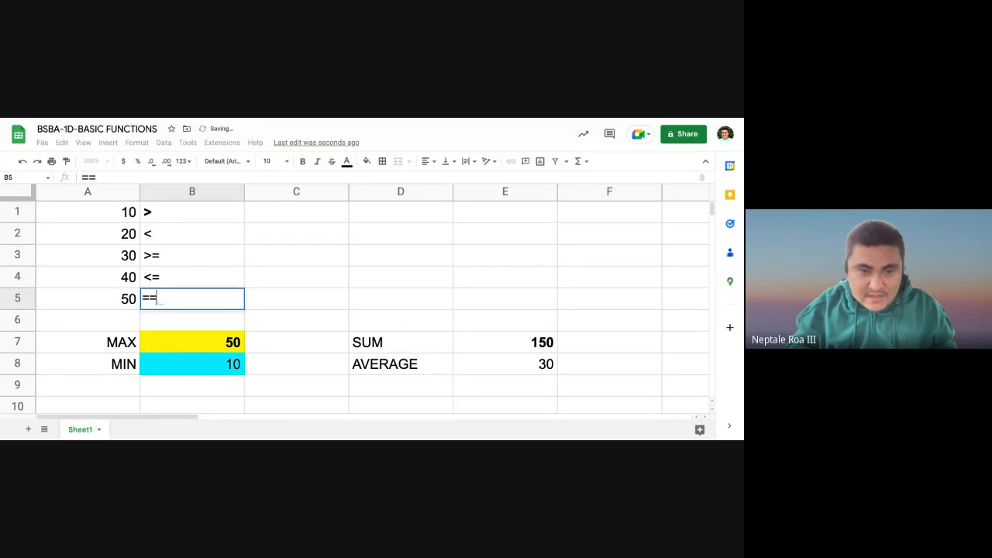
key(BackSpace)
key(Return)
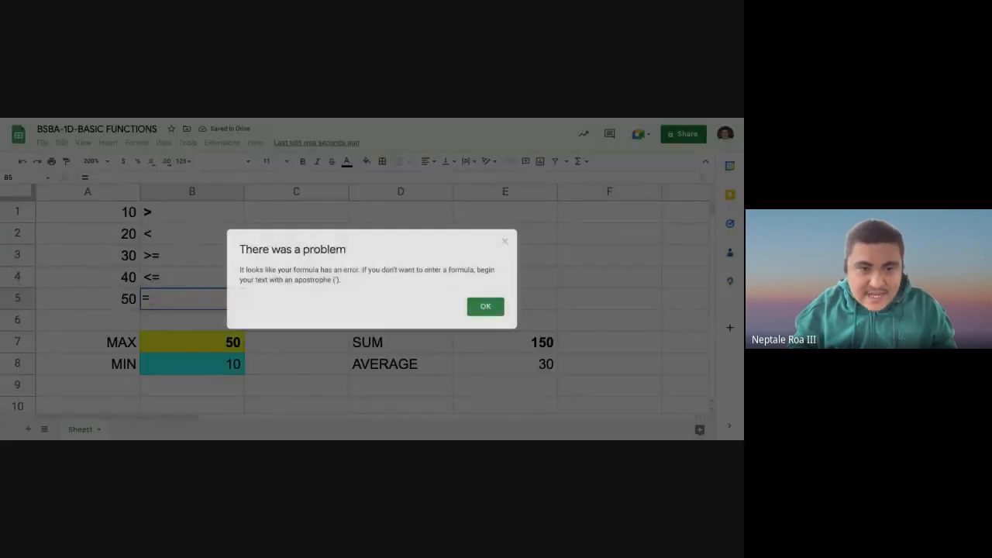
click(505, 241)
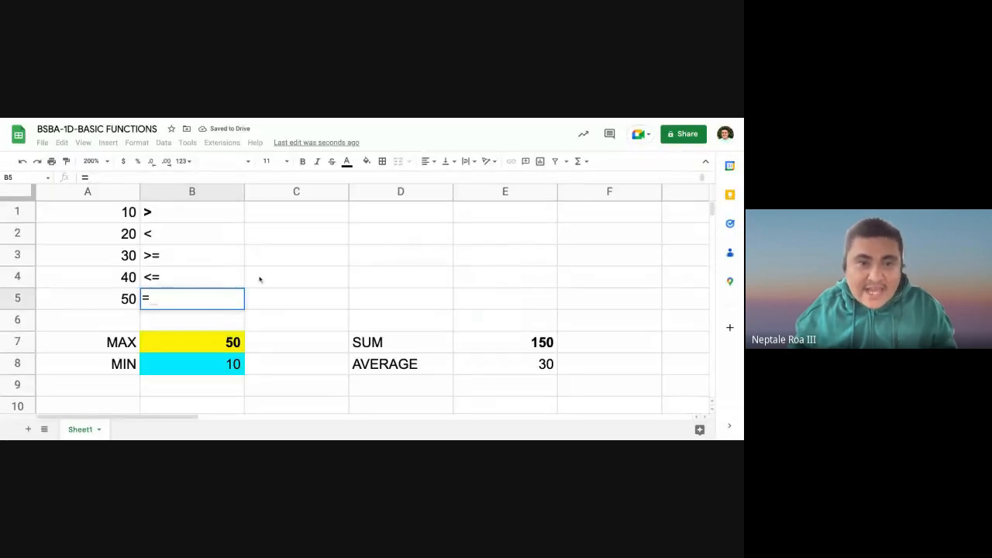
key(BackSpace)
Enter the equals sign in double quotes in cell B5 and the not-equal operators <> / != in cell B6
text("=")
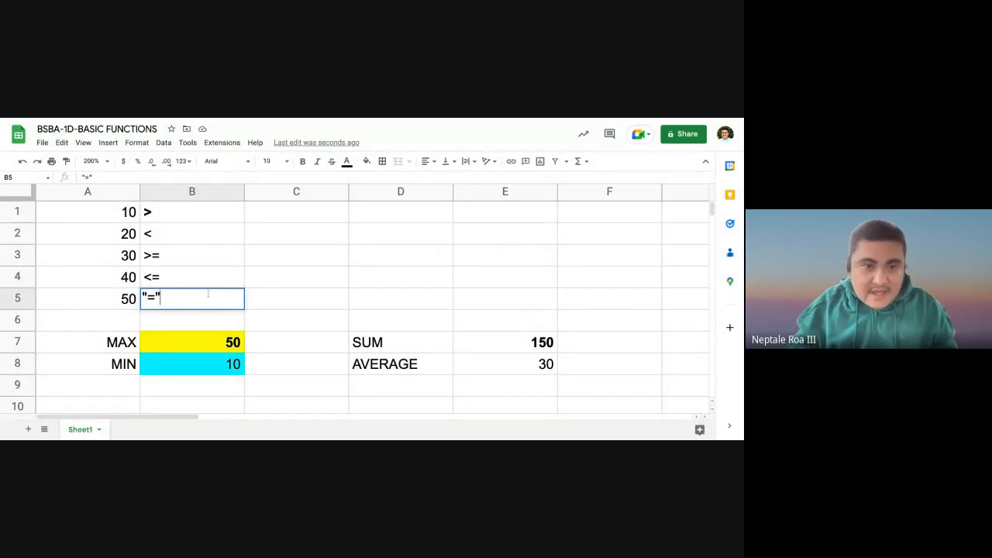
key(Return)
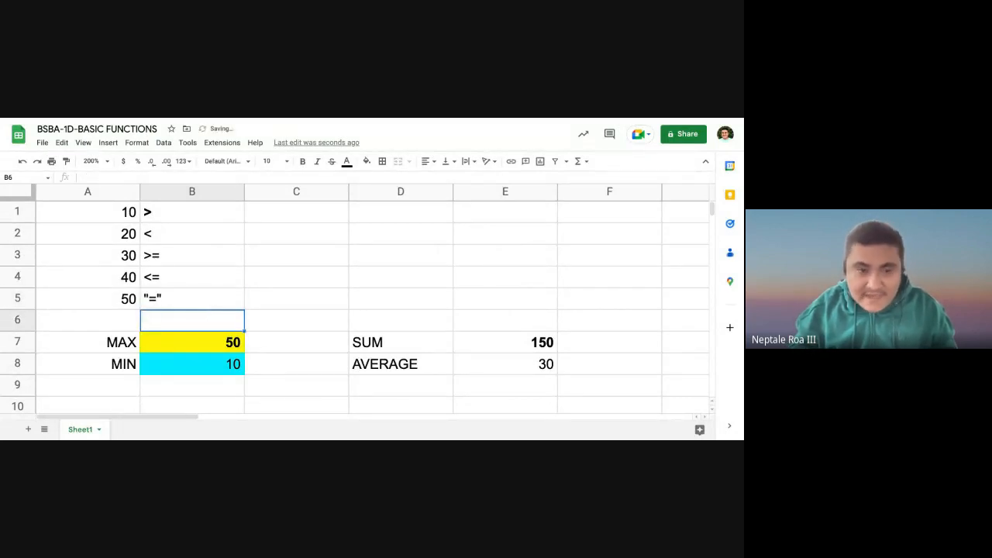
text(<>)
key(BackSpace)
key(BackSpace)
text(<>)
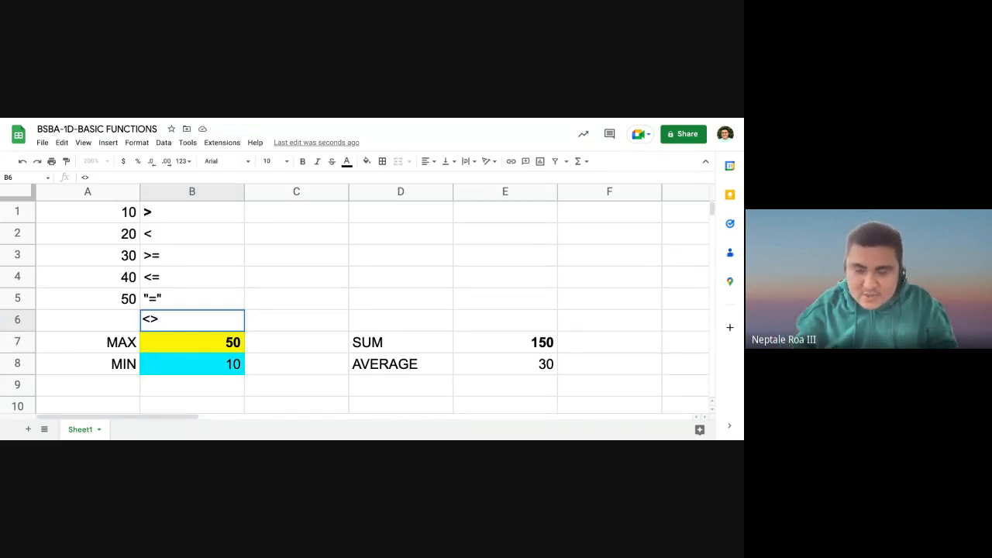
text( / !=)
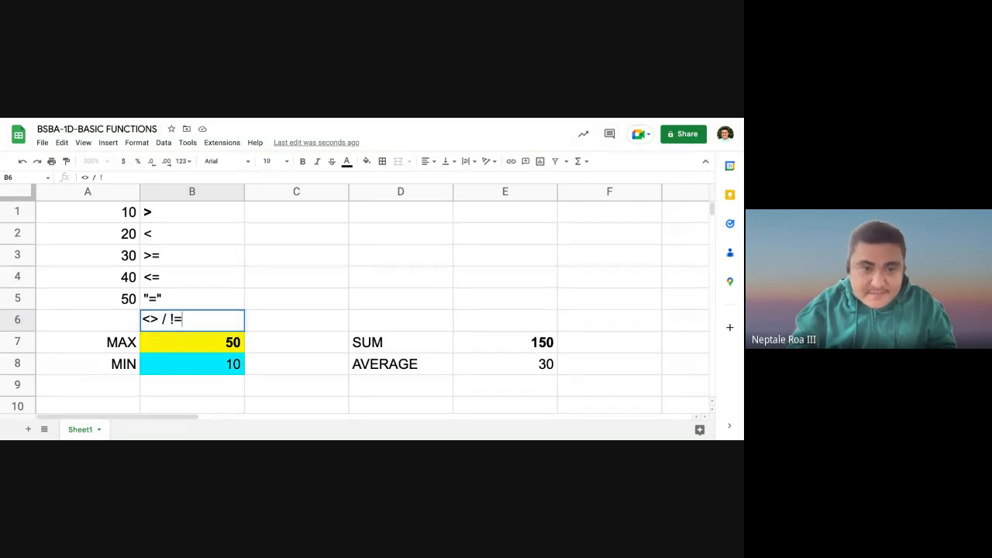
key(Return)
Try to start an IF expression in cell C1 with IF( and no equals sign, then reference cell A1
key(Up)
key(Up)
key(Up)
key(Up)
key(Up)
key(Up)
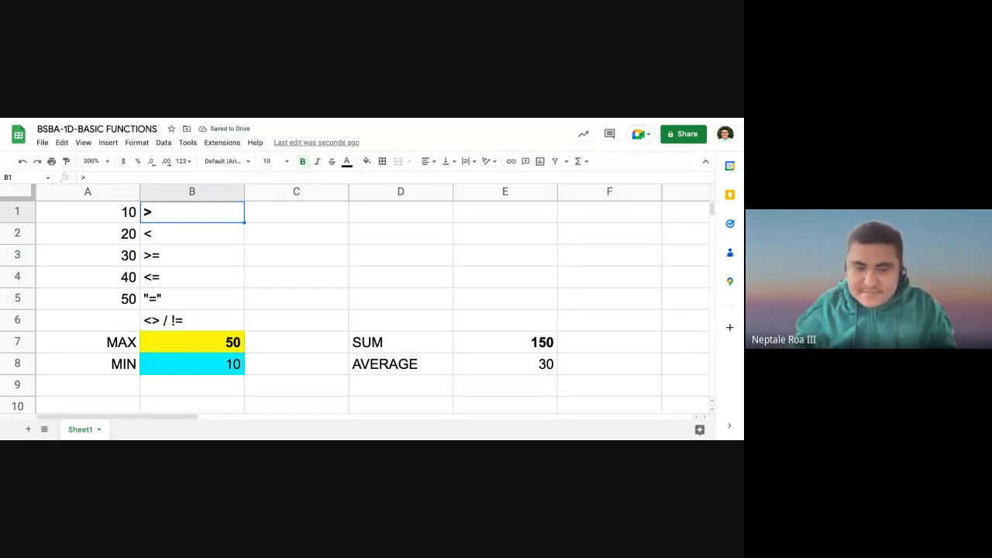
key(Right)
key(Left)
key(Right)
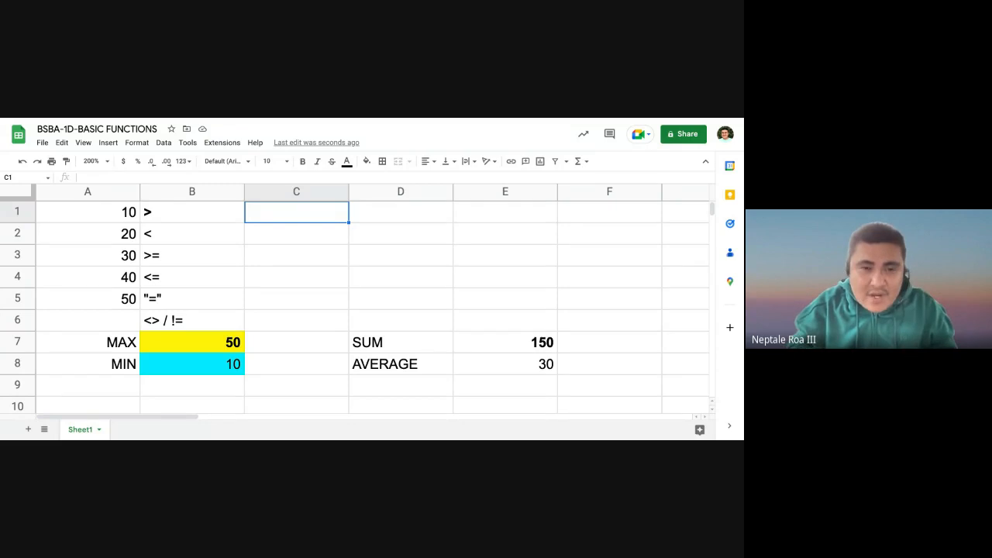
text(IF)
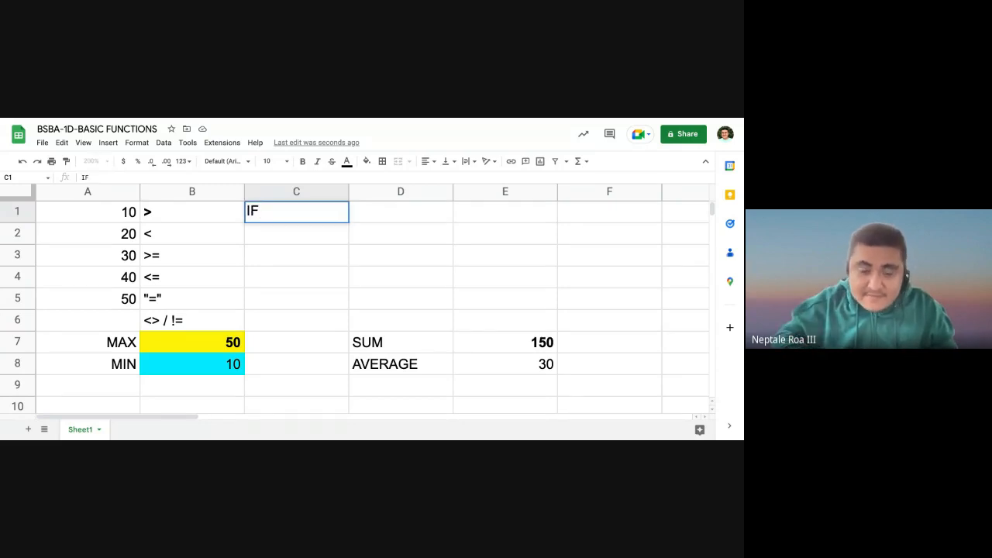
text(()
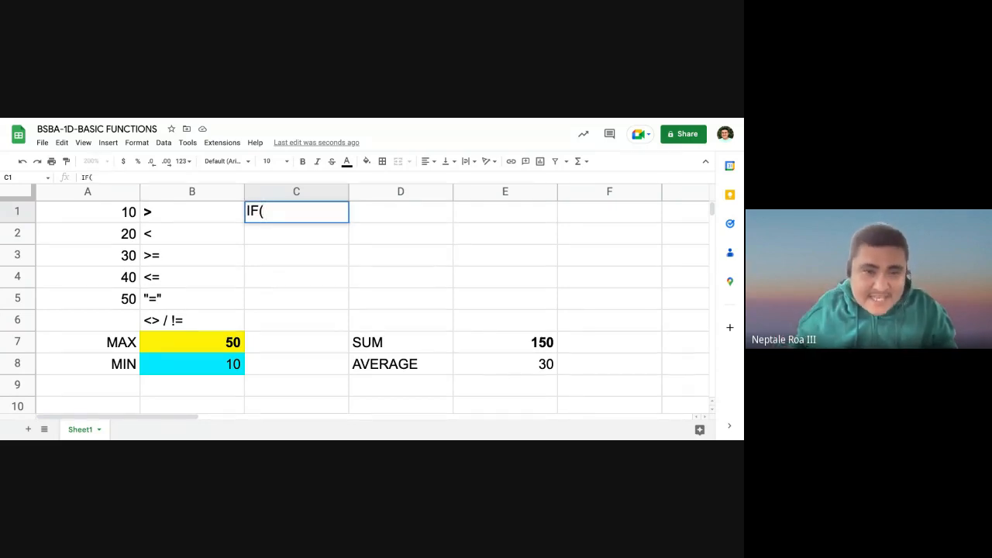
click(121, 210)
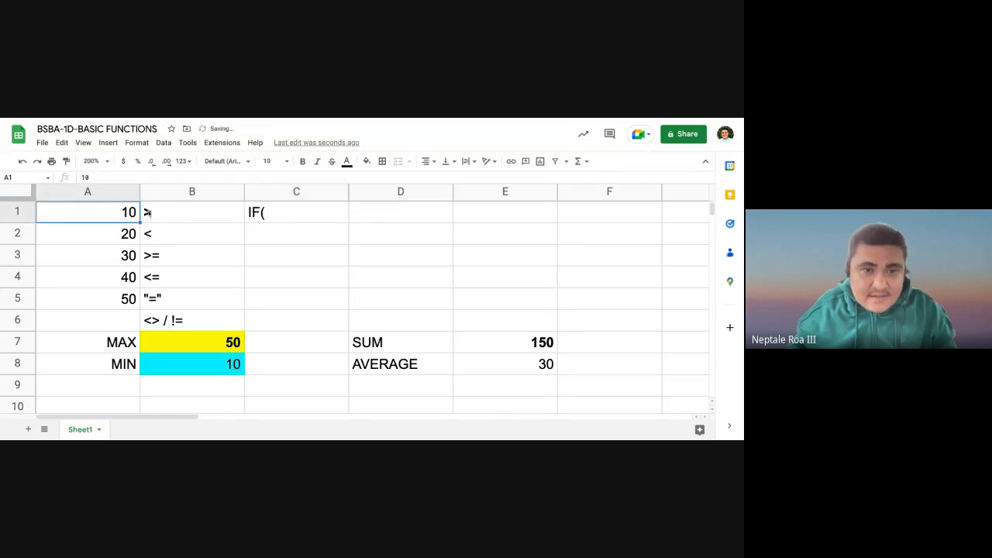
click(278, 217)
double_click(273, 216)
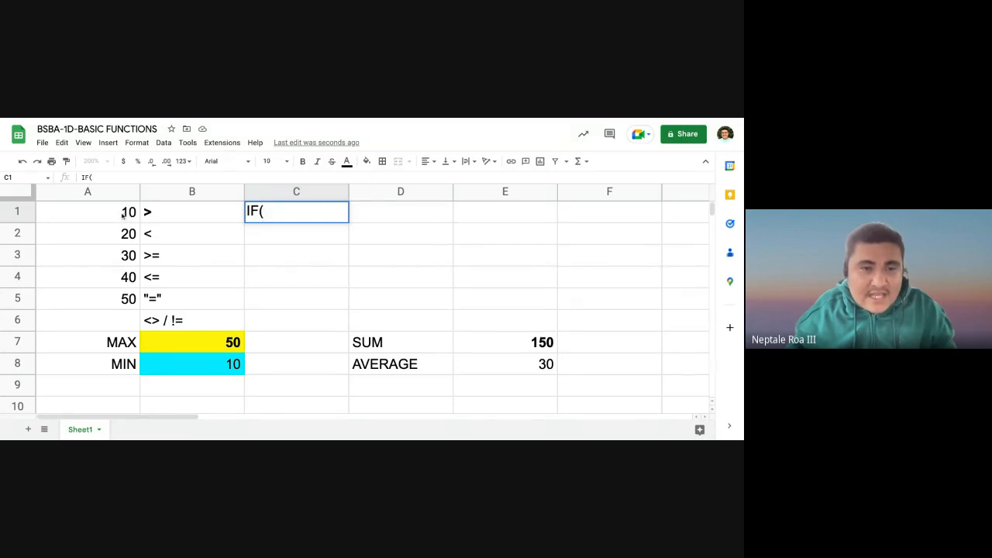
click(121, 215)
click(276, 217)
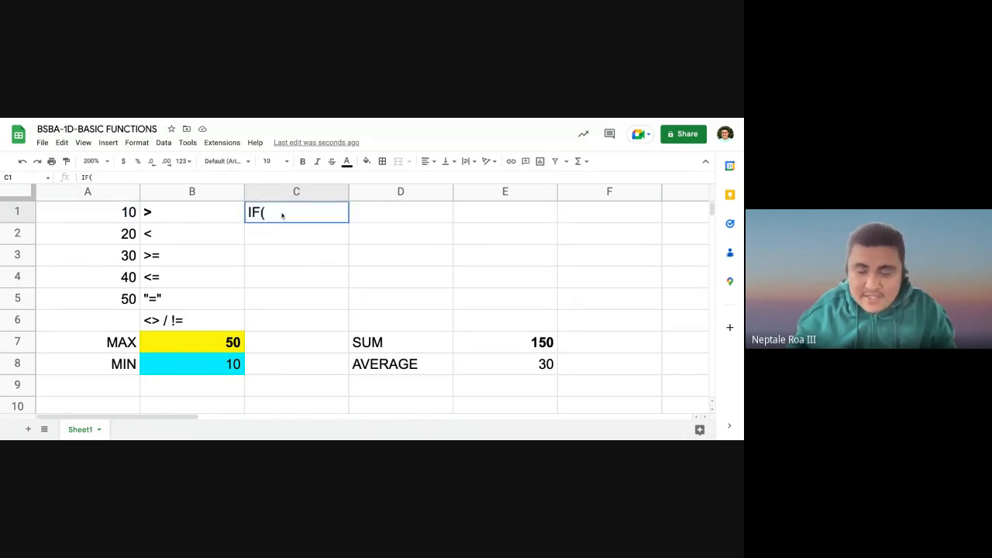
Replace the text in cell C1 with the start of an IF formula that tests whether B7>30
double_click(276, 217)
key(BackSpace)
key(BackSpace)
key(BackSpace)
text(=IF()
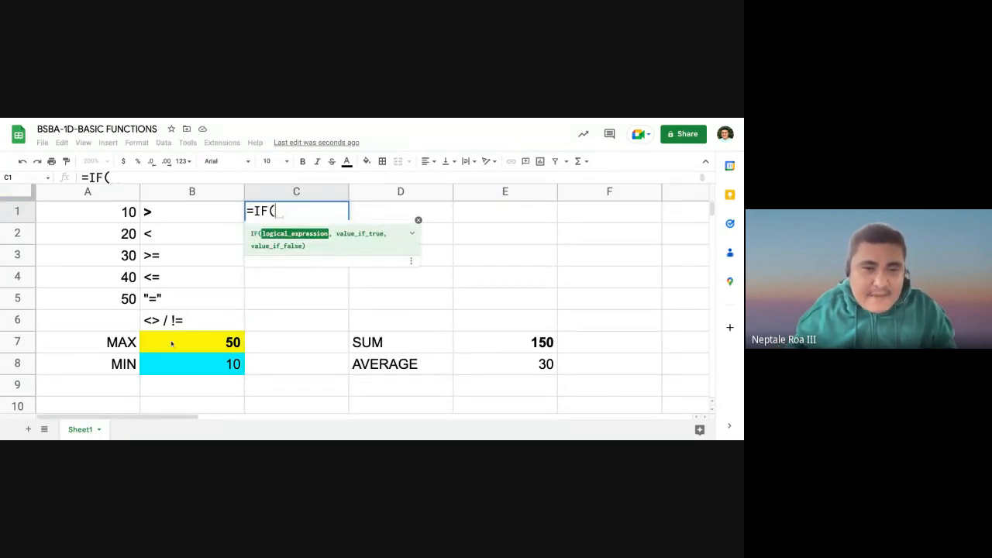
click(204, 343)
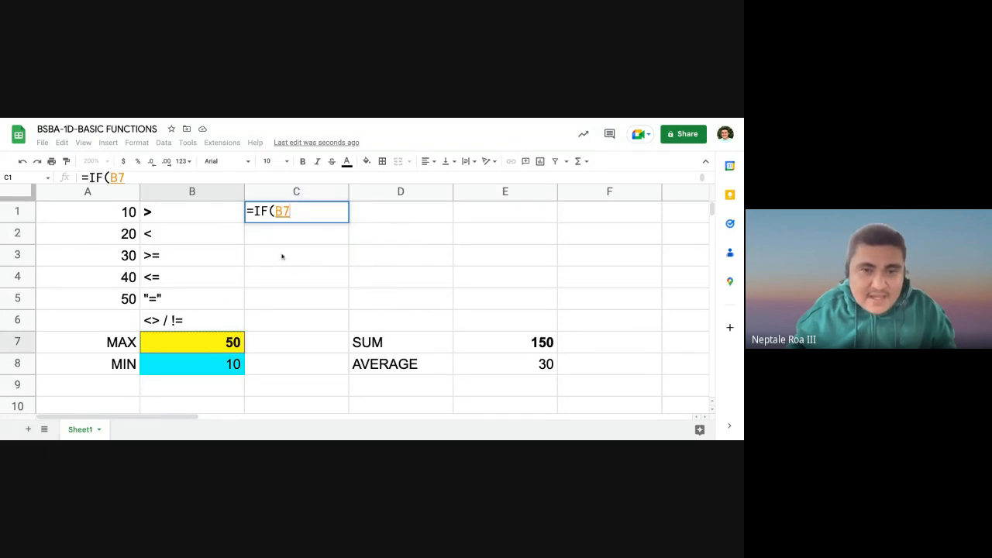
text(>)
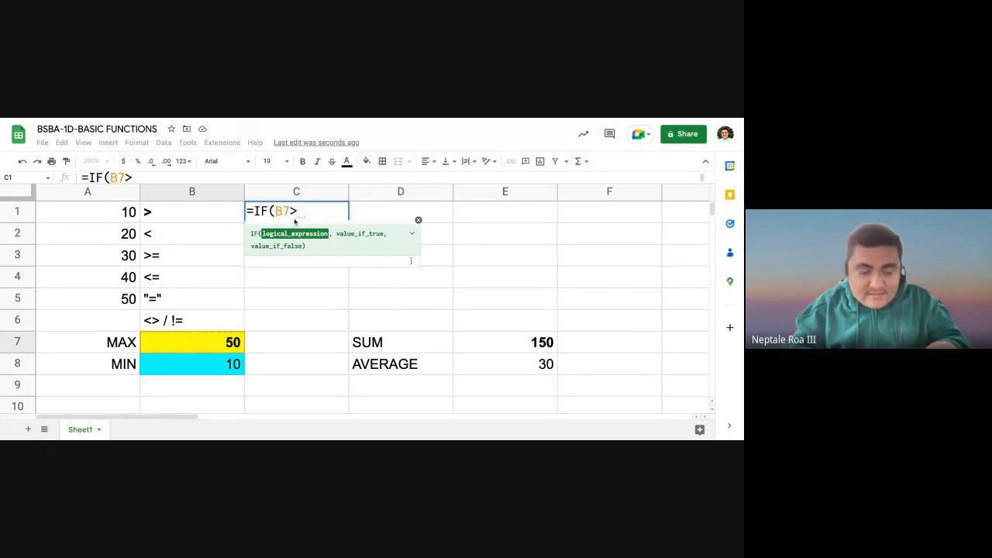
text(30)
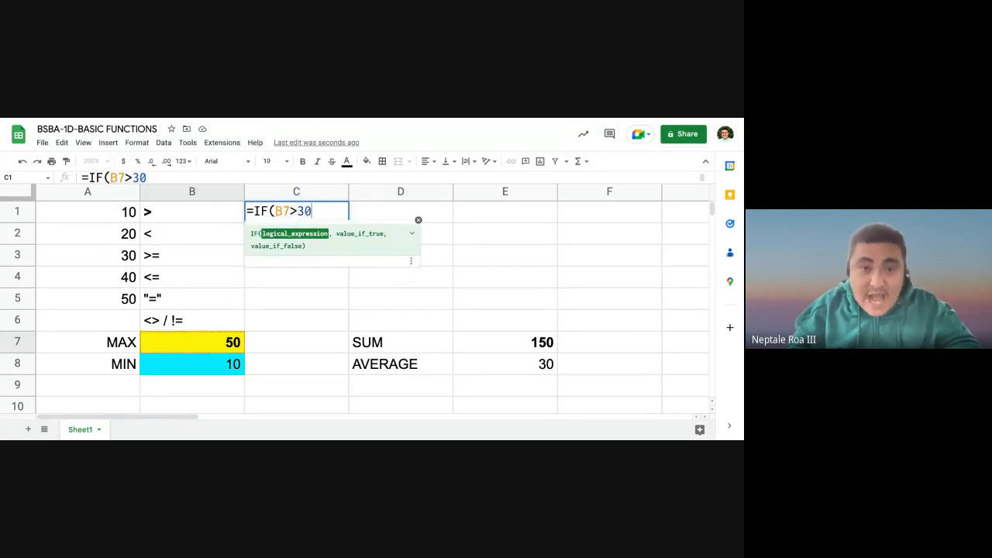
Complete the IF formula in C1 with "ok" as the true value and "not ok" as the false value
text(,")
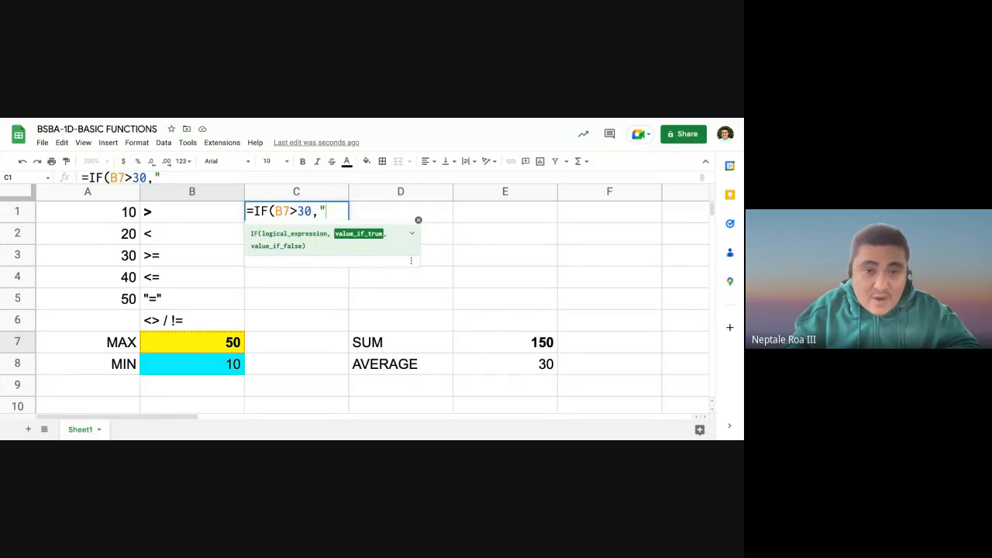
text(ok")
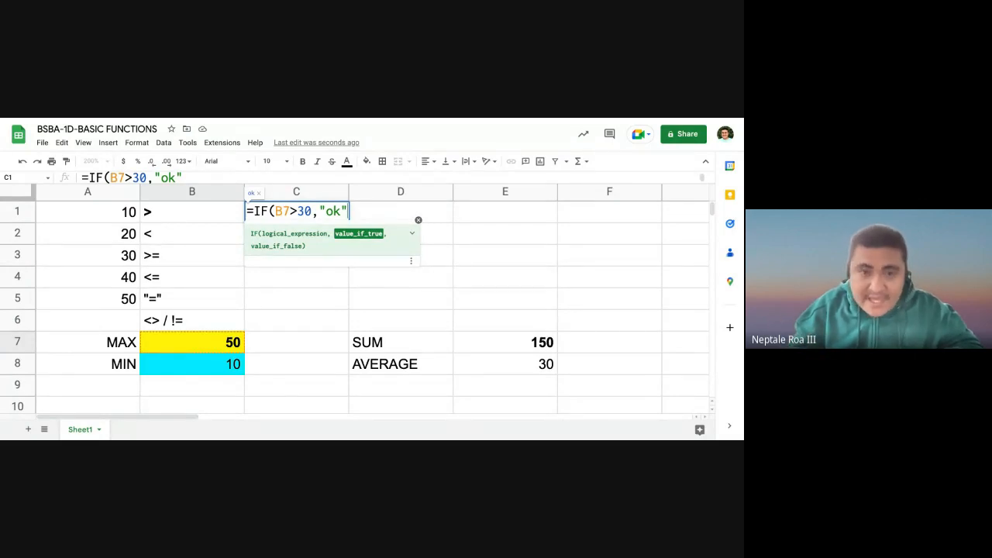
text(, )
text("not o)
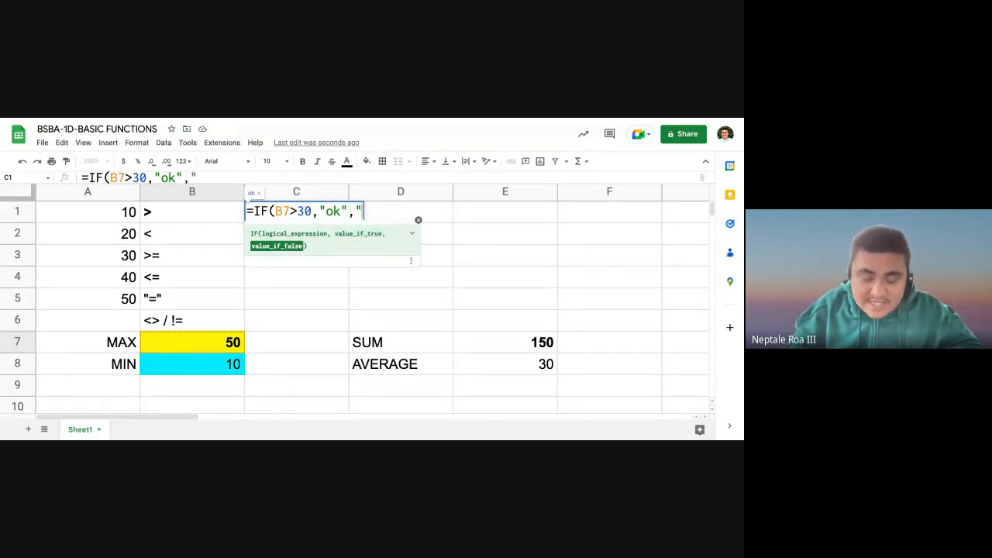
text(k")
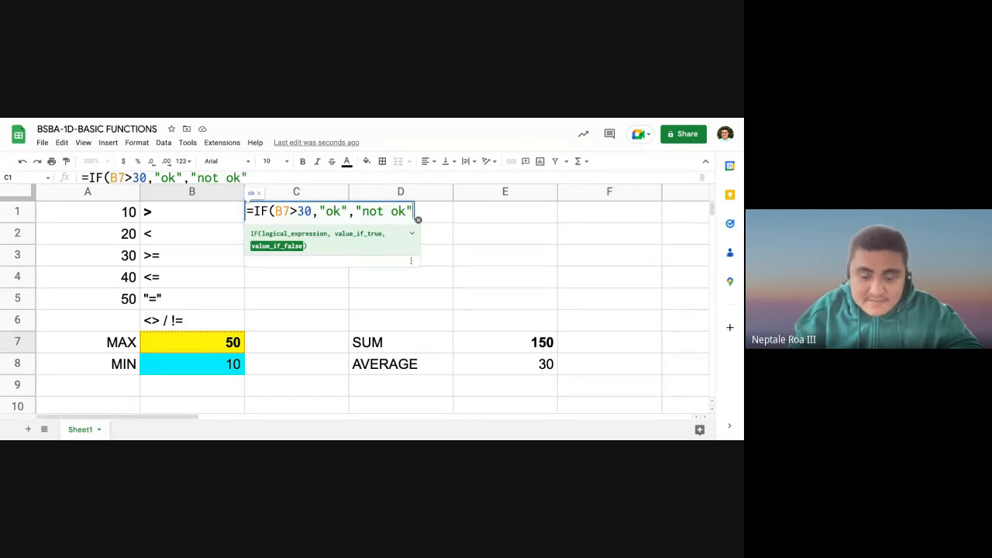
text())
key(Return)
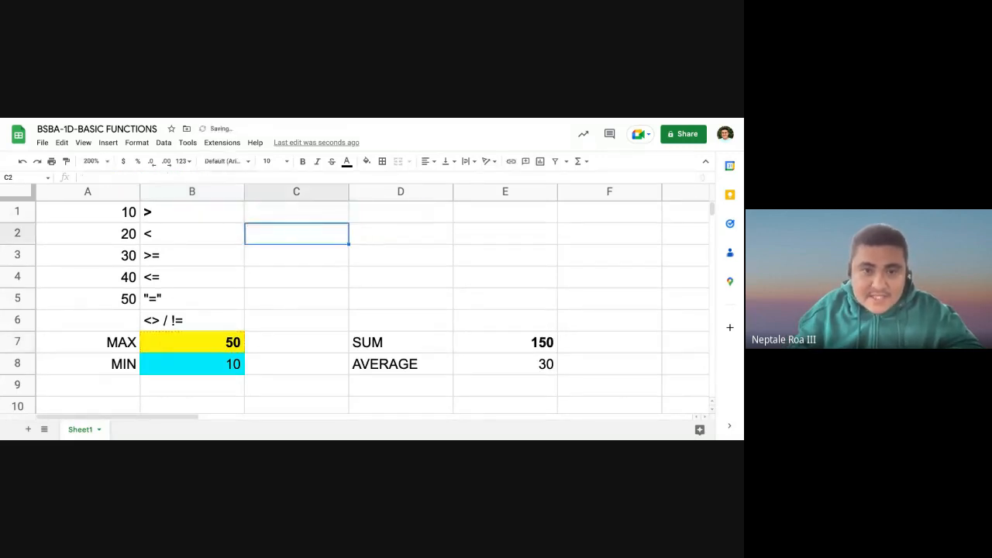
click(289, 211)
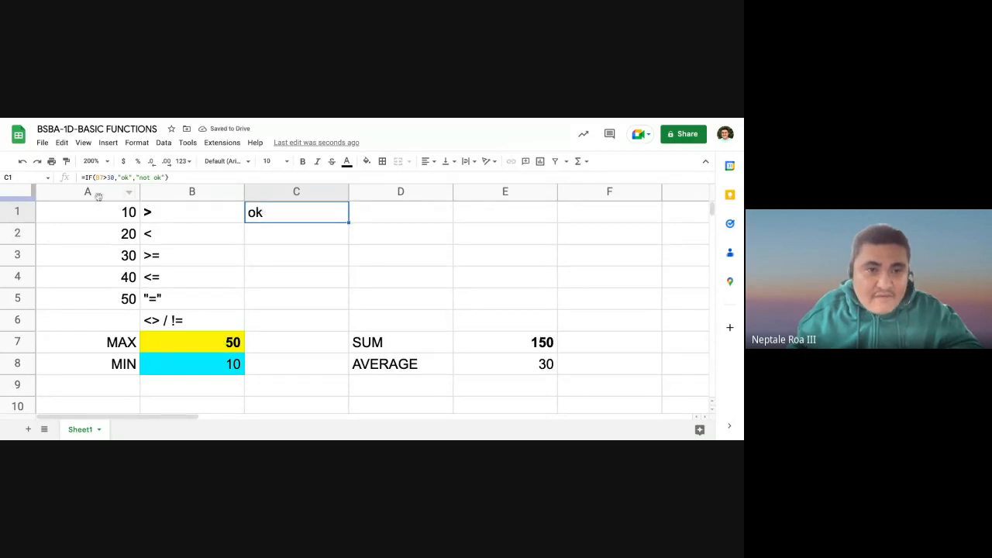
Replace the MAX formula in cell B7 with the number 30
click(204, 351)
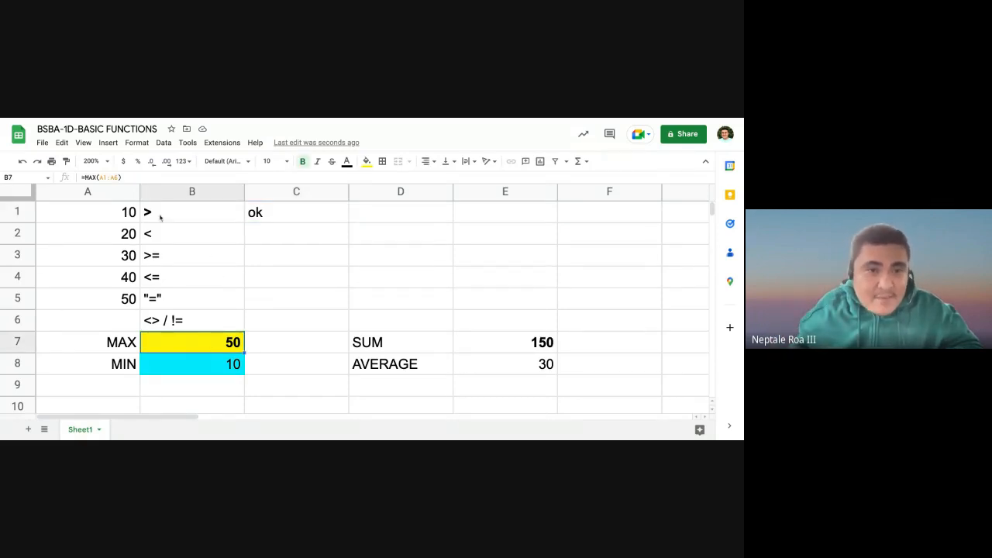
key(ctrl+z)
key(ctrl+z)
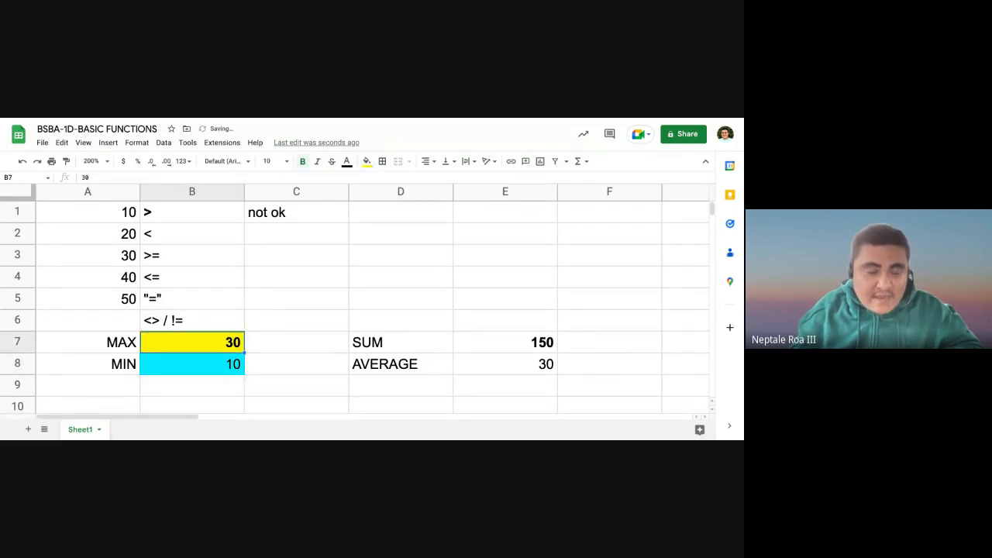
click(192, 342)
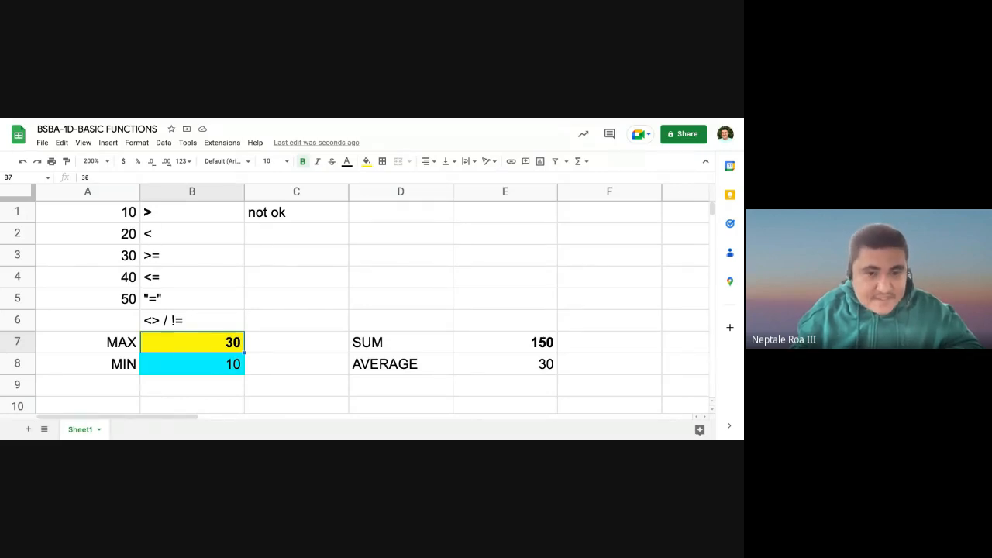
Copy the IF formula from cell C1 into cell C2
key(Right)
key(Up)
key(Up)
key(Up)
key(Down)
key(Down)
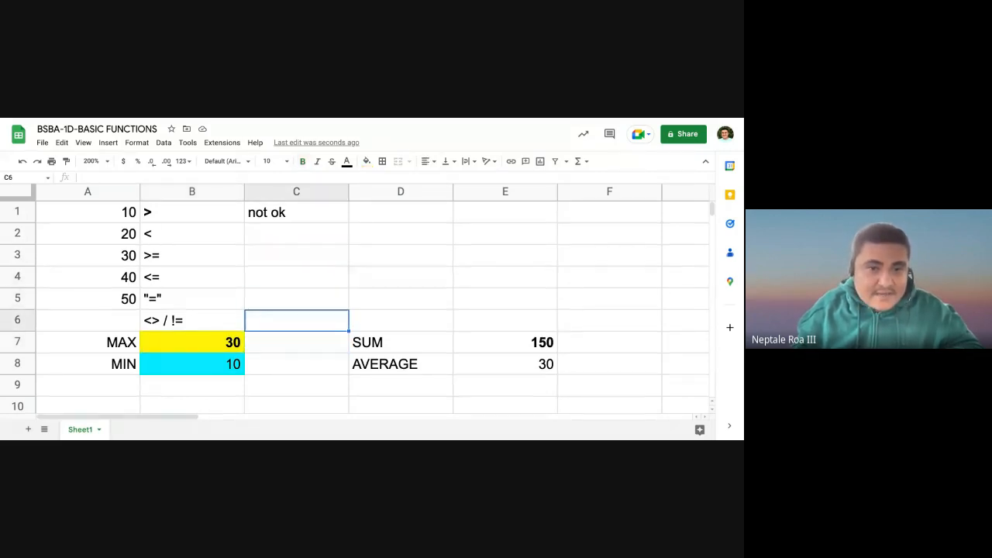
click(250, 235)
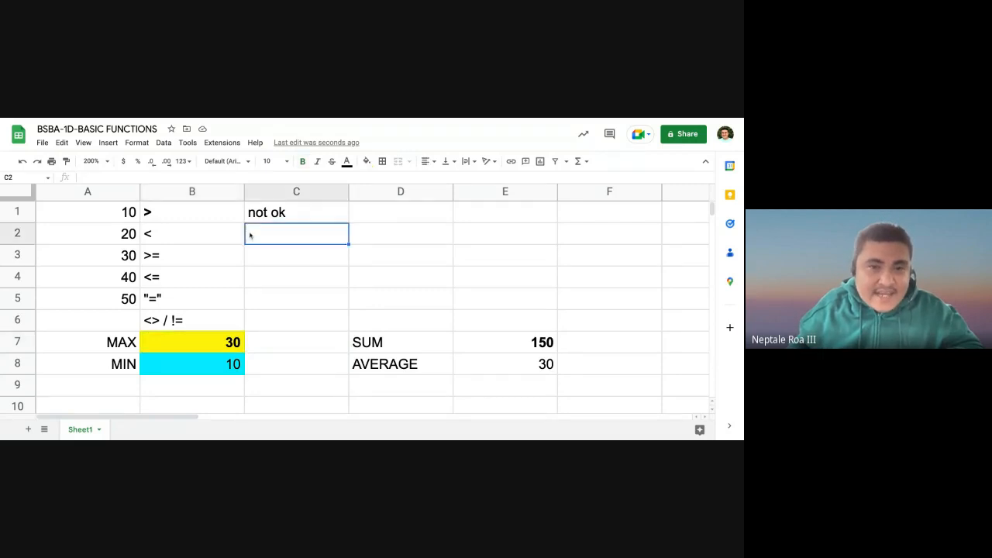
click(272, 209)
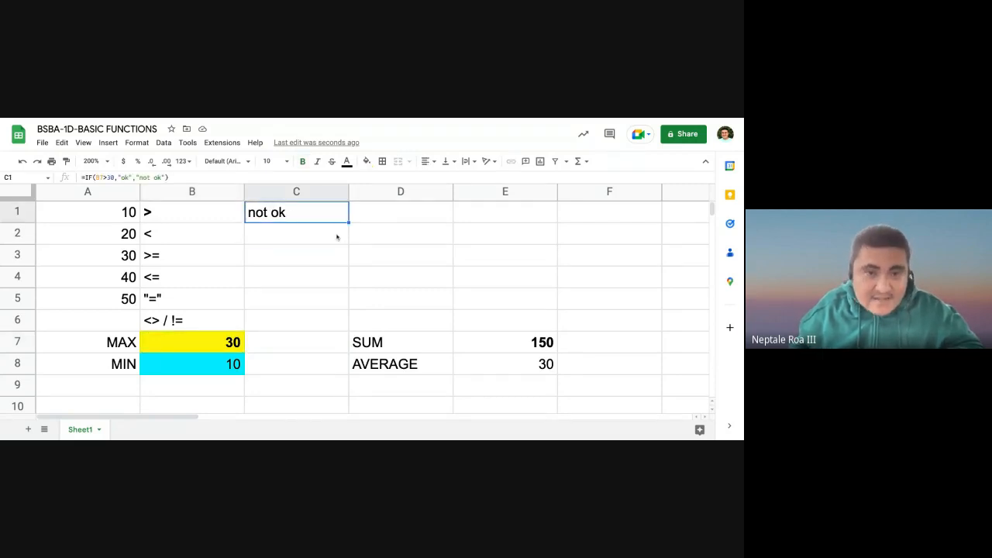
key(ctrl+c)
click(291, 237)
key(ctrl+v)
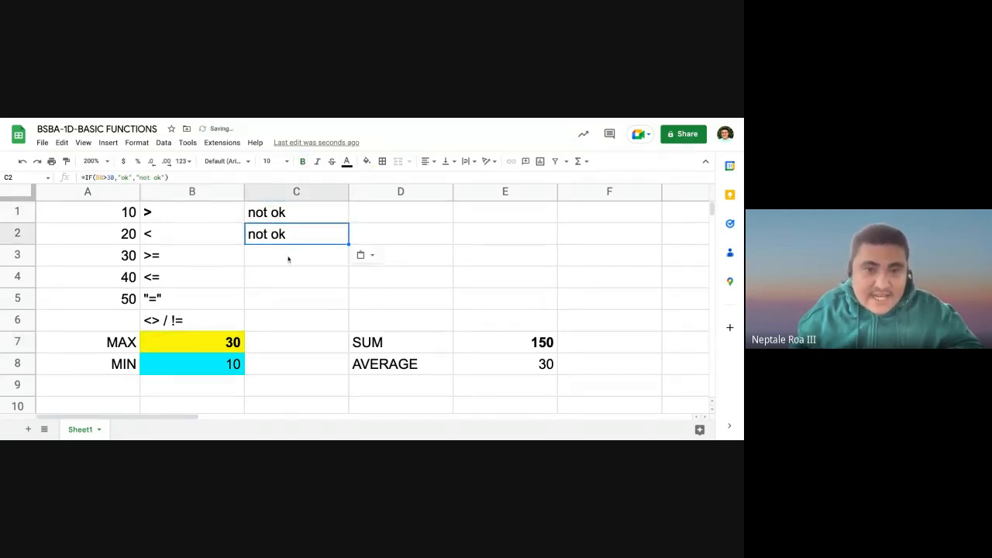
Edit the formula in cell C2 to =IF(B7<30,"ok","not ok")
key(F2)
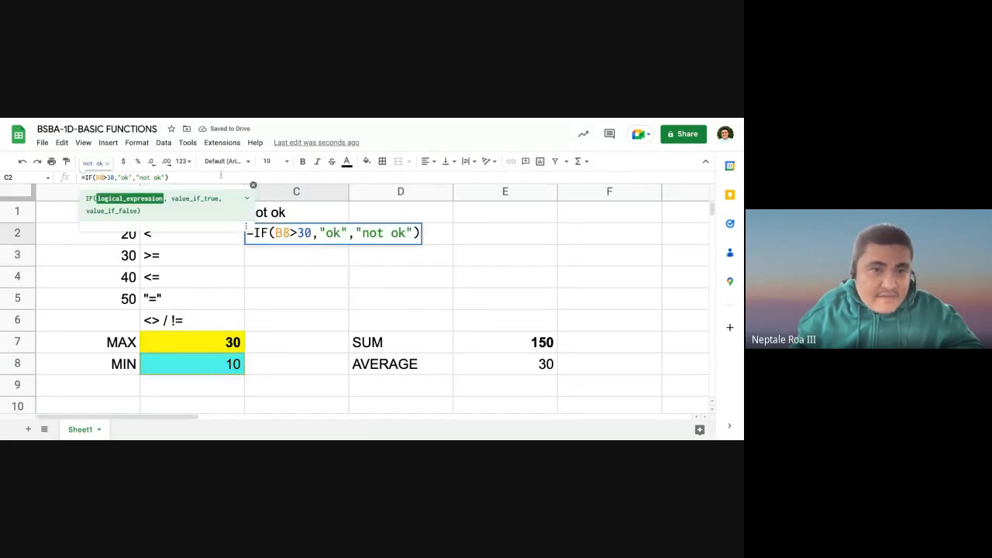
click(106, 177)
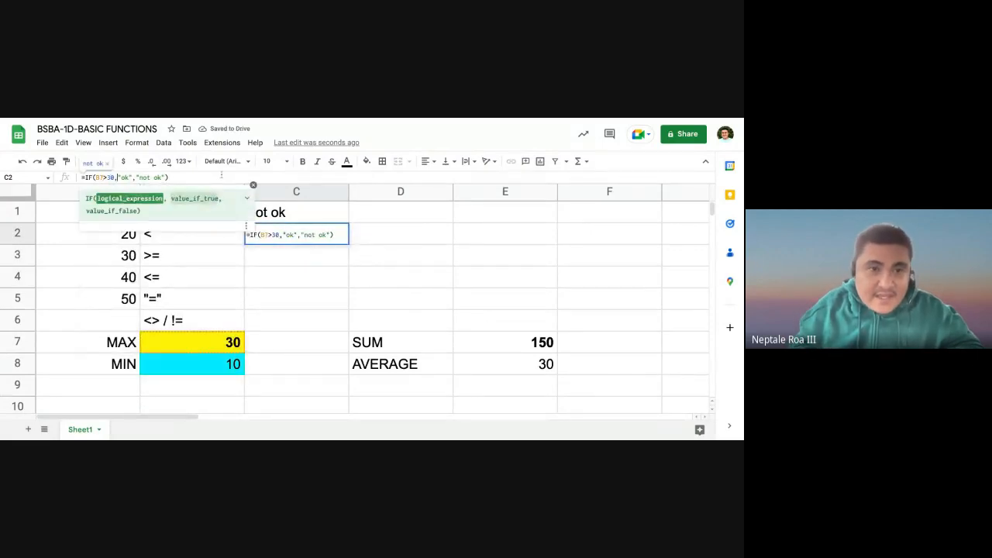
key(BackSpace)
text(<)
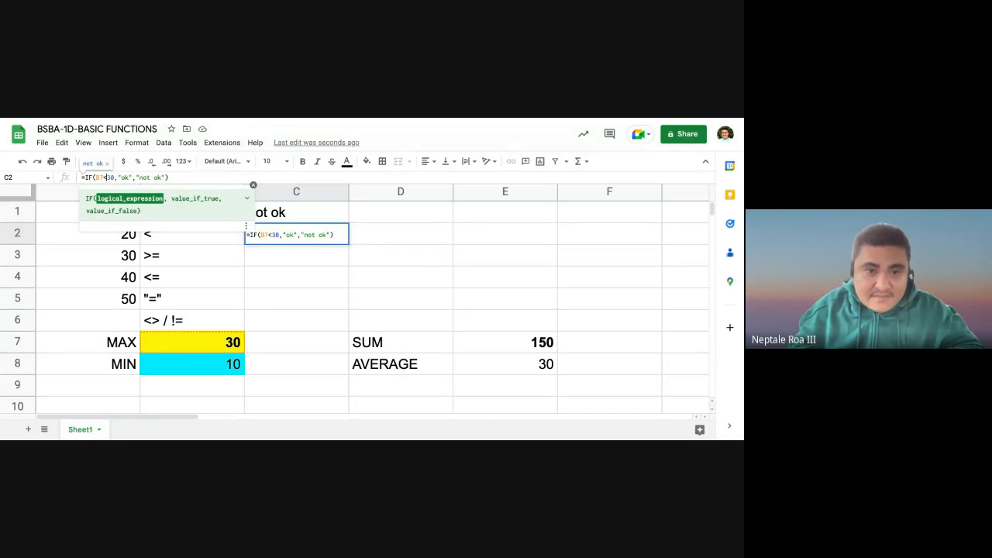
key(Return)
click(294, 237)
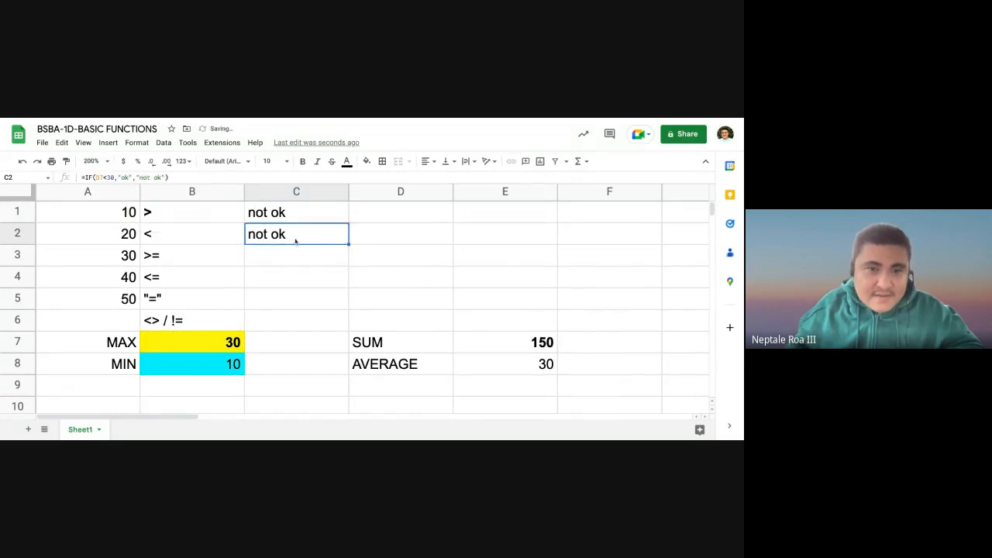
Set the MAX value in cell B7 to 20 to test the less-than condition
click(274, 261)
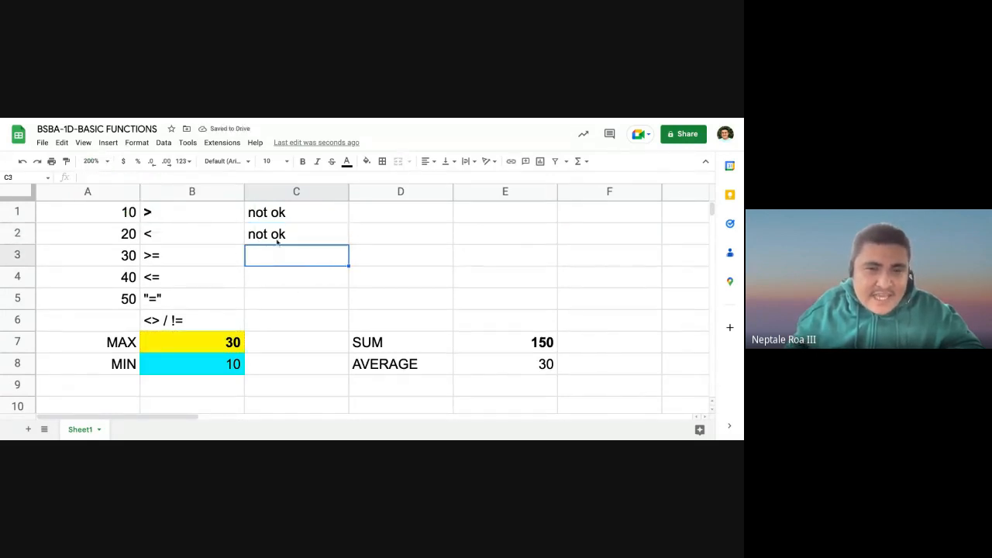
click(278, 241)
click(227, 340)
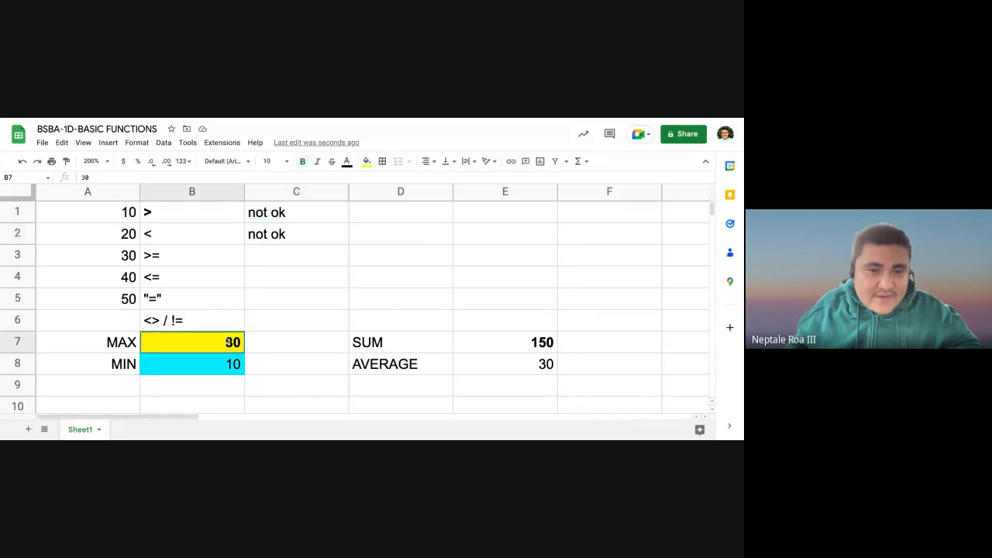
text(20)
key(Return)
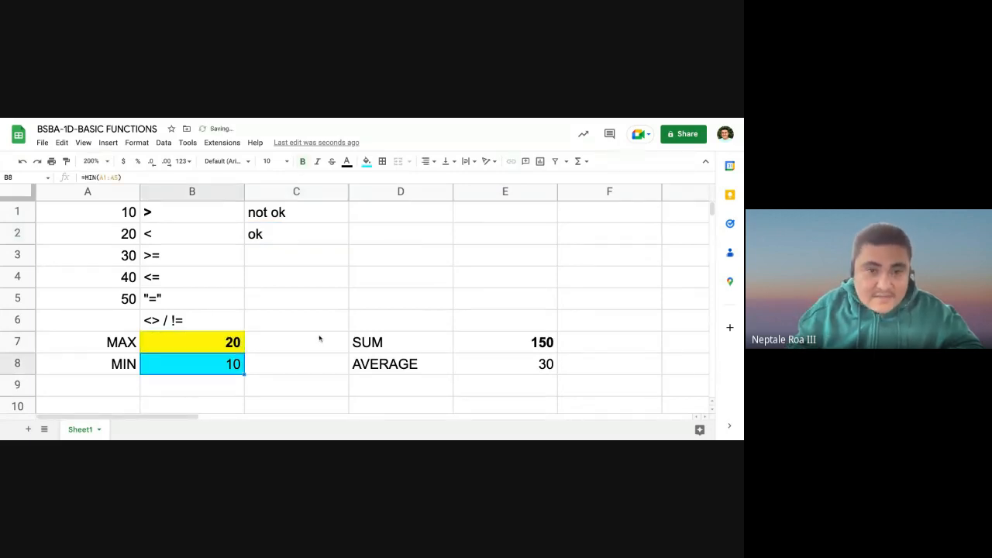
Clear the IF formula from cell C2
key(Right)
key(Up)
key(Up)
key(Up)
key(Up)
key(Up)
key(Up)
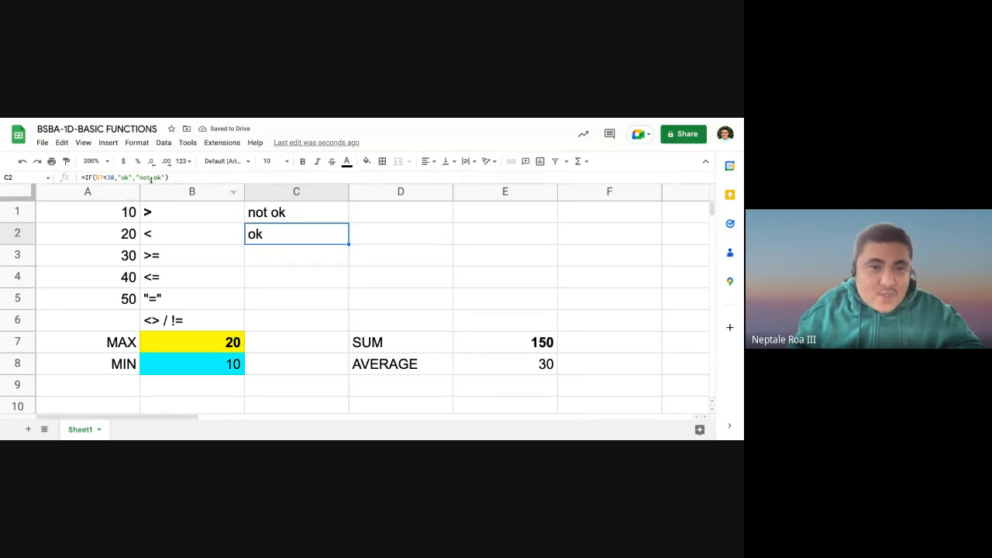
key(Delete)
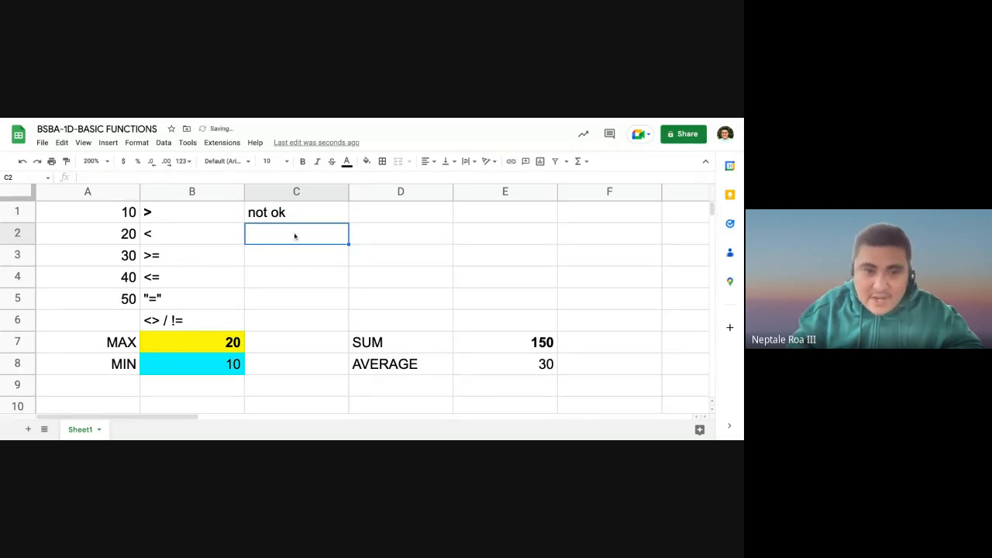
Enter the formula =if(B8<50,"TRUE","FALSE") in cell C2 to test the MIN value with the less-than operator
text(=id)
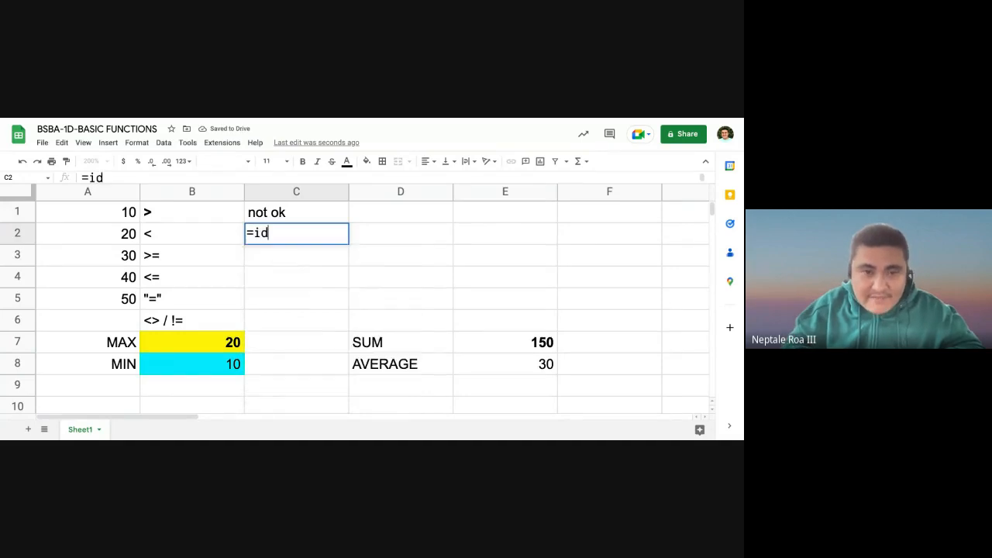
key(BackSpace)
text(f)
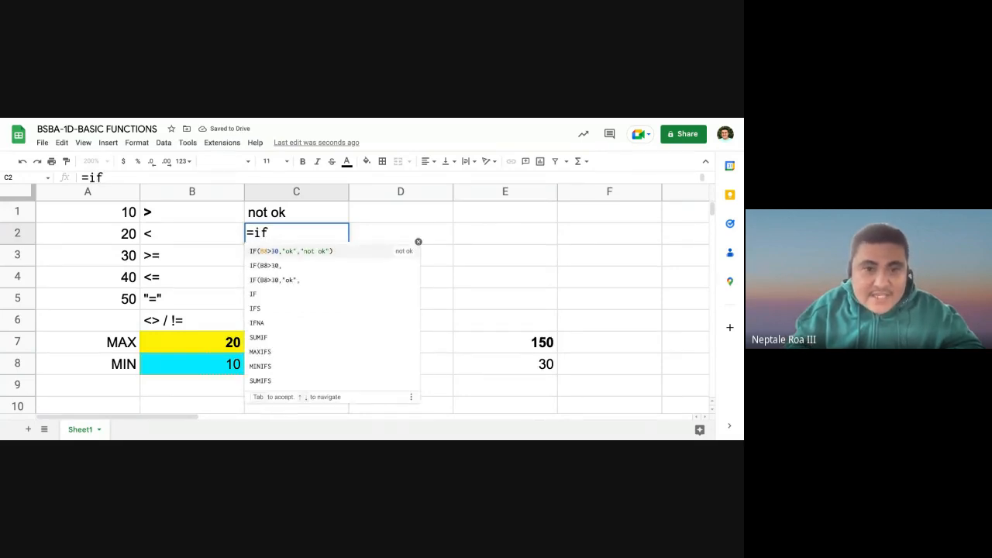
text((<3)
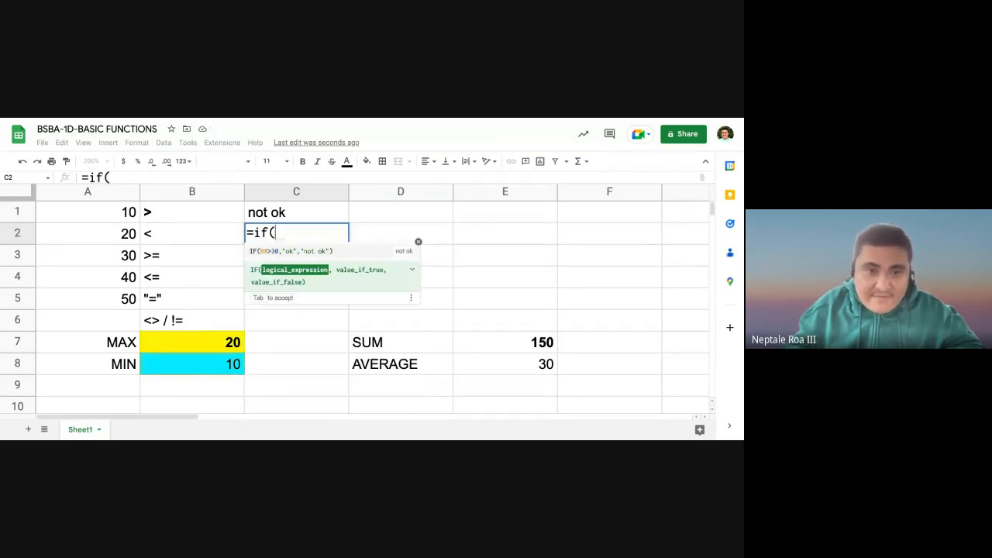
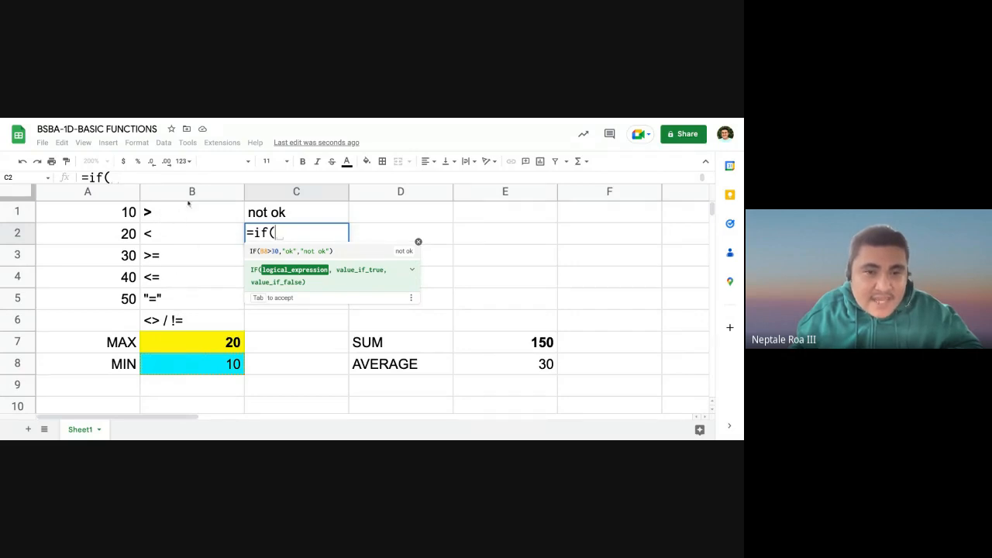
text(<3)
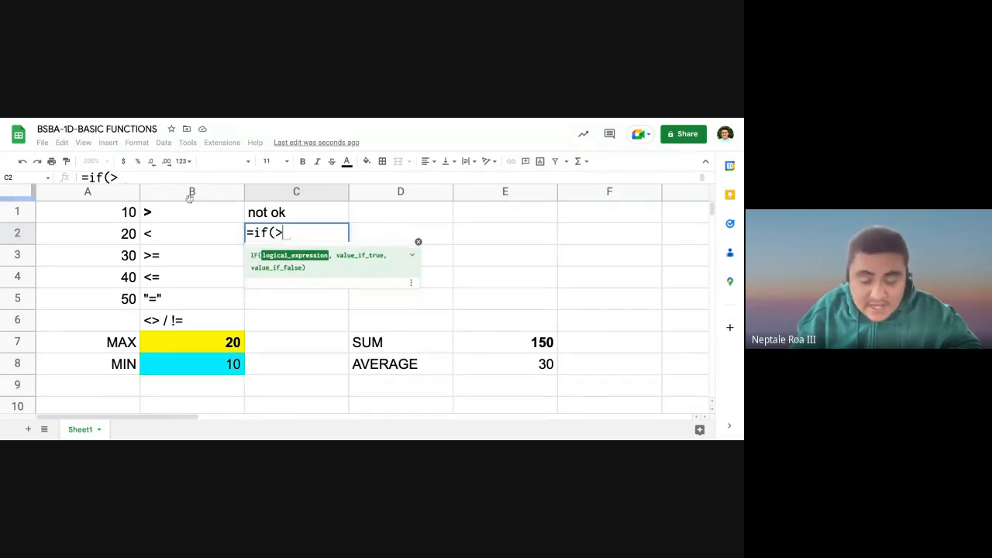
key(BackSpace)
key(BackSpace)
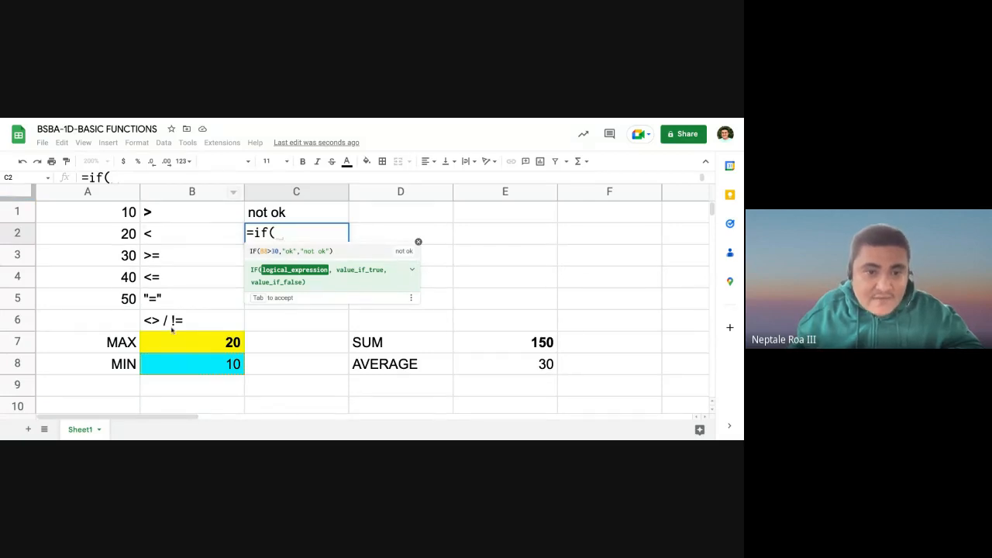
click(192, 367)
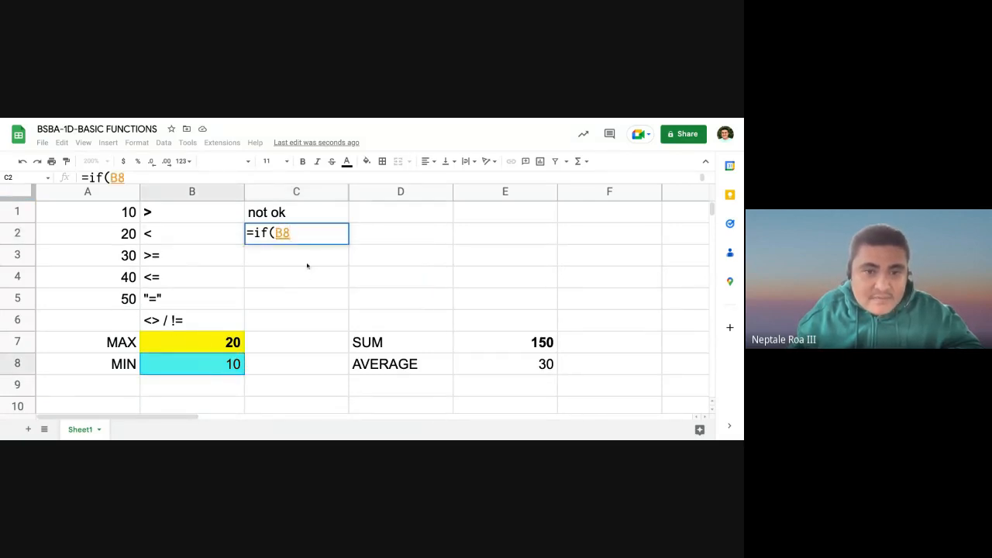
text(<)
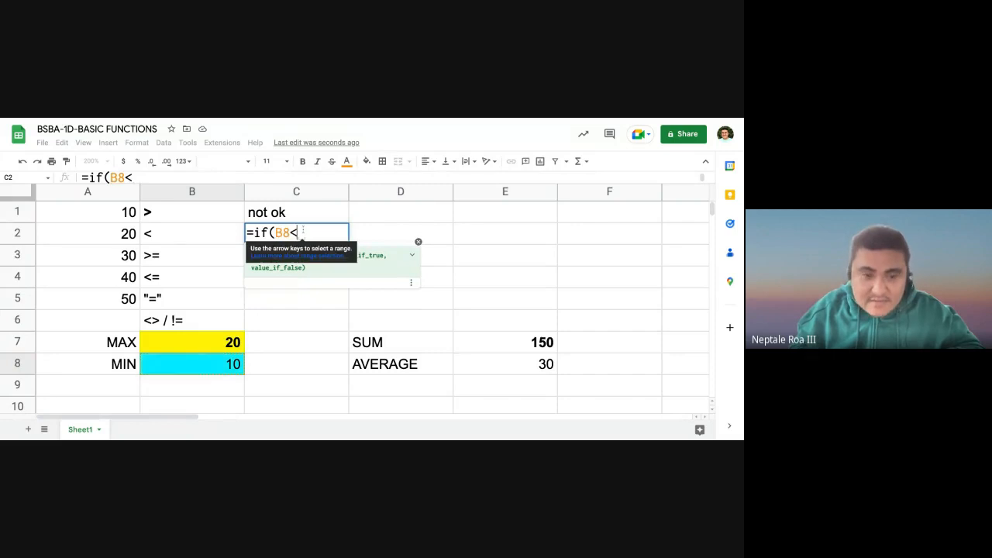
text(50)
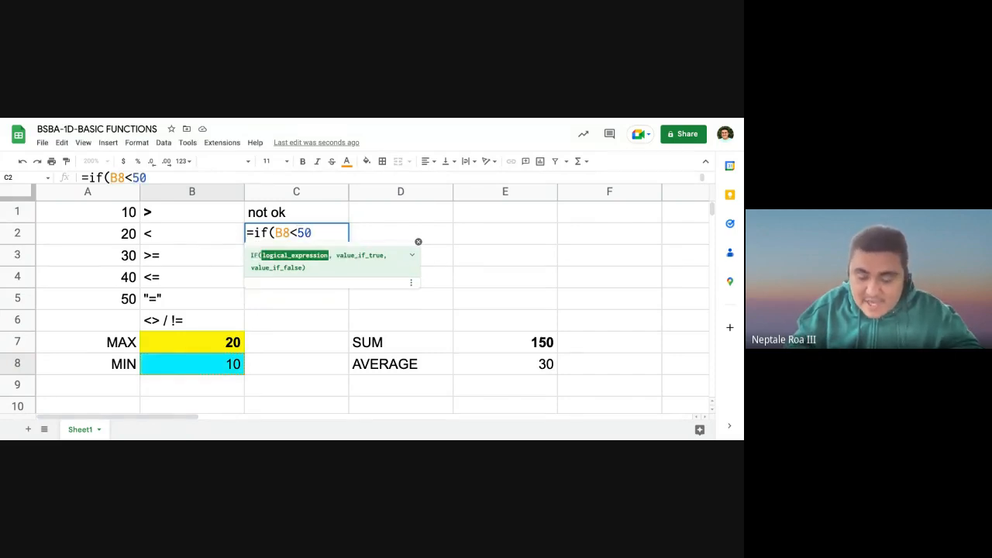
text(,)
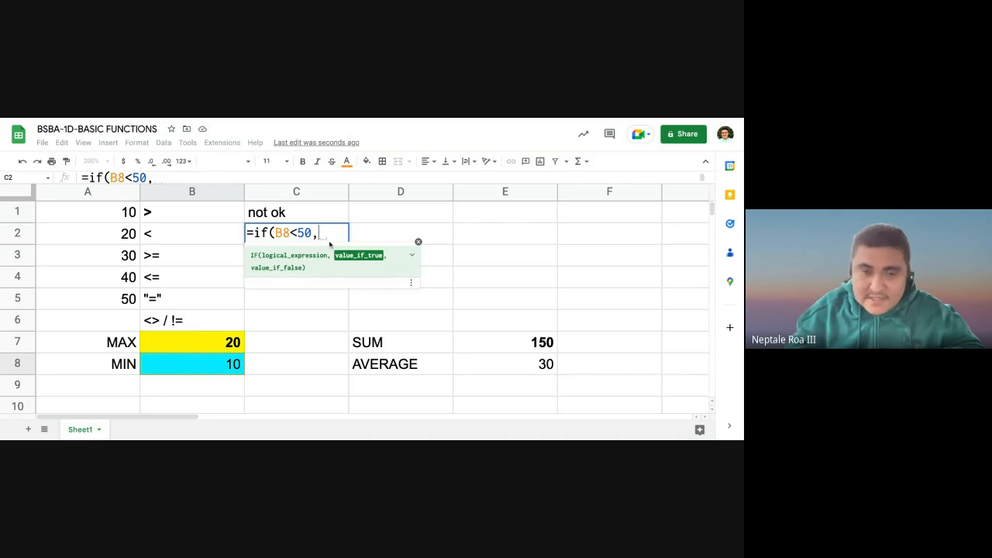
text("TRUE)
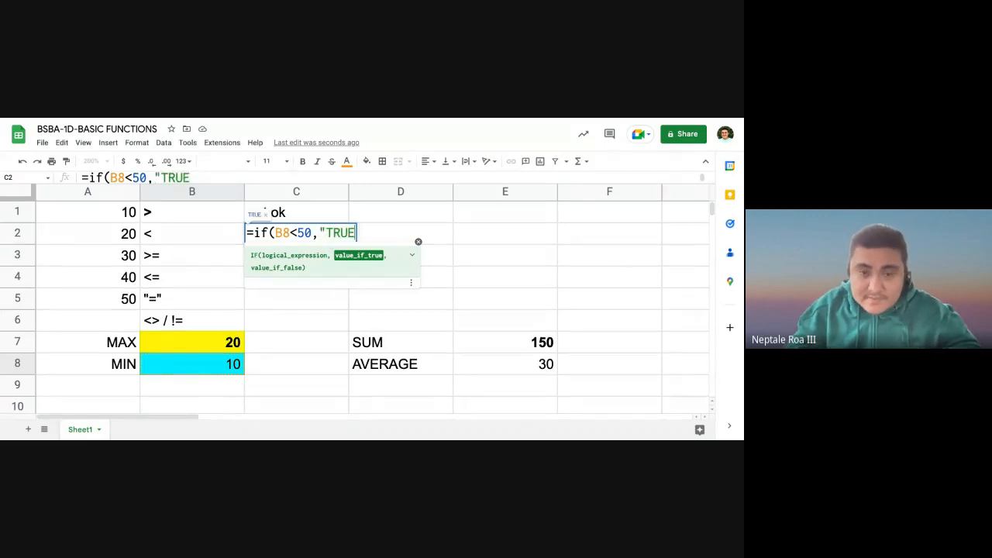
text(","FALSE")
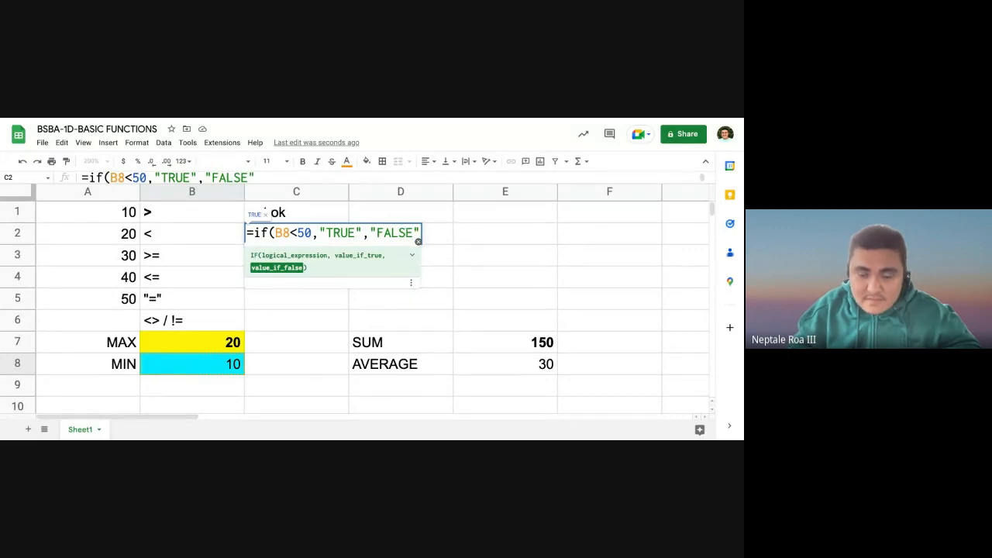
text())
key(Return)
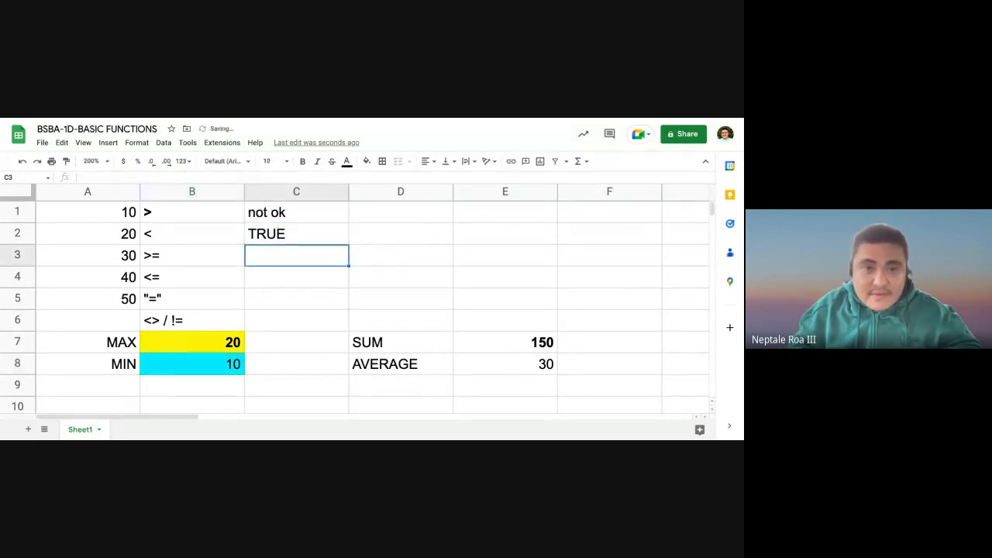
click(296, 233)
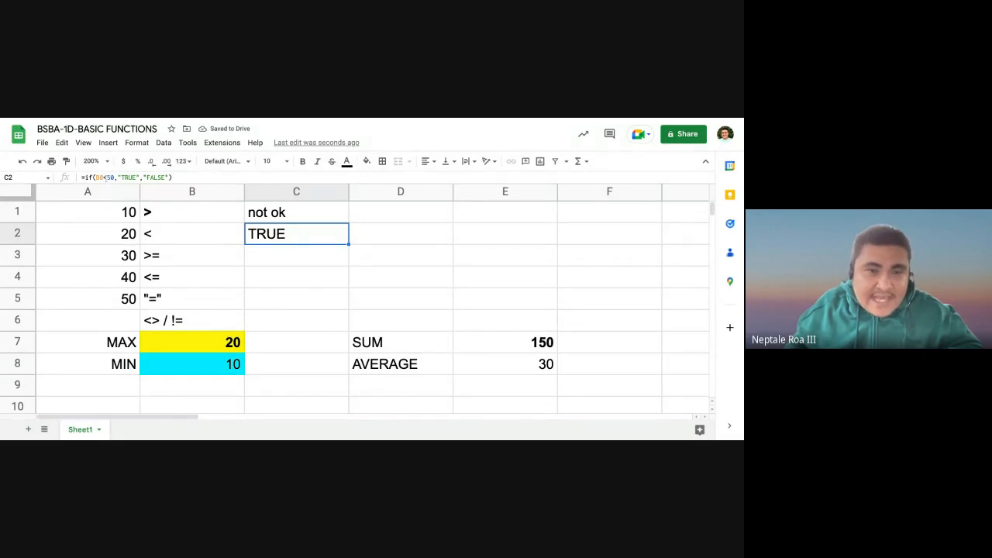
click(285, 245)
click(286, 239)
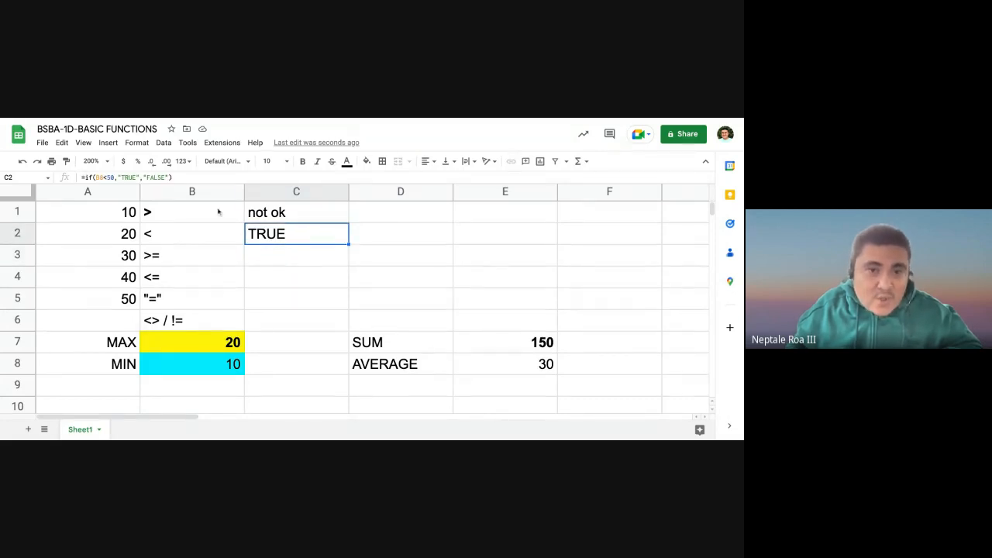
drag(285, 222, 288, 217)
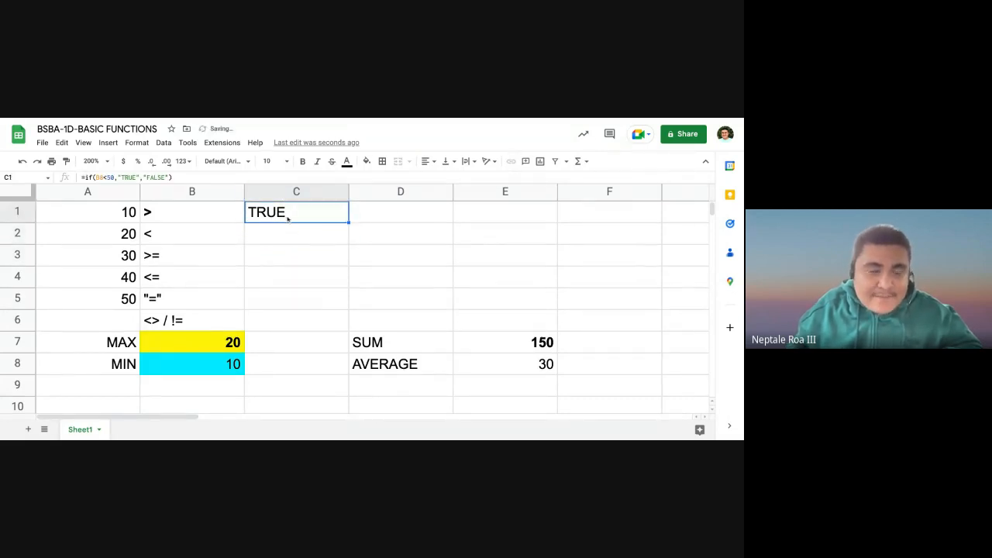
key(ctrl+z)
click(295, 251)
click(288, 234)
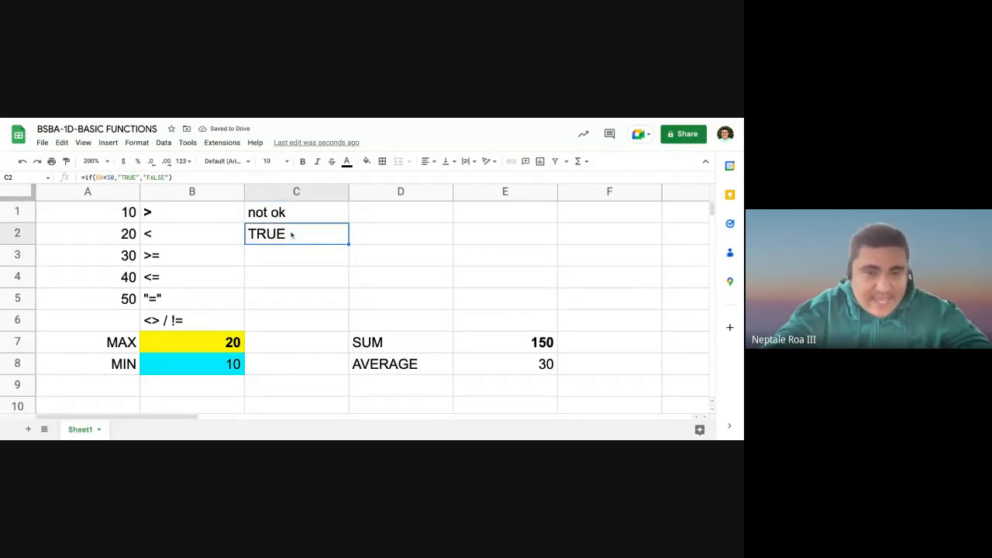
click(286, 257)
click(286, 237)
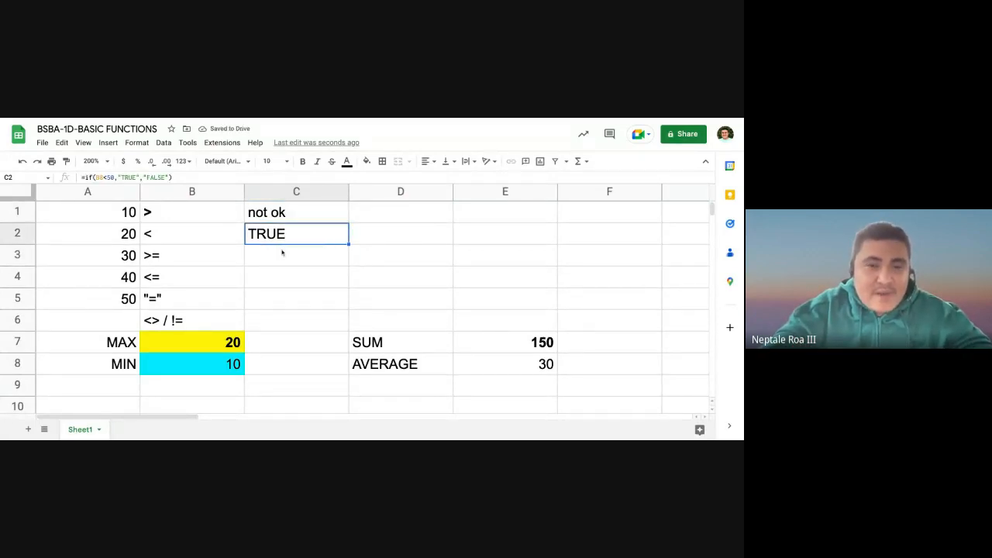
Enter the formula =IF(E7>=200,"TRUE","FALSE") in cell C3 to test the SUM value with the greater-than-or-equal operator
click(282, 253)
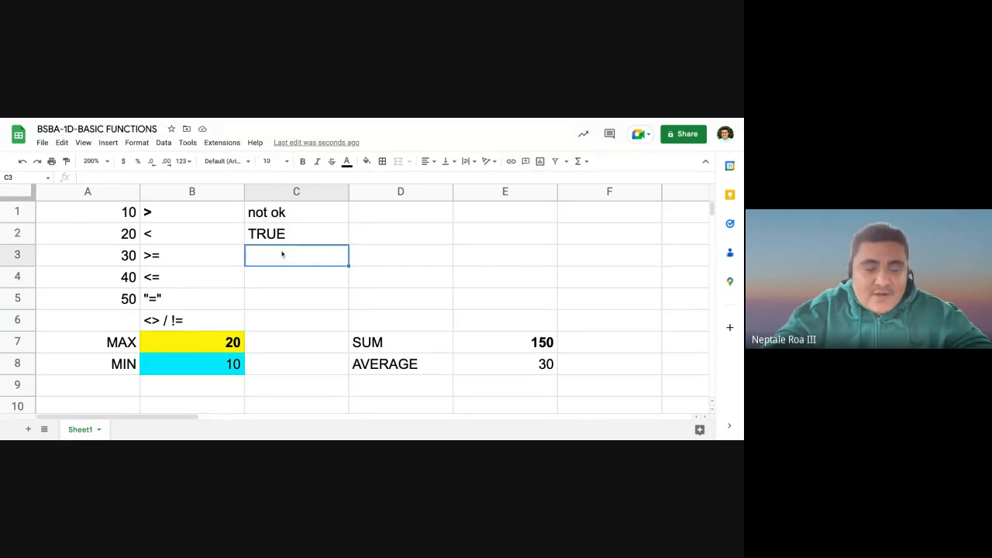
double_click(282, 254)
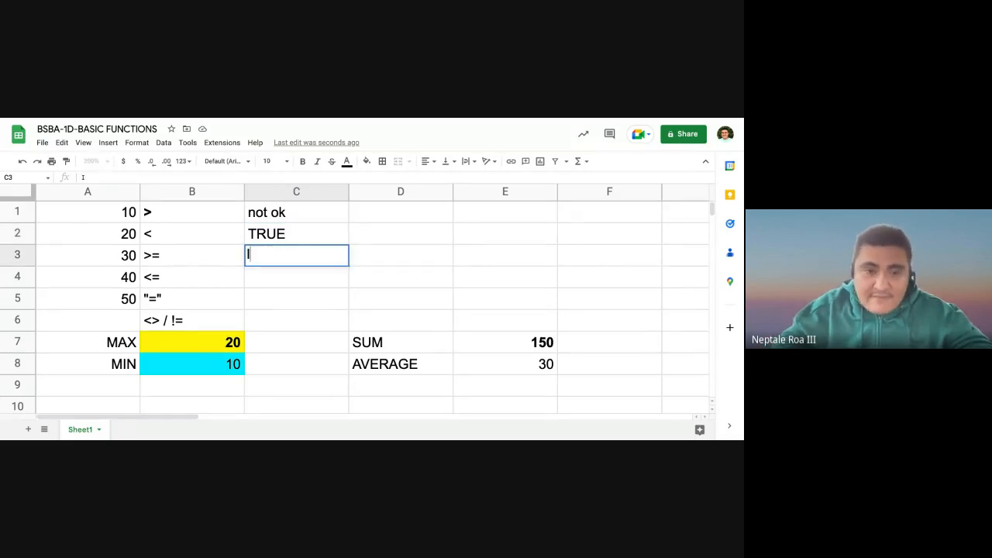
text(=IF()
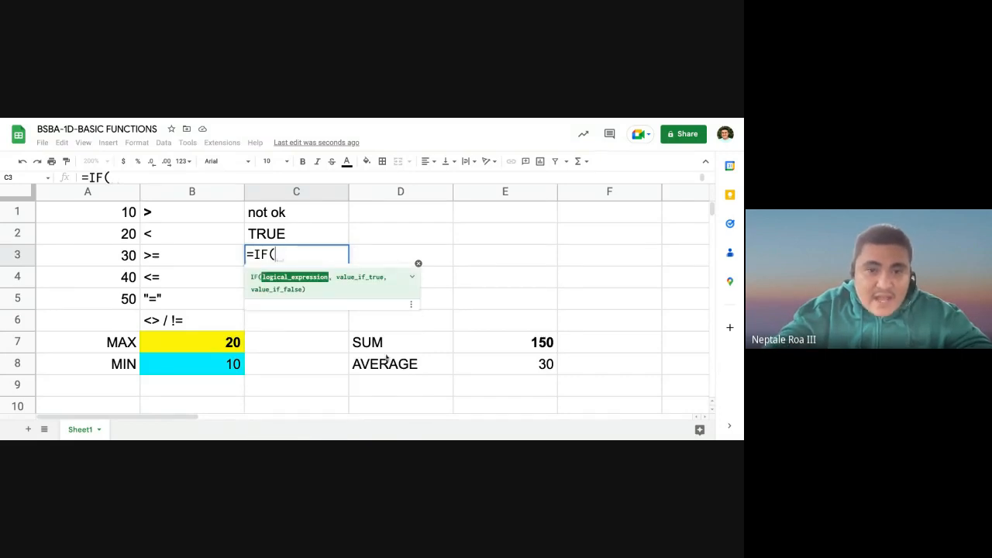
click(512, 344)
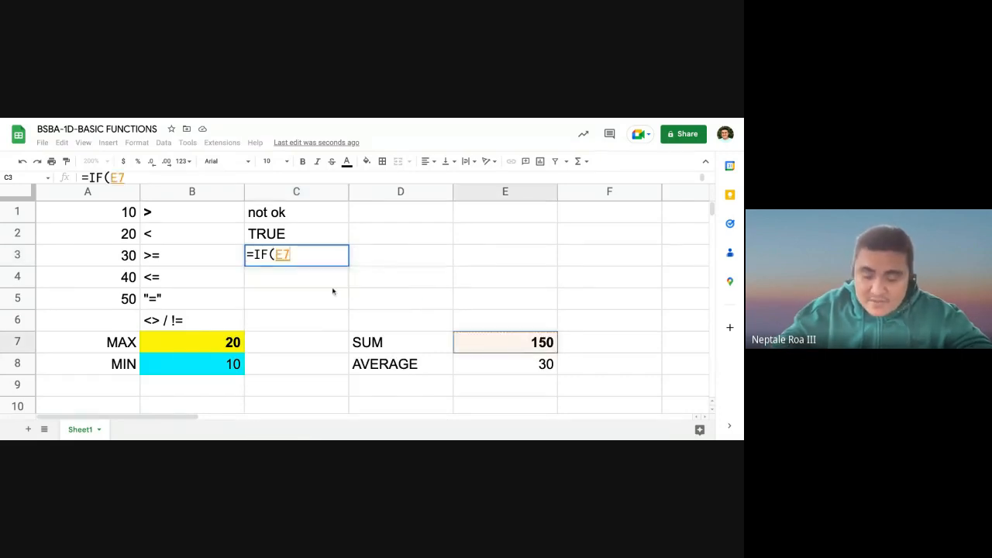
text(>)
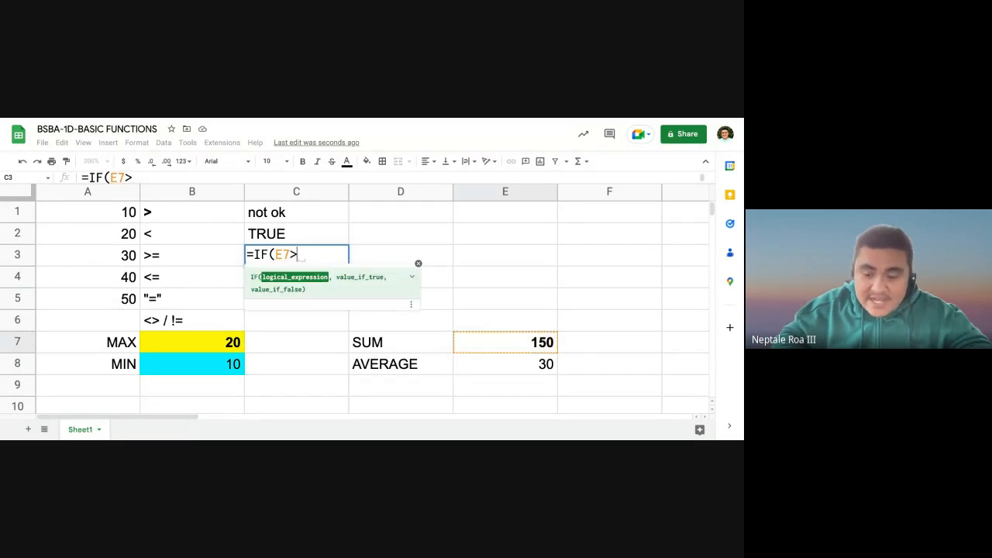
text(=200))
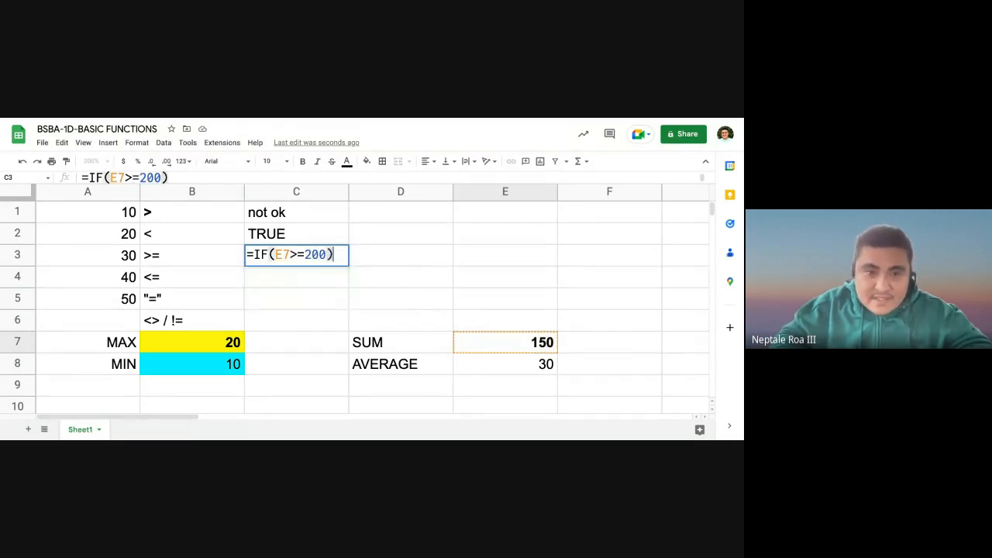
key(BackSpace)
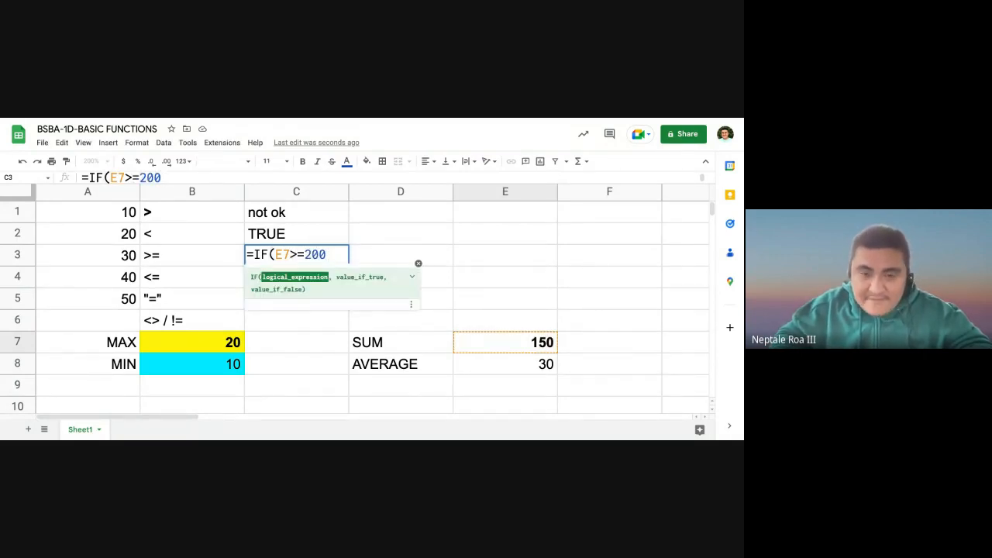
text(,)
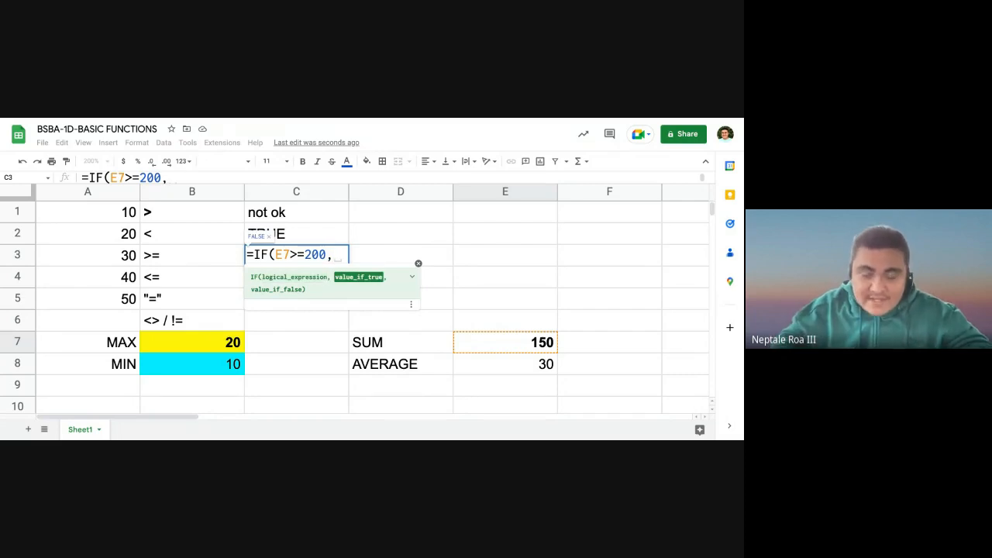
text("tru)
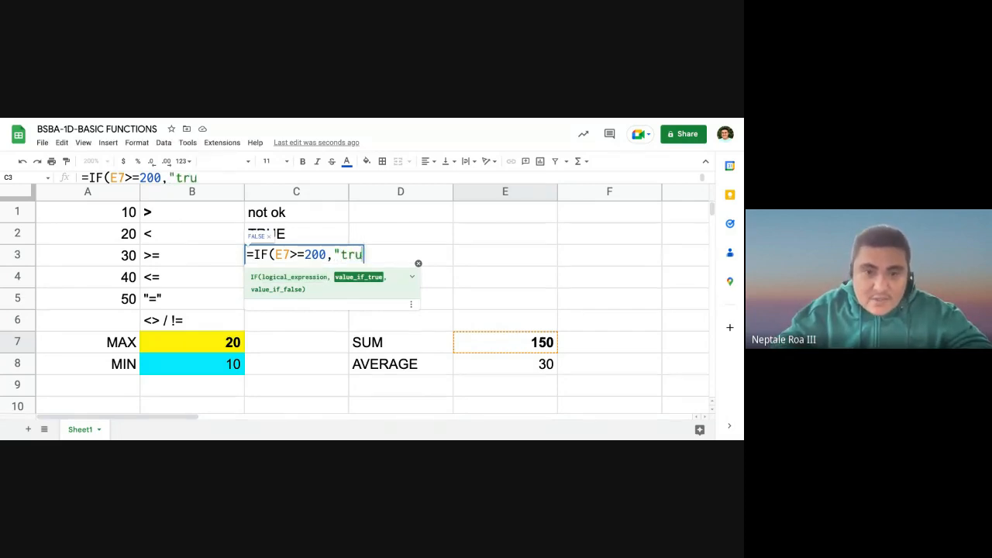
key(BackSpace)
key(BackSpace)
key(BackSpace)
text(TRUE",)
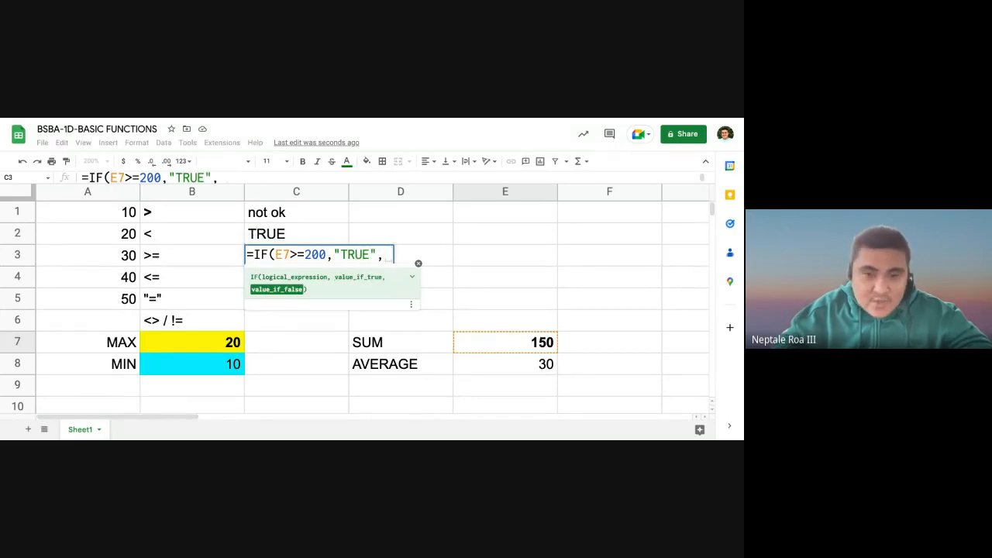
text("FALSE)
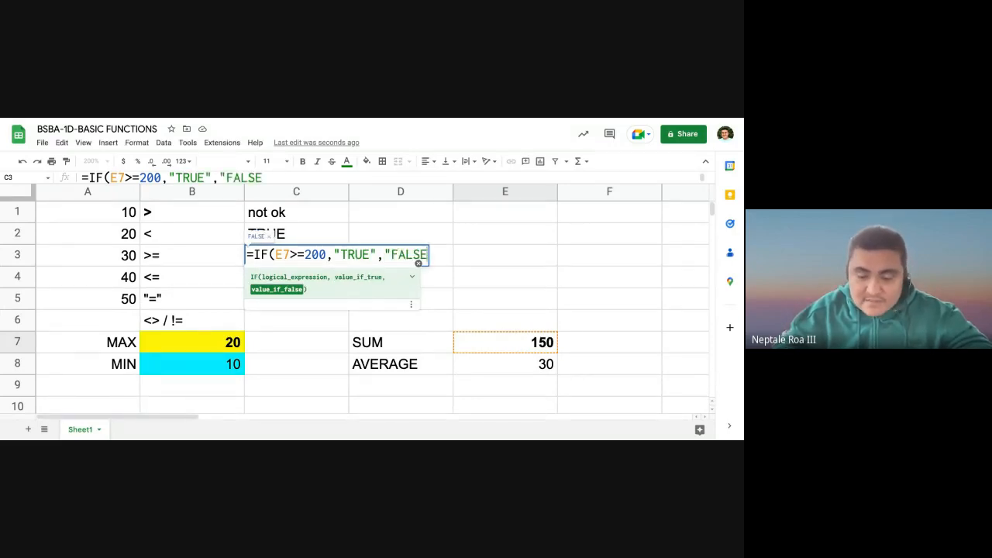
text("))
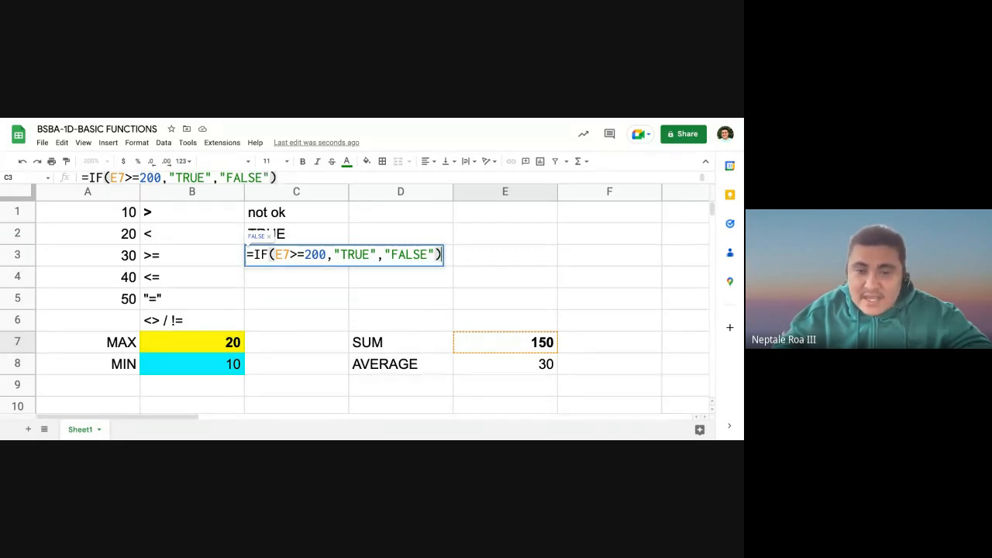
key(Return)
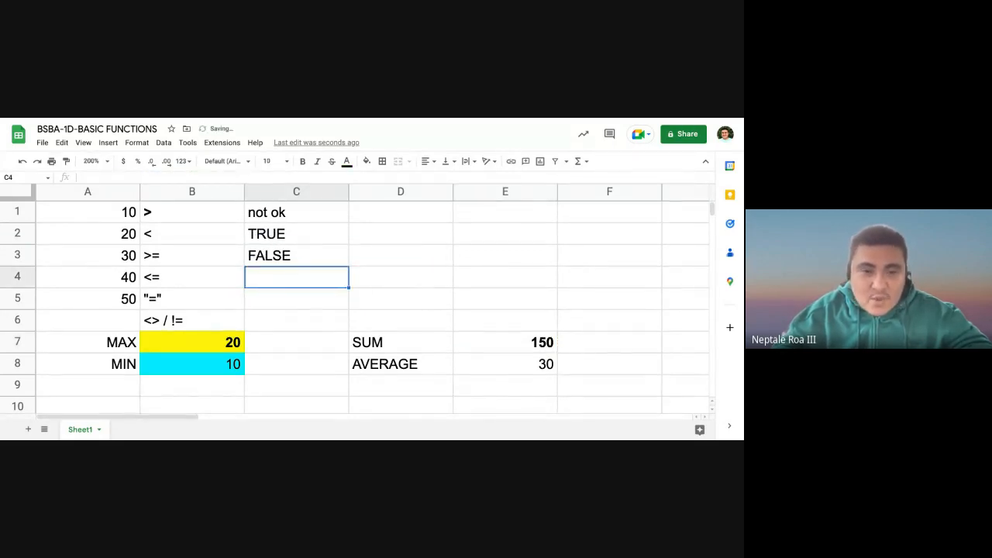
Add the explanatory note "150 IS NOT GREATER THAN 200" in cell D3 beside the greater-than-or-equal formula
click(321, 257)
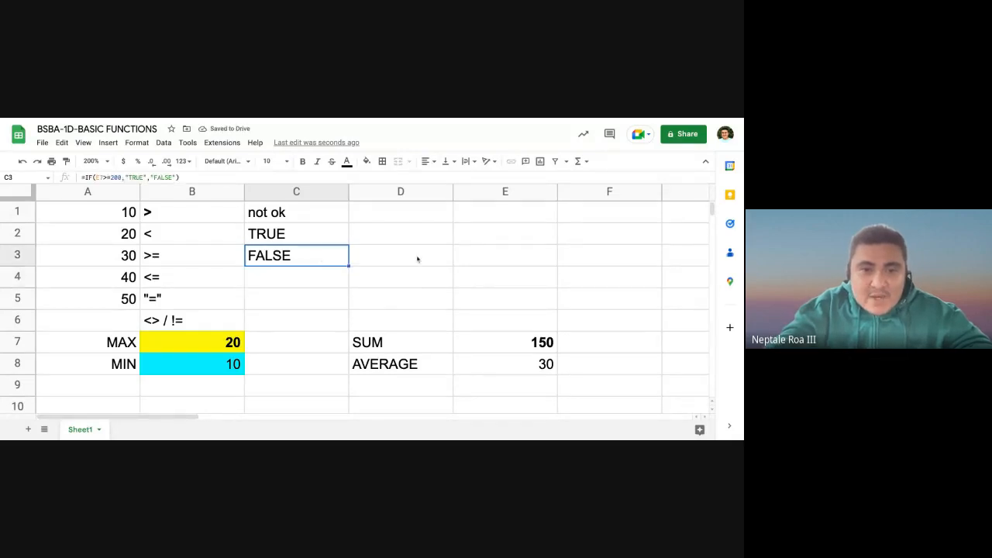
click(419, 258)
text(150 IS )
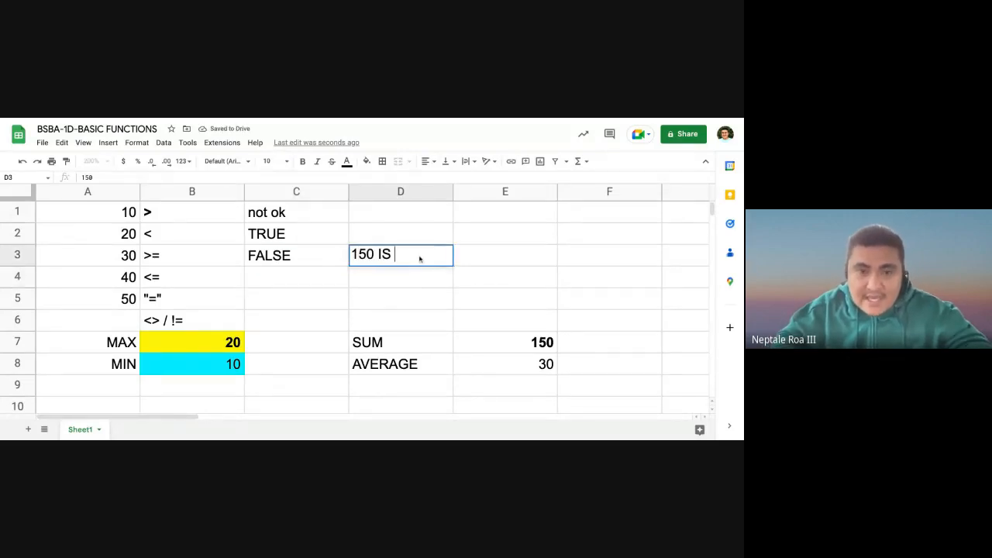
text(NO T GREATER)
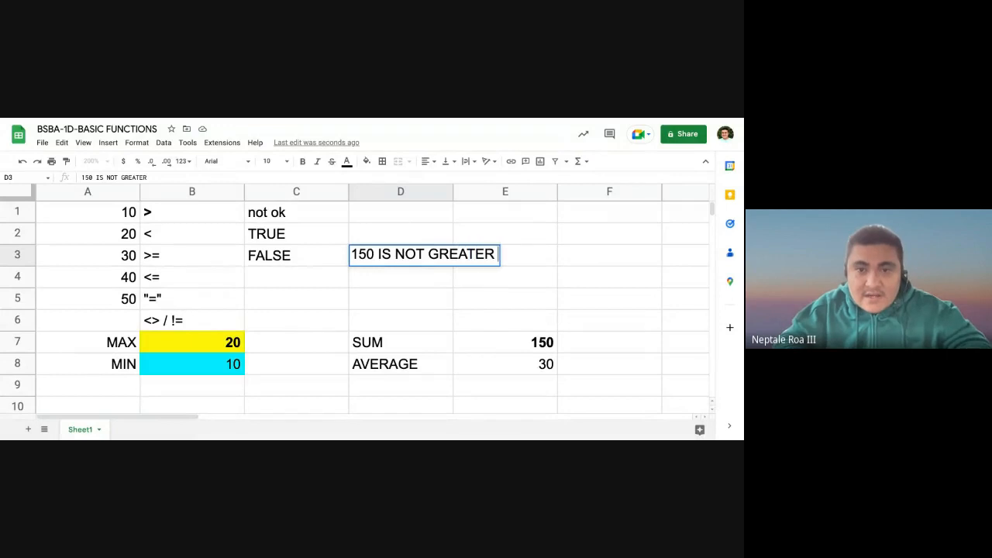
text( THAN 200)
click(401, 233)
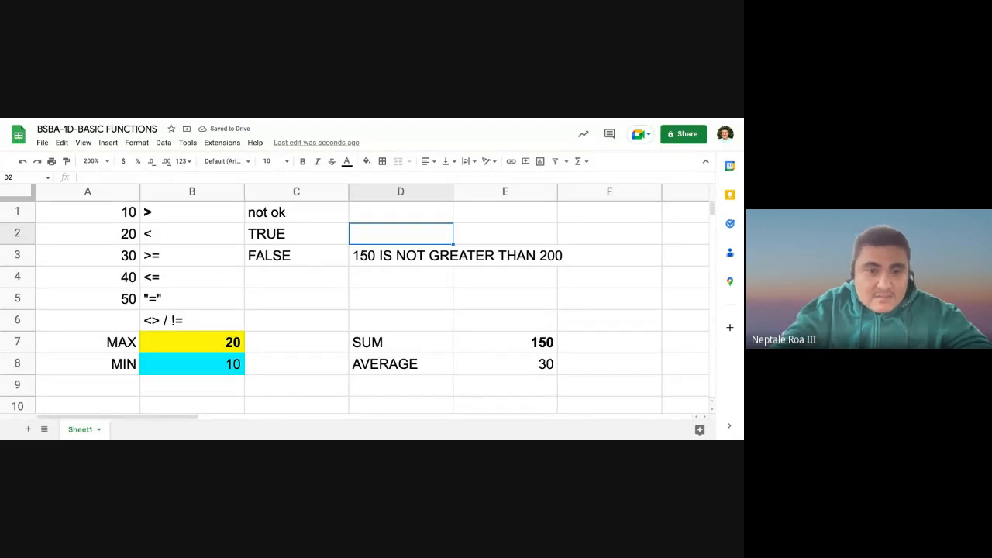
Add the explanatory note "10 IS LESS THAN 50" in cell D2 beside the less-than formula
click(303, 235)
click(376, 231)
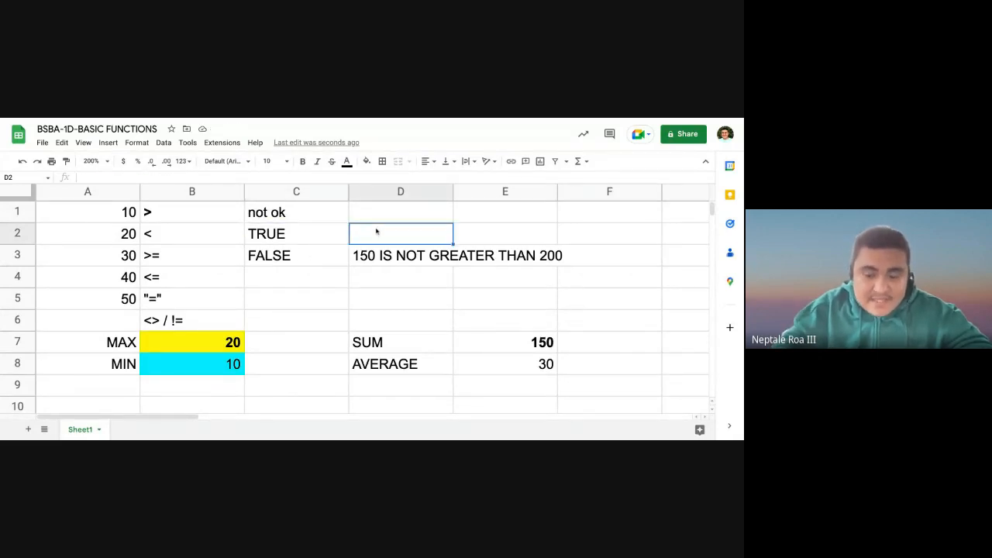
text(10 IS LLESS)
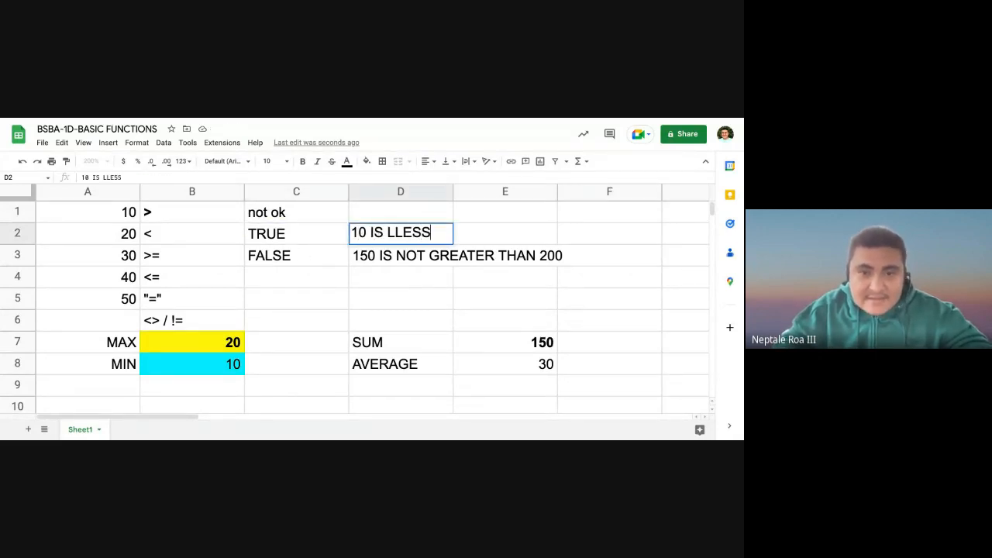
key(BackSpace)
key(BackSpace)
key(BackSpace)
key(BackSpace)
text(ESS THAN 5)
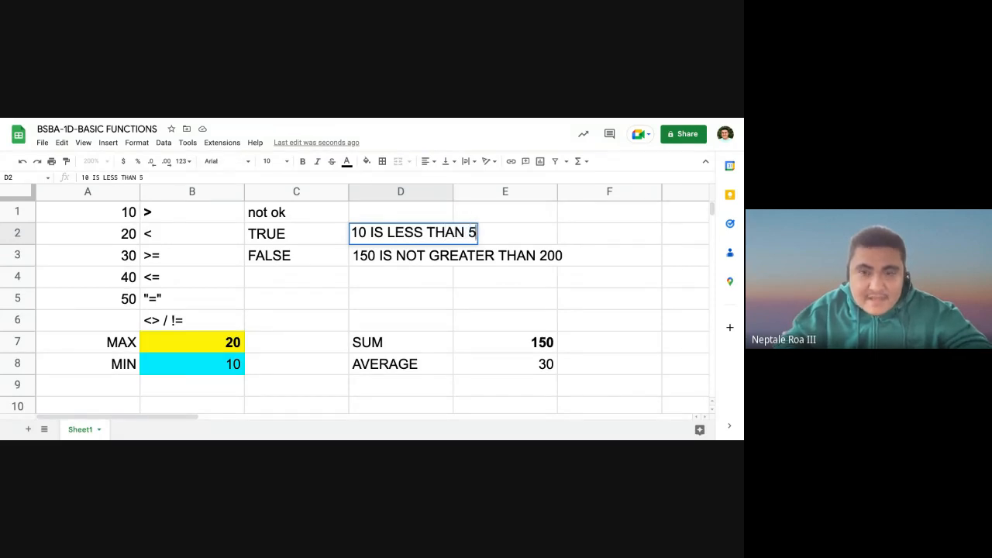
text(0)
key(Return)
Enter the formula =IF(E7<=200,"TRUE","FALSE") in cell C4 to test the SUM value with the less-than-or-equal operator
click(283, 277)
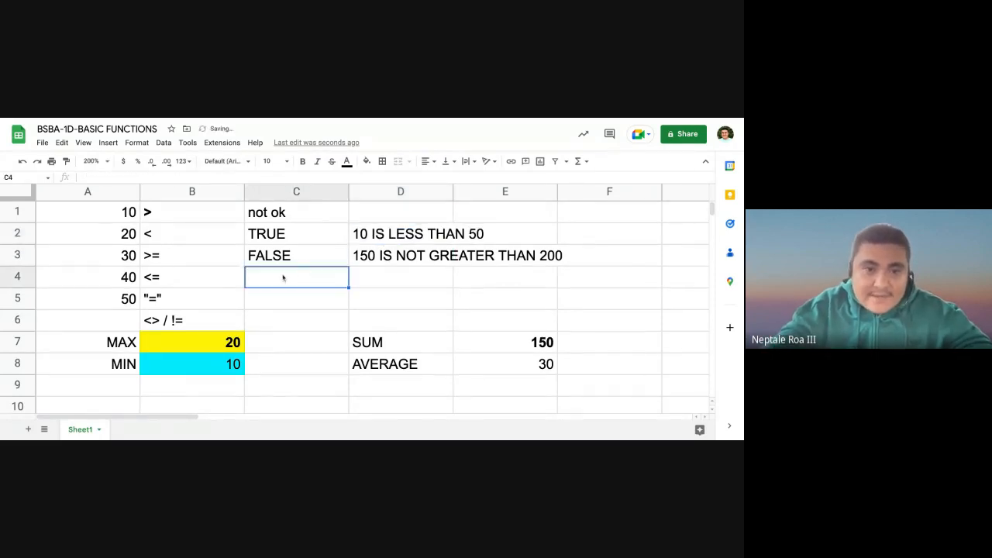
text(=)
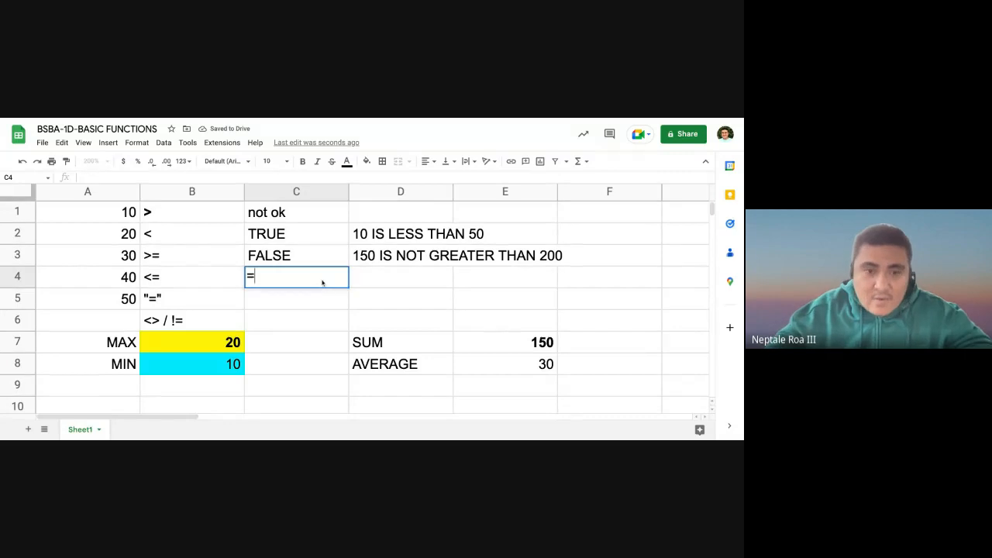
text(IF)
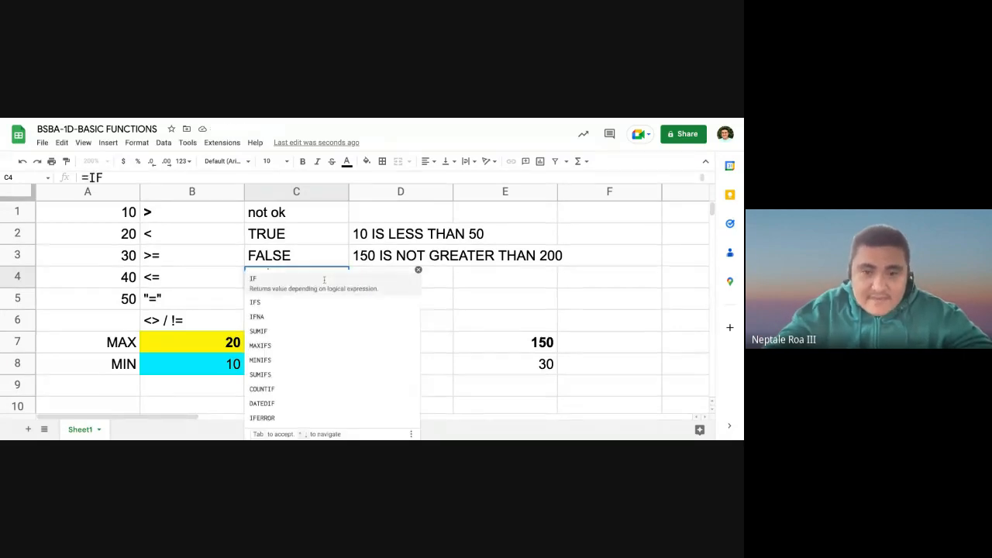
click(523, 345)
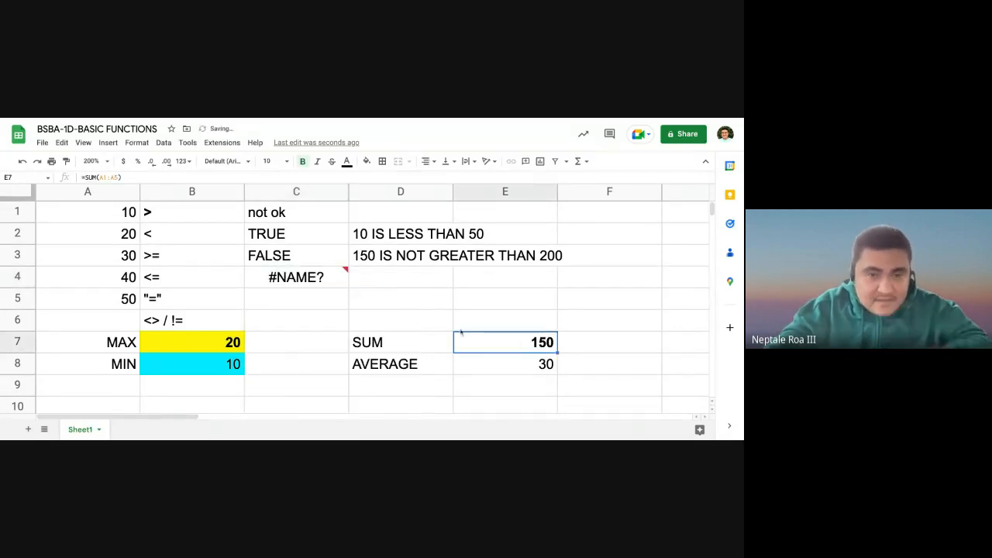
click(310, 256)
click(298, 279)
double_click(298, 278)
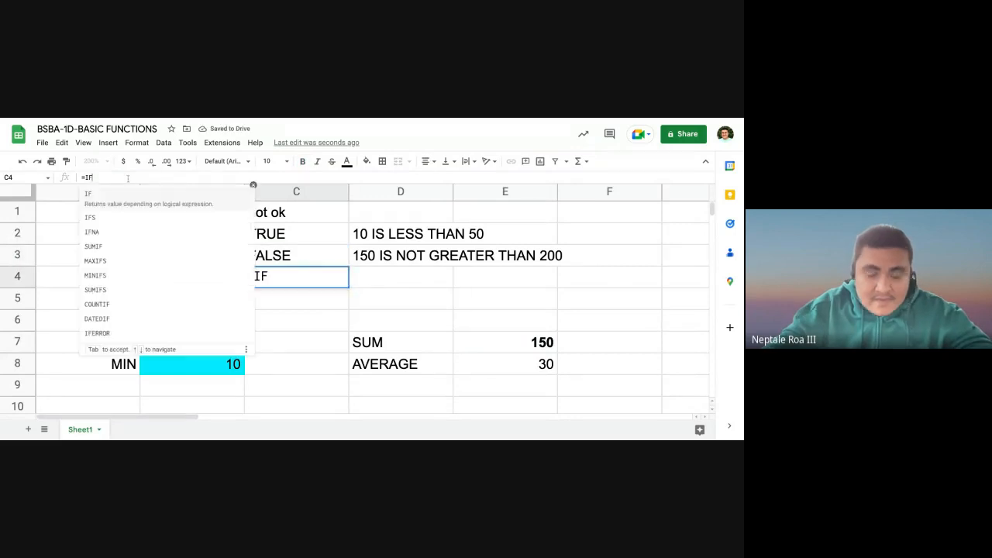
text(()
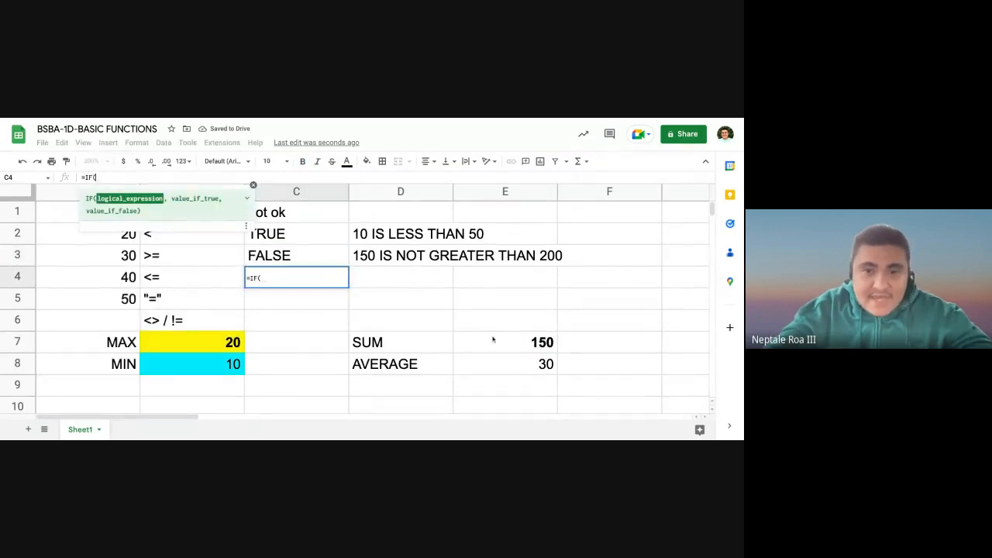
click(505, 348)
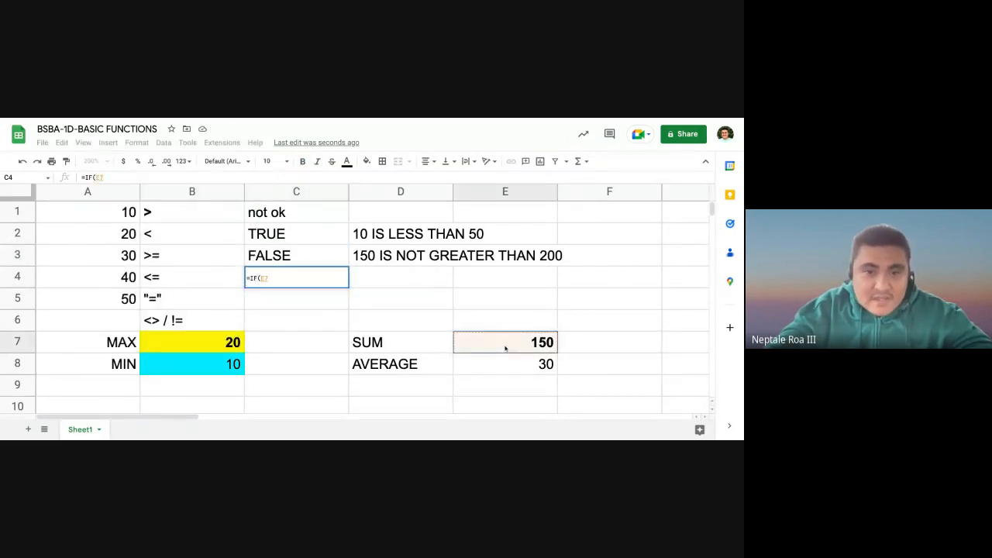
click(150, 179)
text(<)
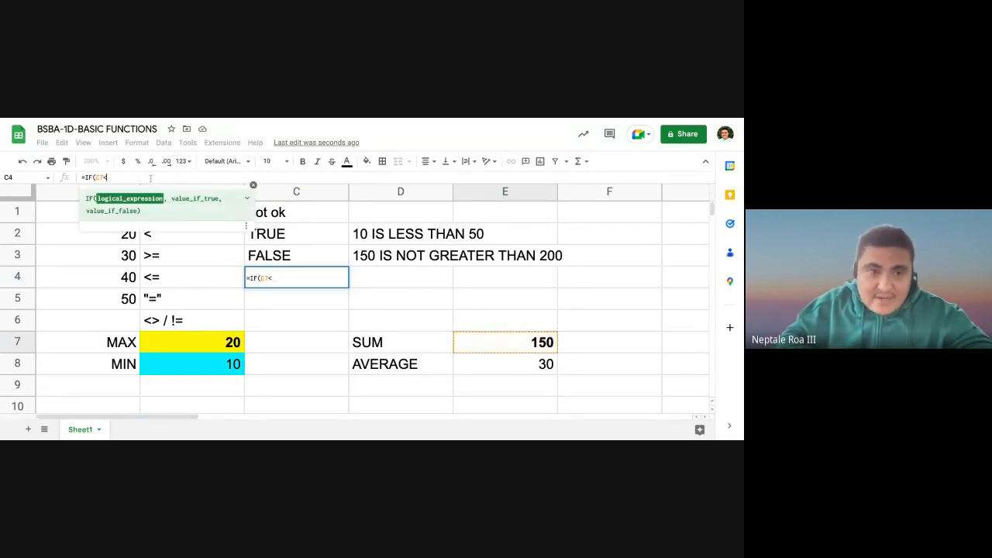
text(=)
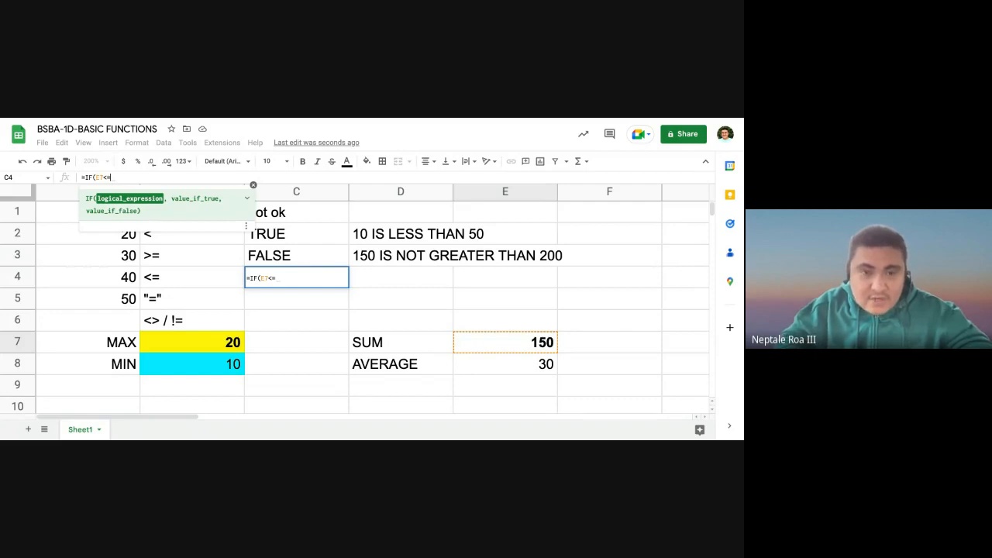
text(200,"TRUE",)
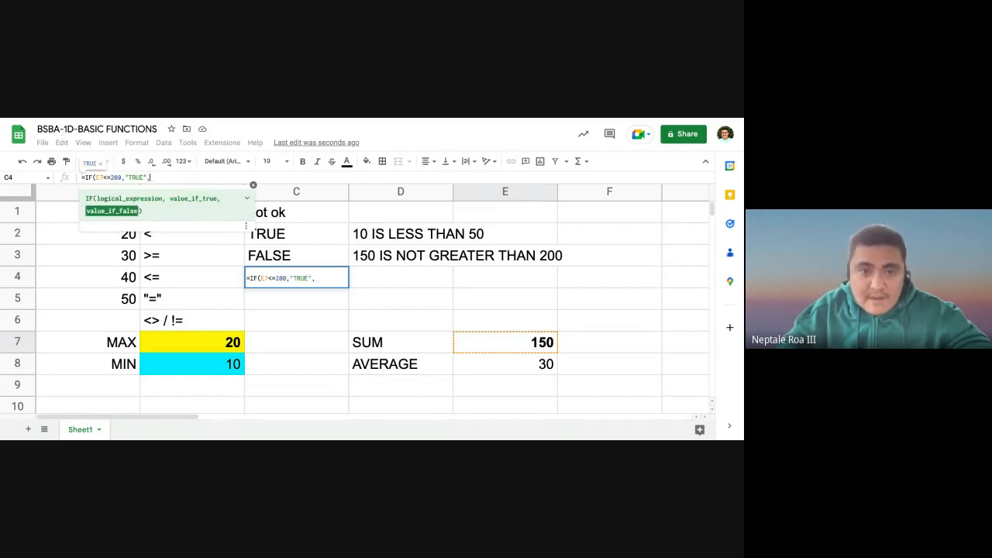
text("FALS)
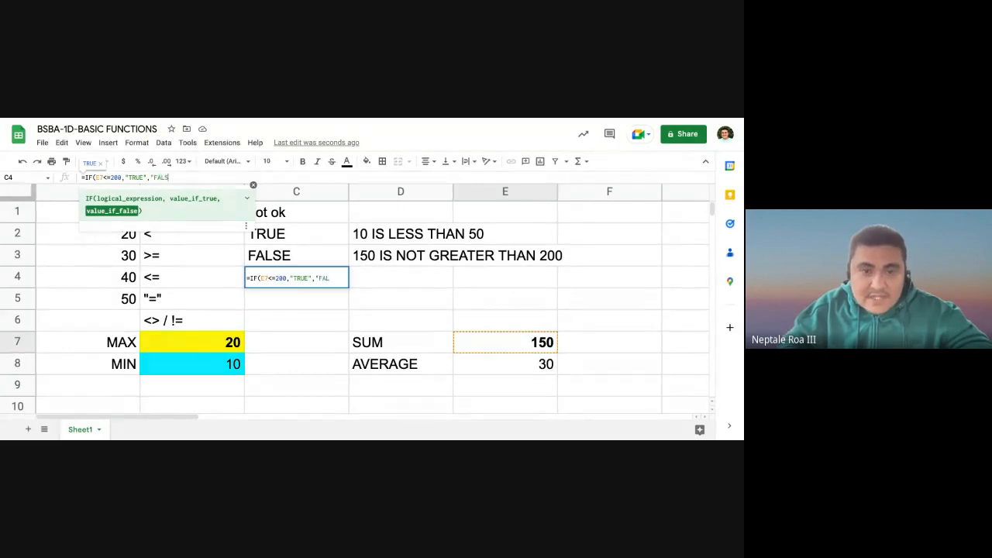
text(E")
text())
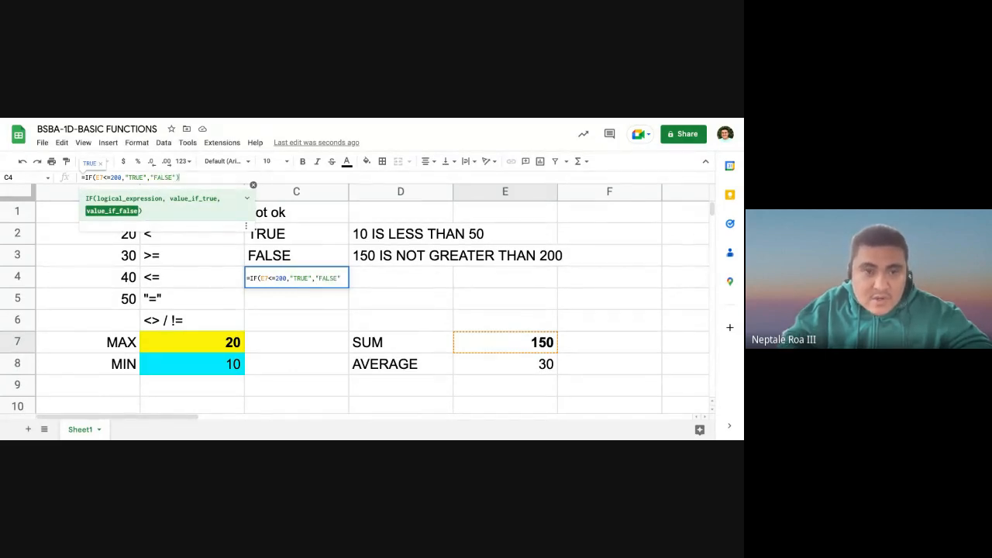
key(Return)
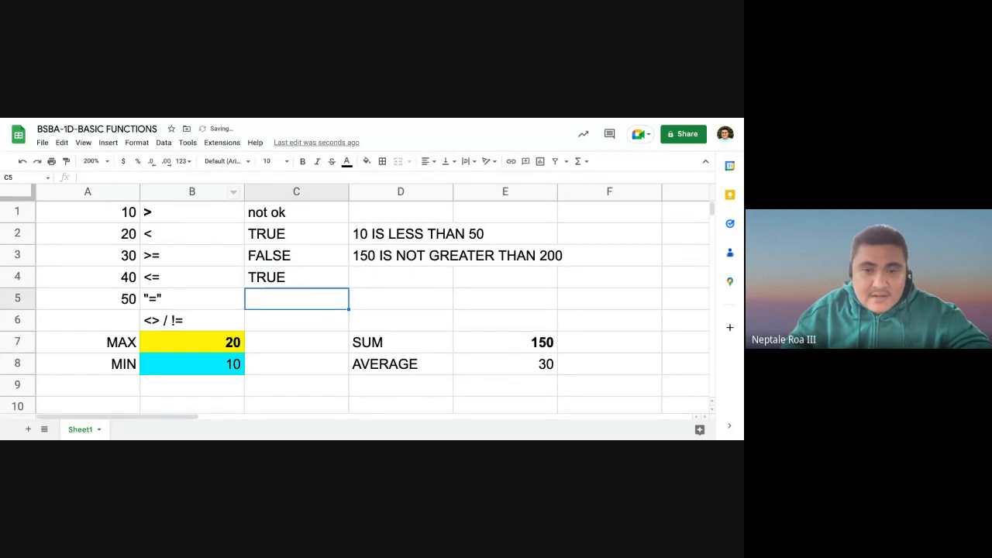
Add the explanatory note "150 IS LESS THAN 200" in cell D4 beside the less-than-or-equal formula
key(Right)
key(Up)
click(296, 277)
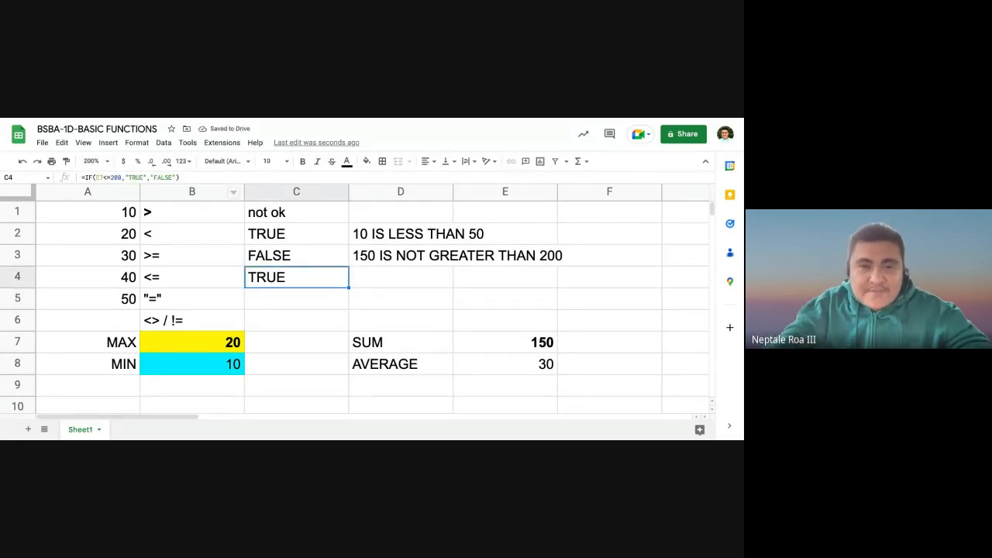
click(401, 277)
text(150 )
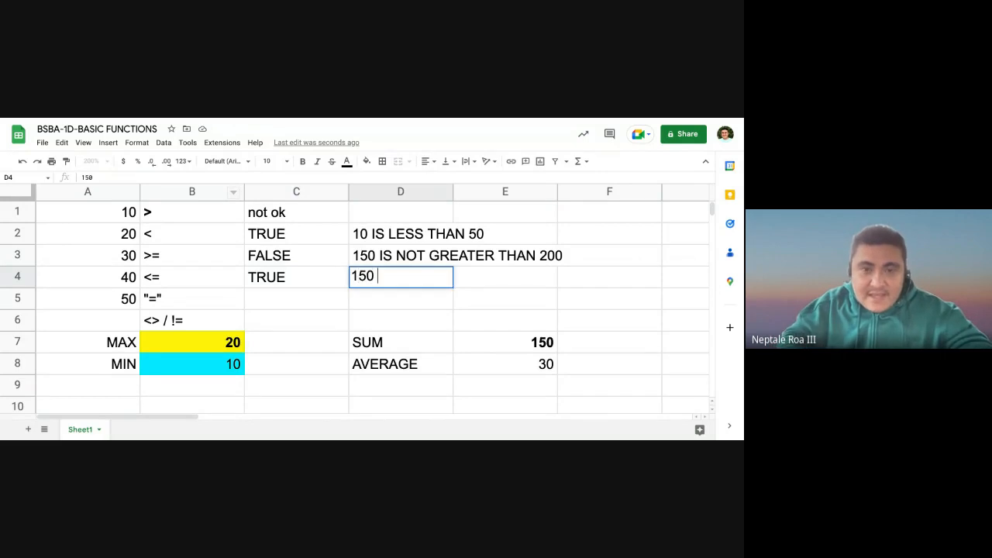
text(IS LESS THAN )
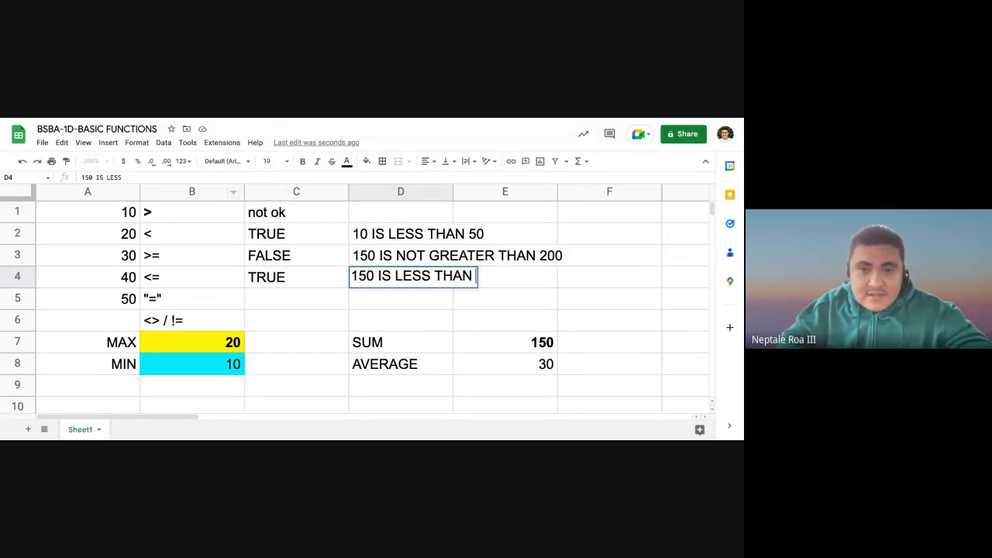
text(200)
key(Return)
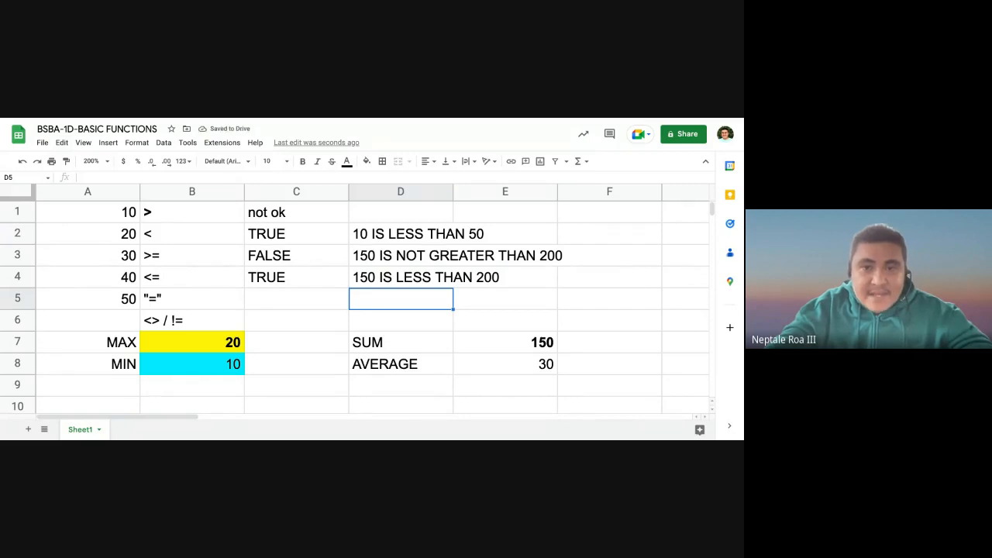
Enter the formula =IF(E8=30,"TRUE","FALSE") in cell C5 to test the AVERAGE value with the equal operator
click(294, 302)
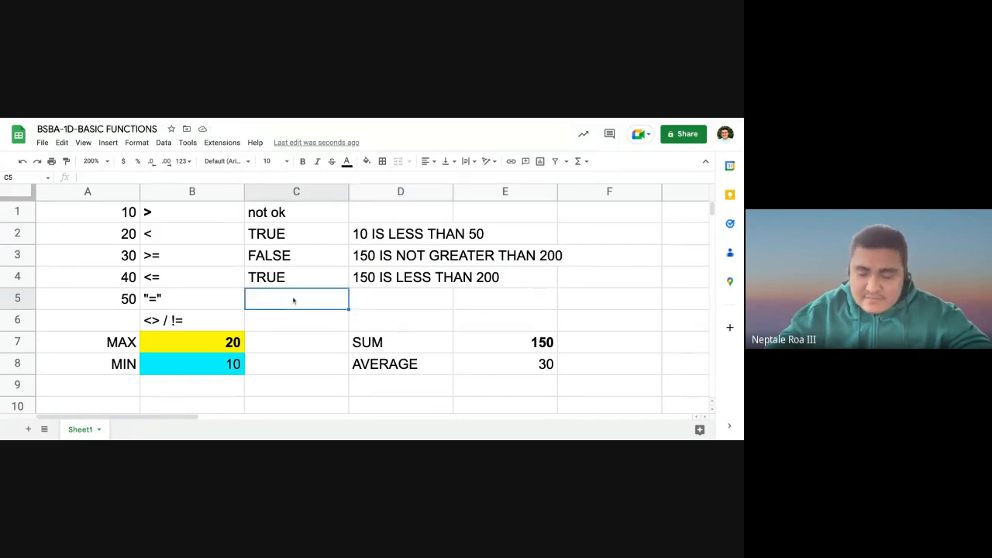
text(DS)
key(BackSpace)
key(BackSpace)
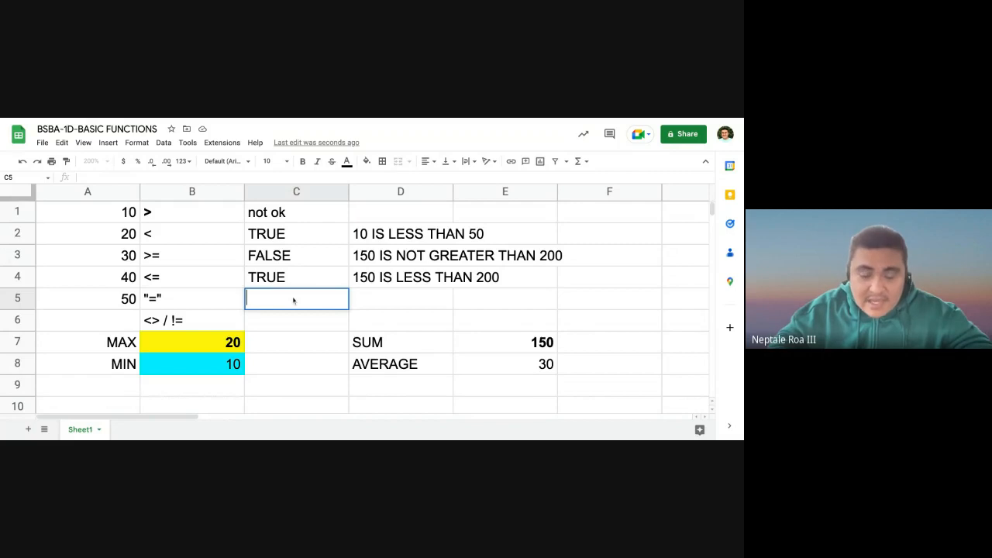
text(=IF()
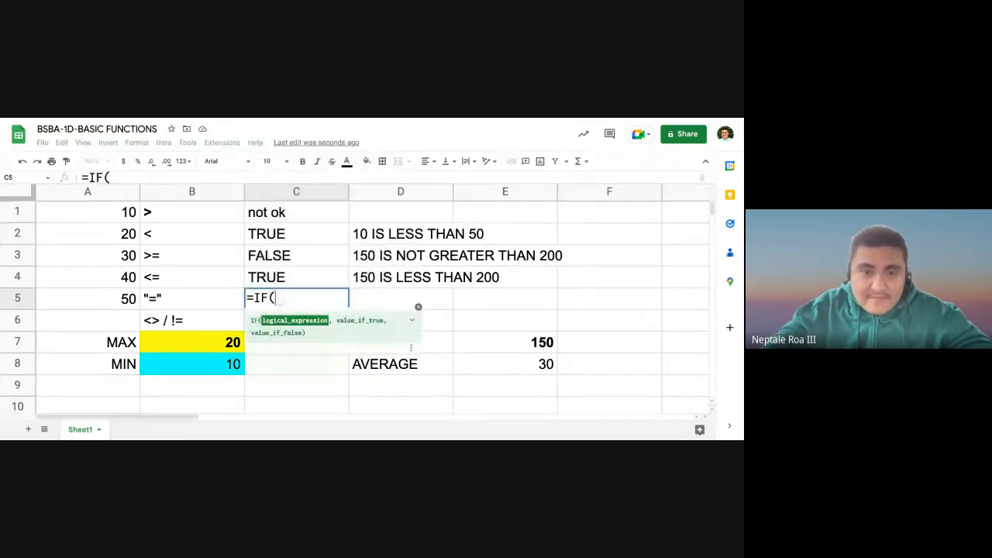
click(502, 370)
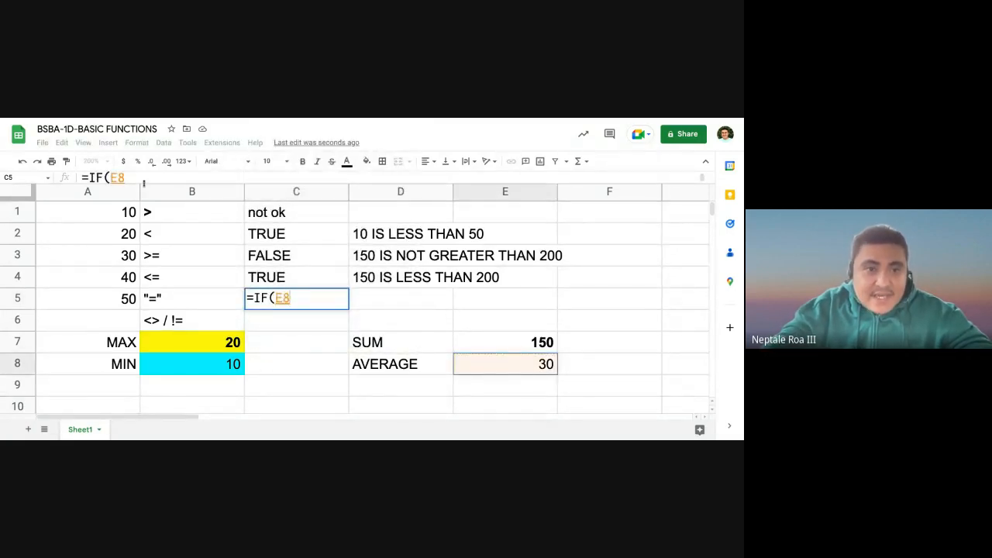
text(=)
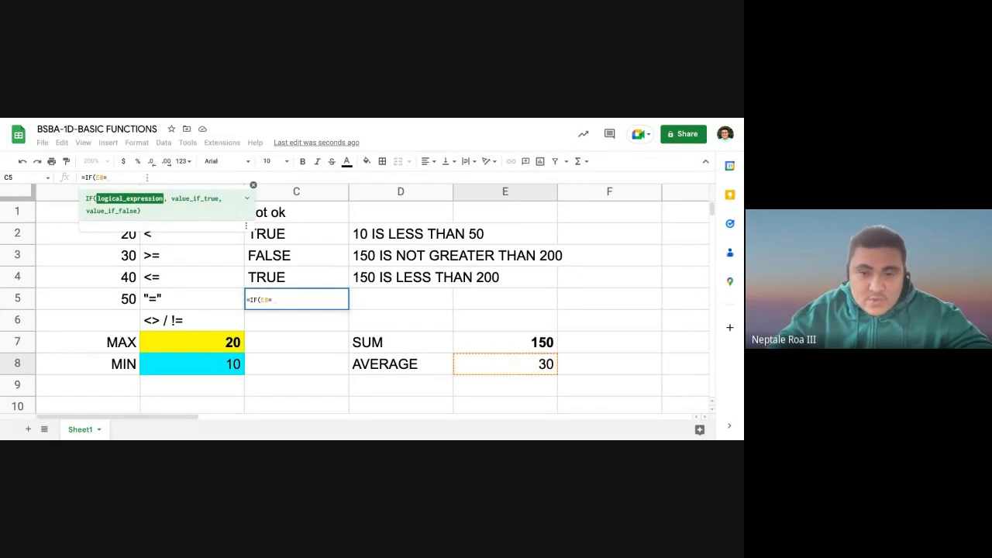
text(30,)
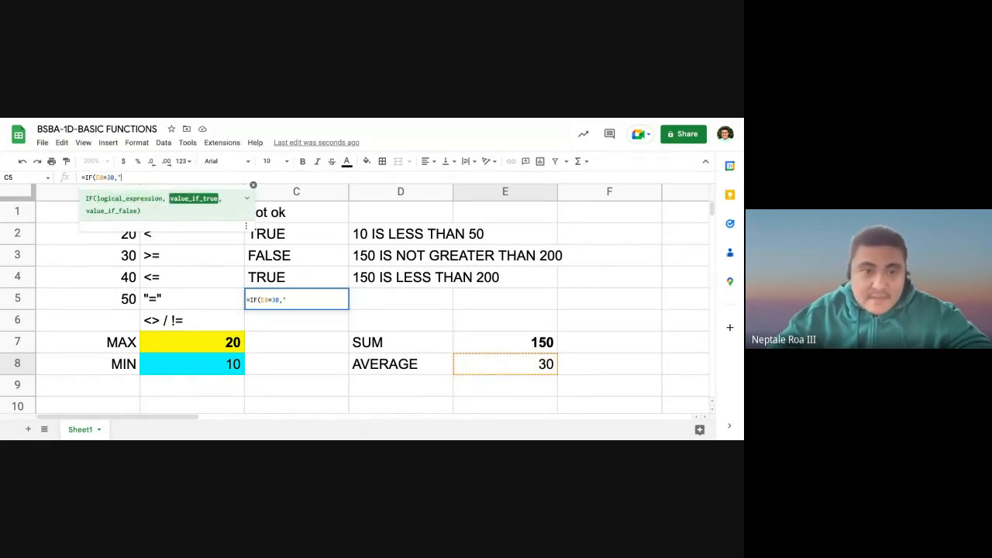
text("try)
key(BackSpace)
key(BackSpace)
key(BackSpace)
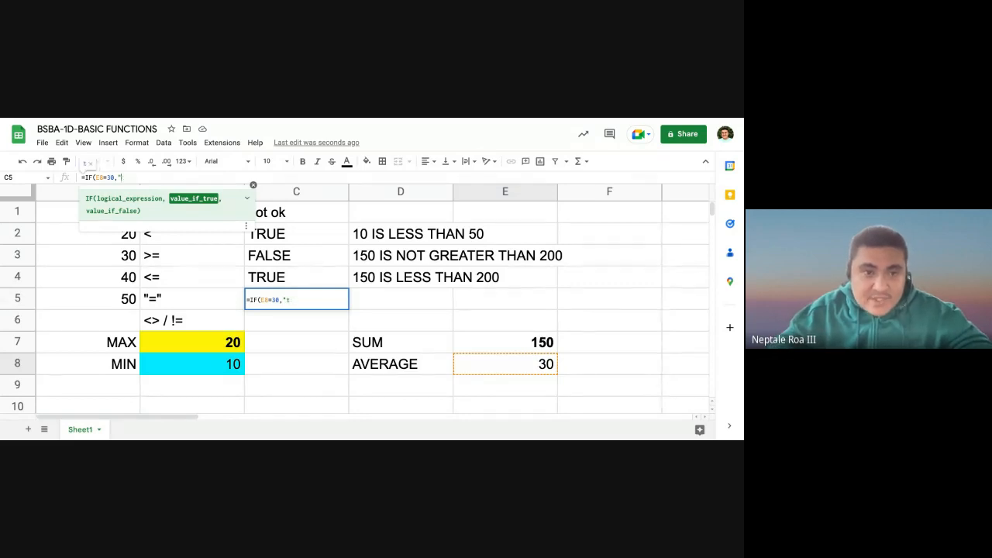
text(TRUE)
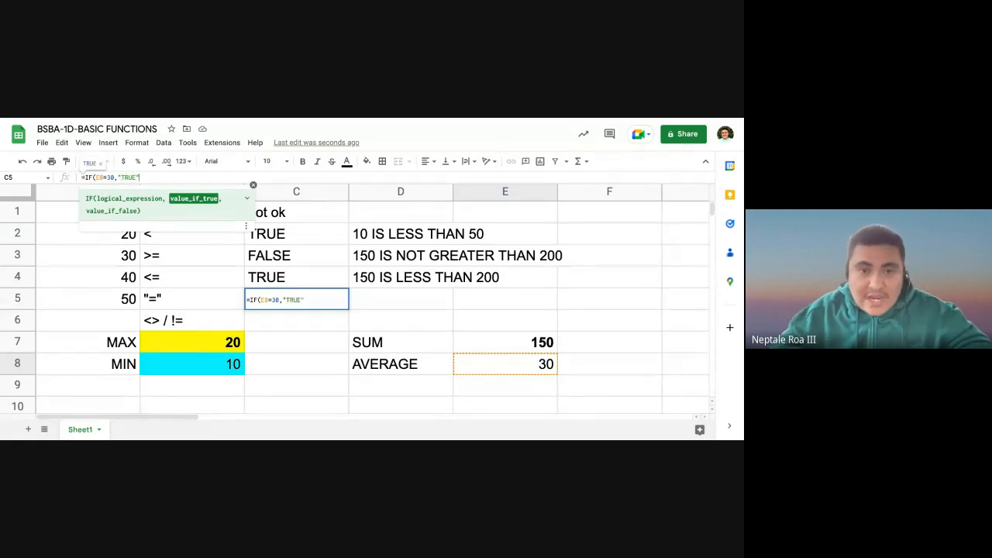
text(",)
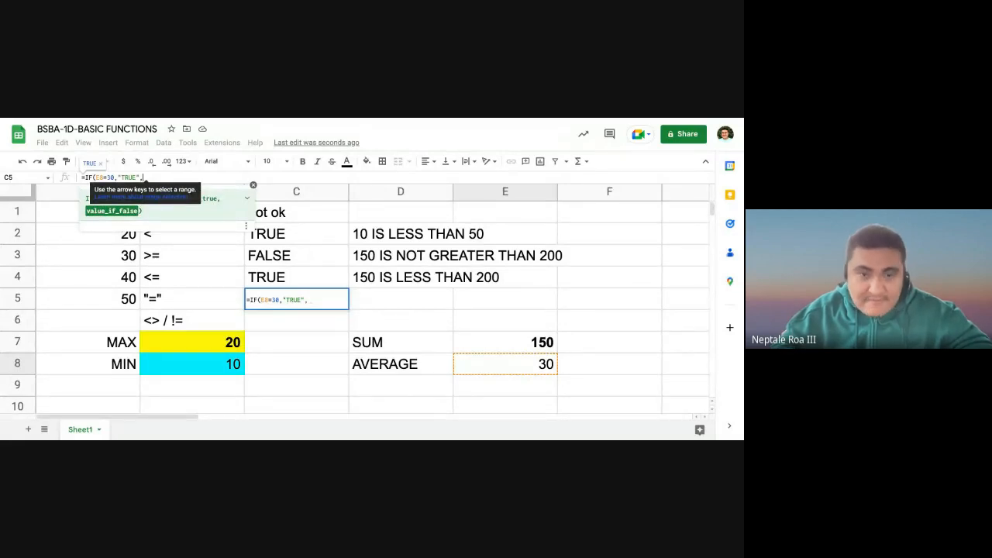
text("FALSE)
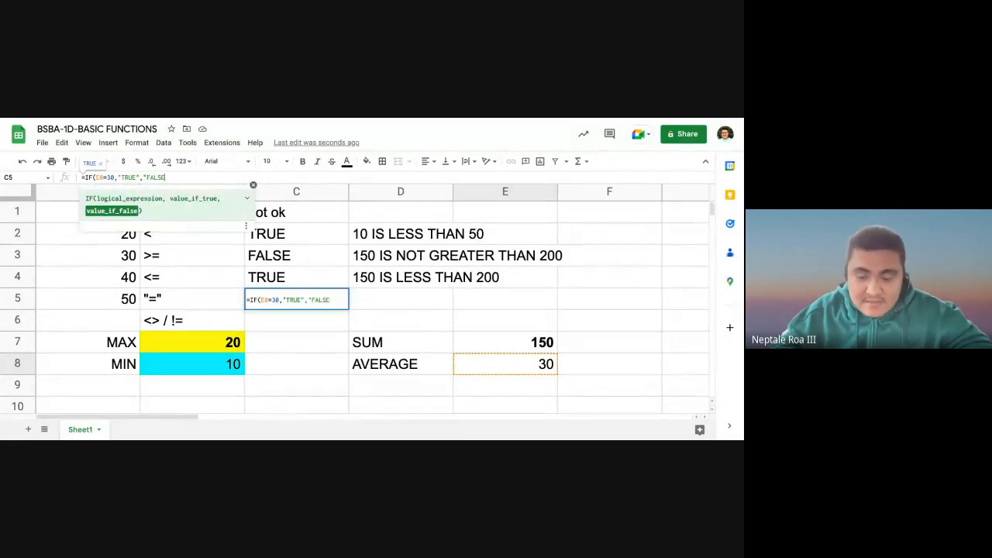
text("))
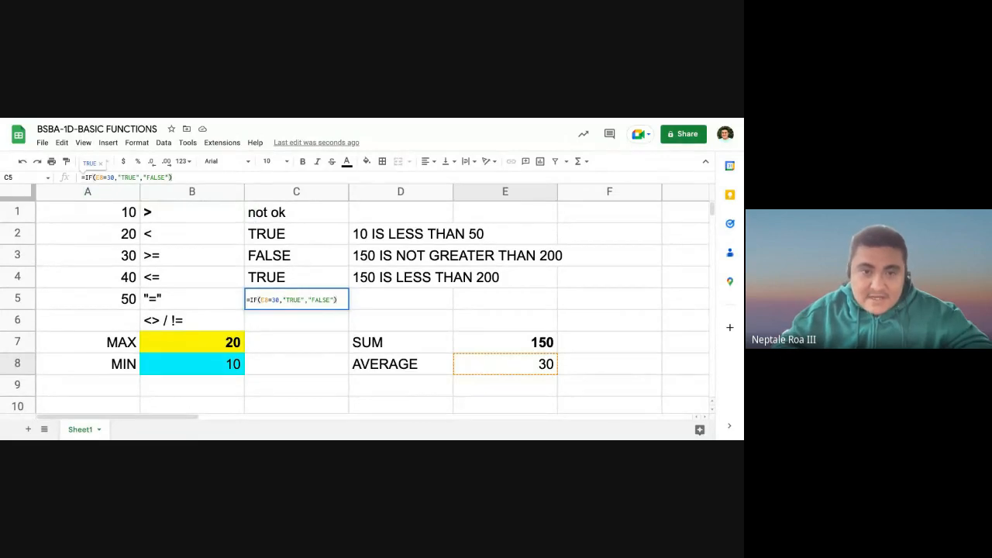
key(Return)
Add the explanatory note "30 IS EQUAL TO 30" in cell D5 beside the equal-operator formula
click(296, 299)
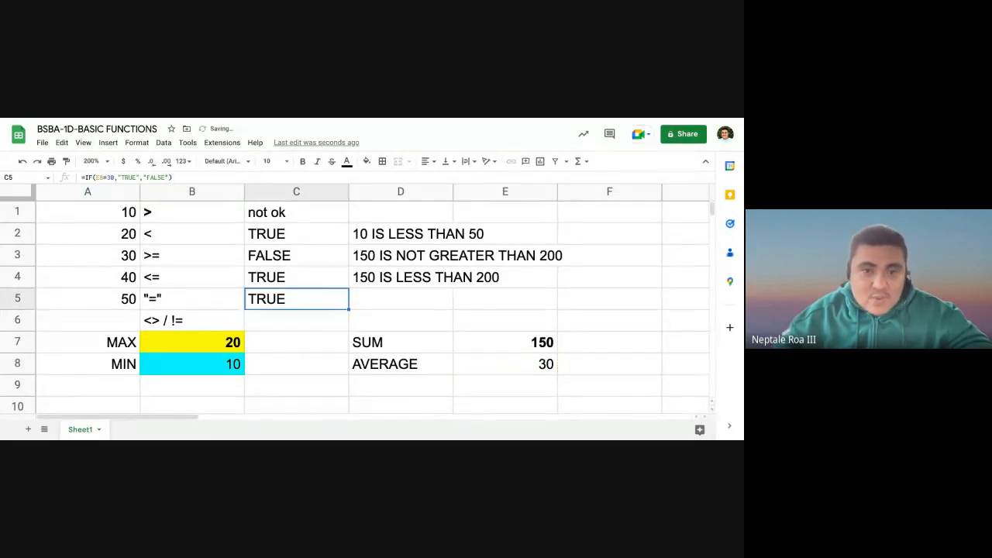
click(401, 299)
text(30)
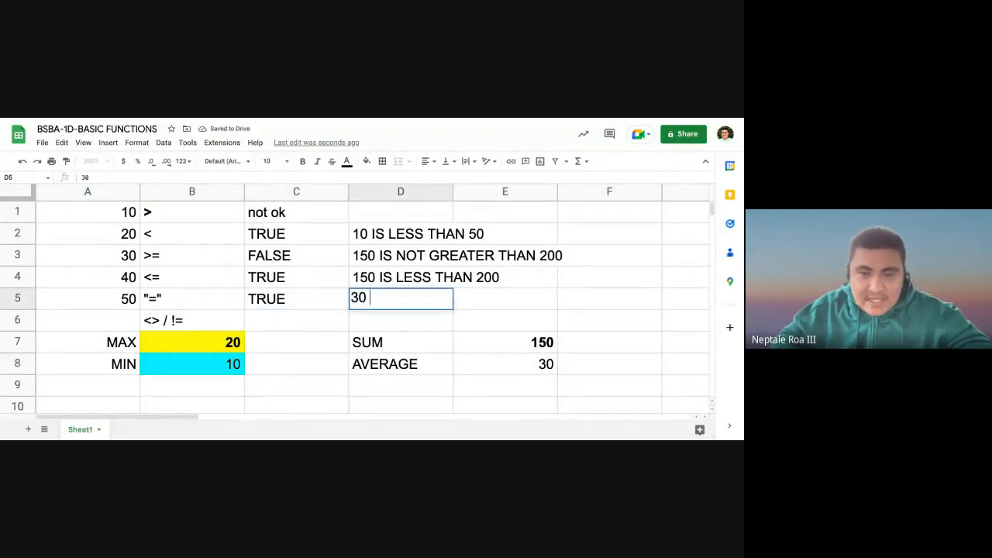
text( IS E)
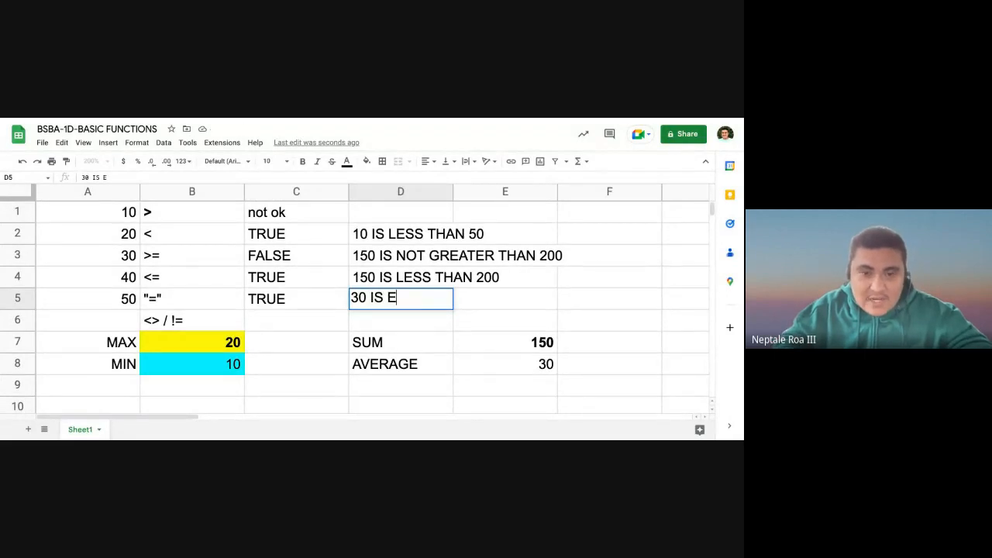
text(QUAL TO 30)
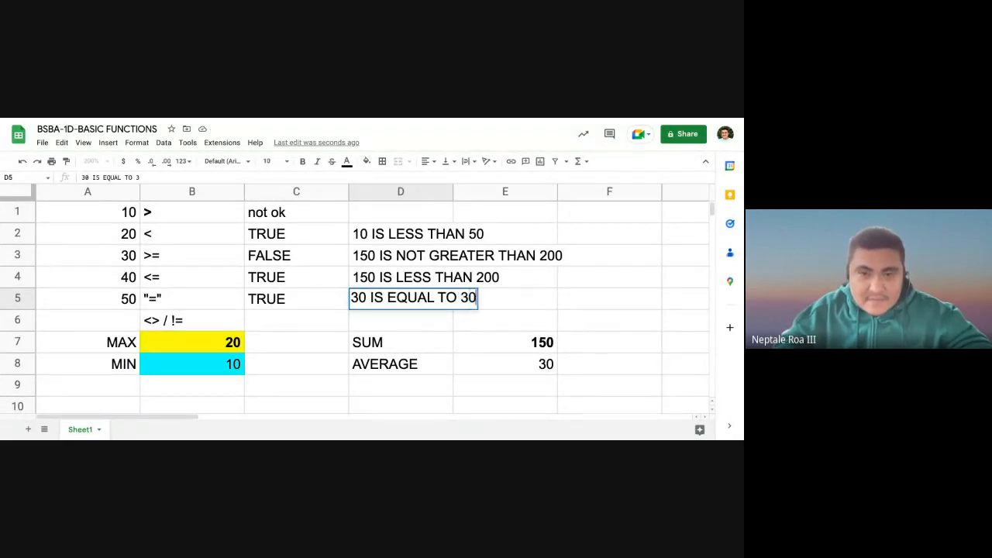
key(Return)
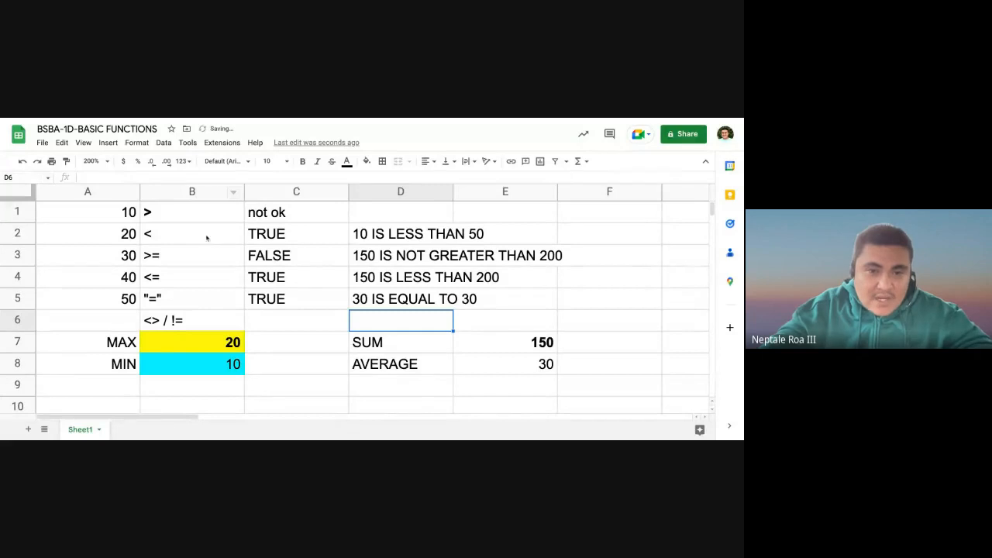
Enter the formula =IF(E8<>30,"TRUE","FALSE") in cell C6 to test the AVERAGE value with the not-equal operator
click(308, 323)
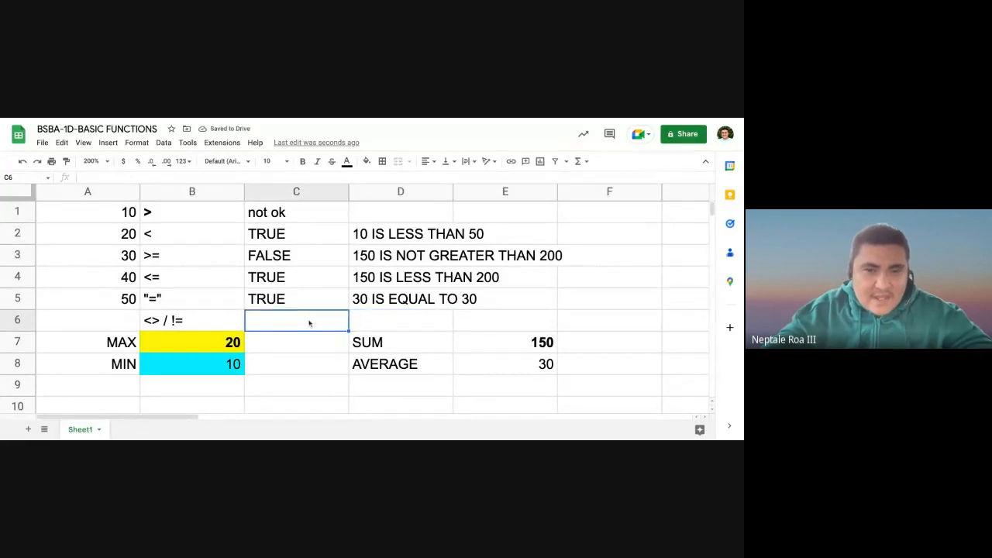
text(=)
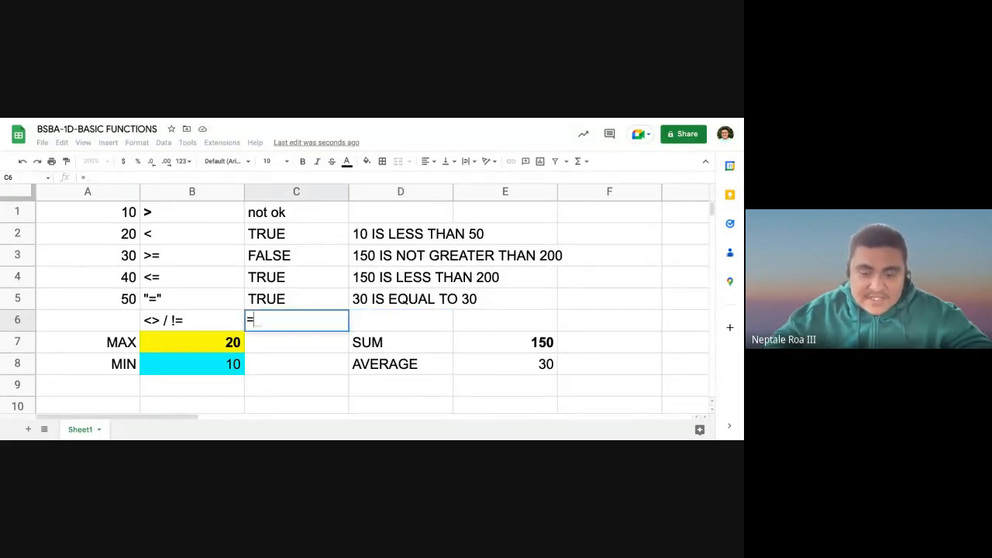
text(IF()
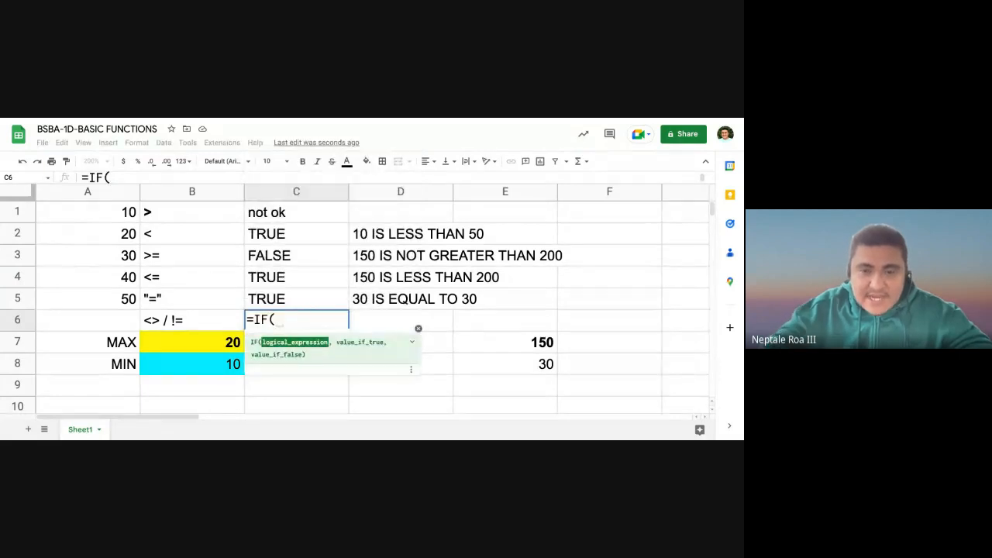
click(519, 368)
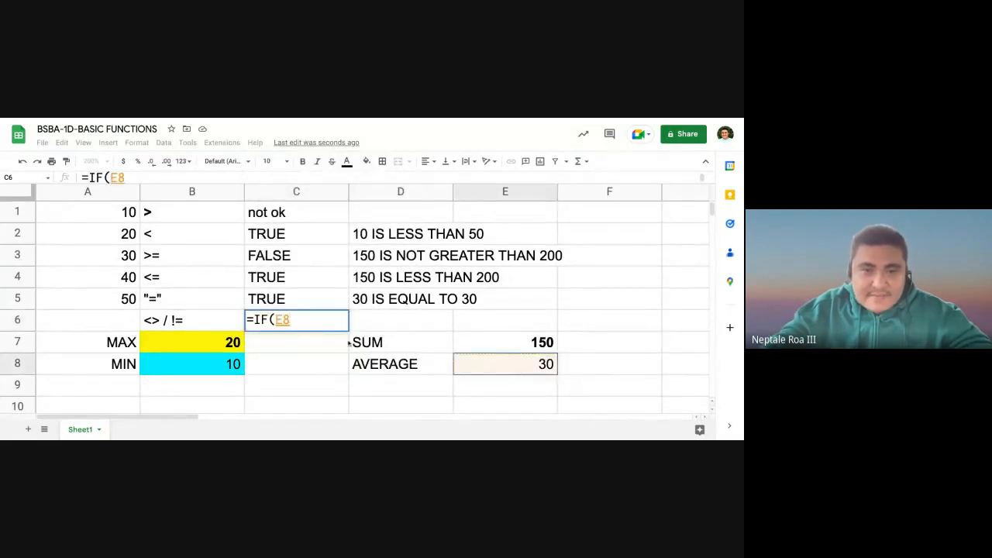
text(<>)
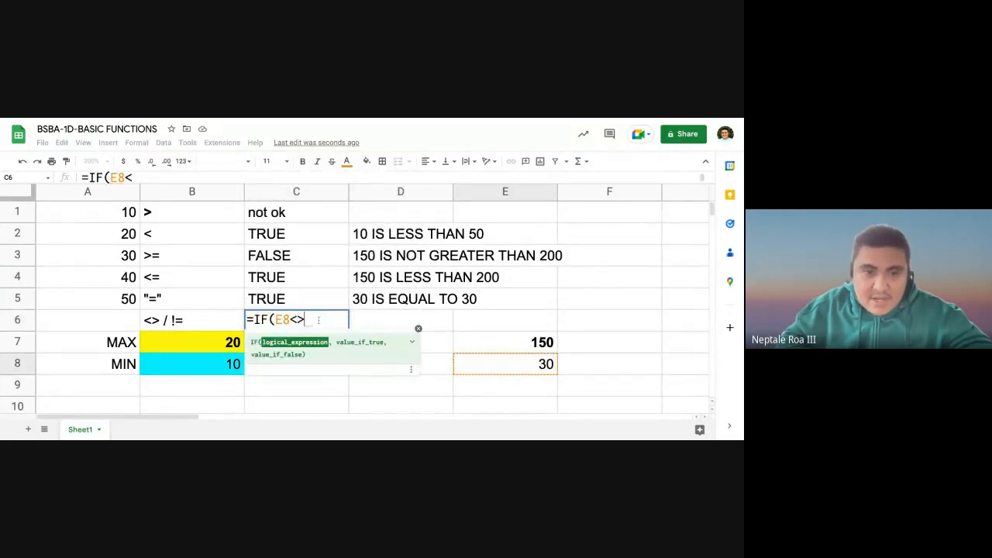
text(,)
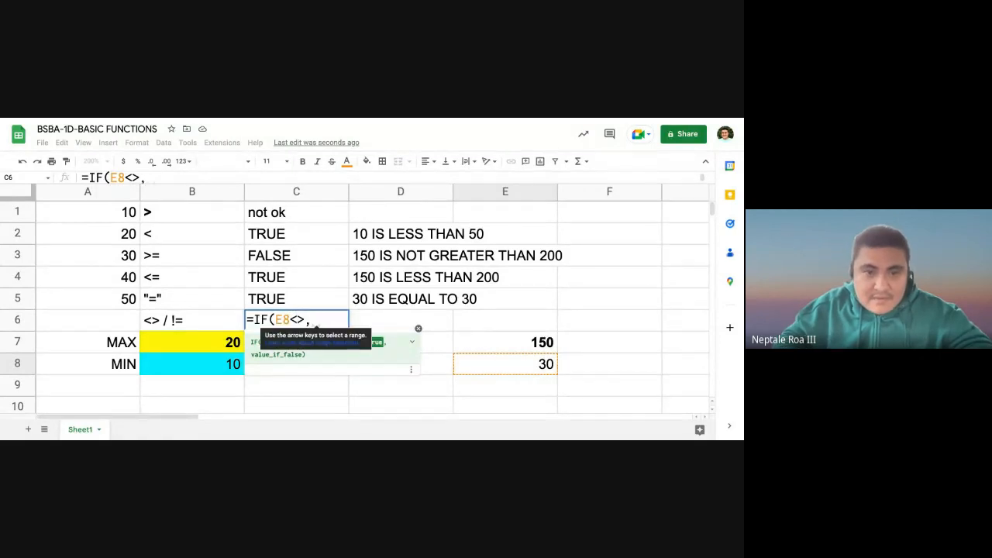
key(BackSpace)
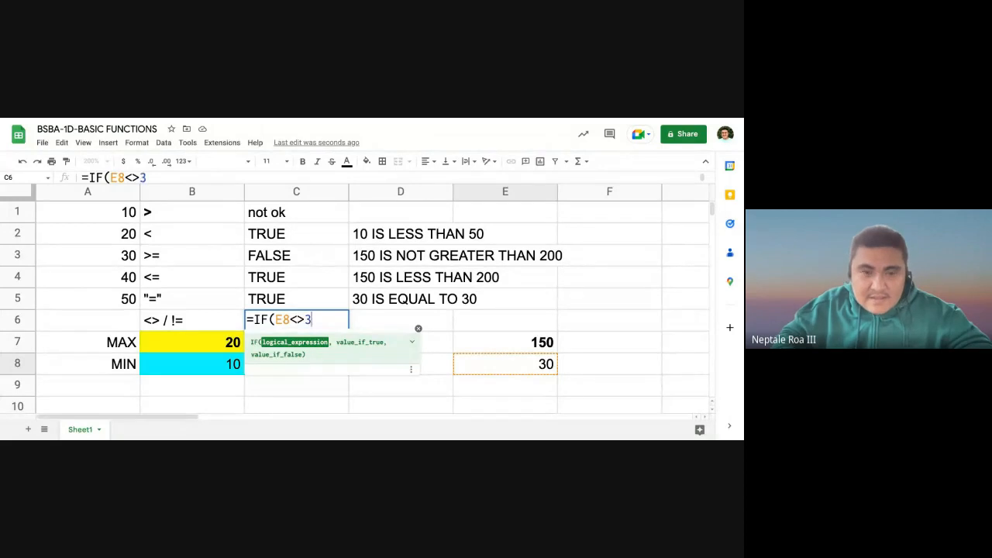
text(30)
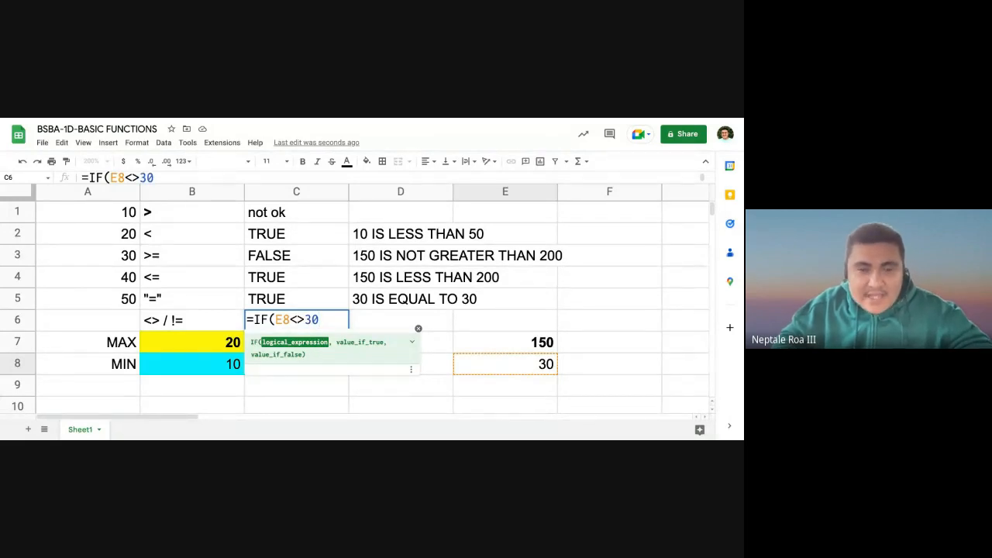
text(,"true)
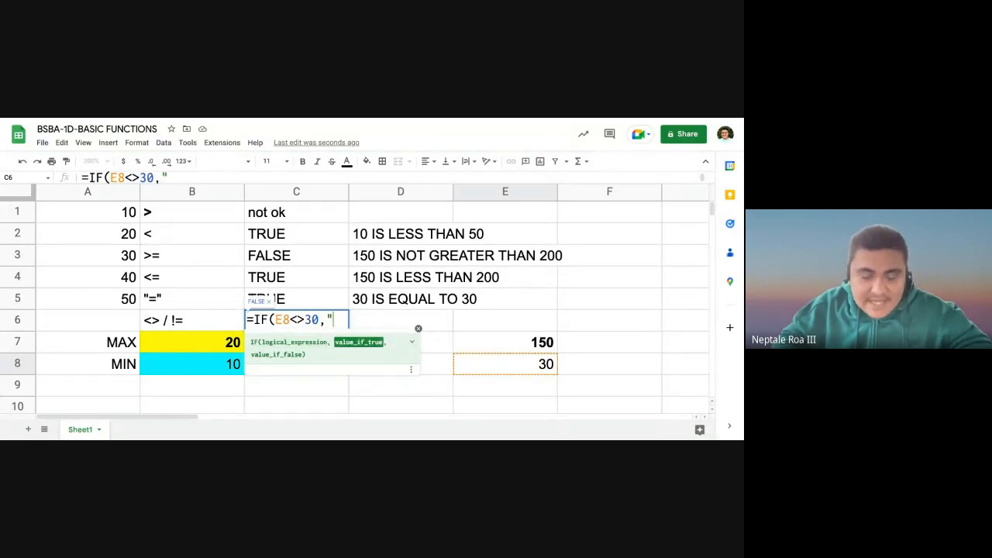
key(BackSpace)
key(BackSpace)
key(BackSpace)
key(BackSpace)
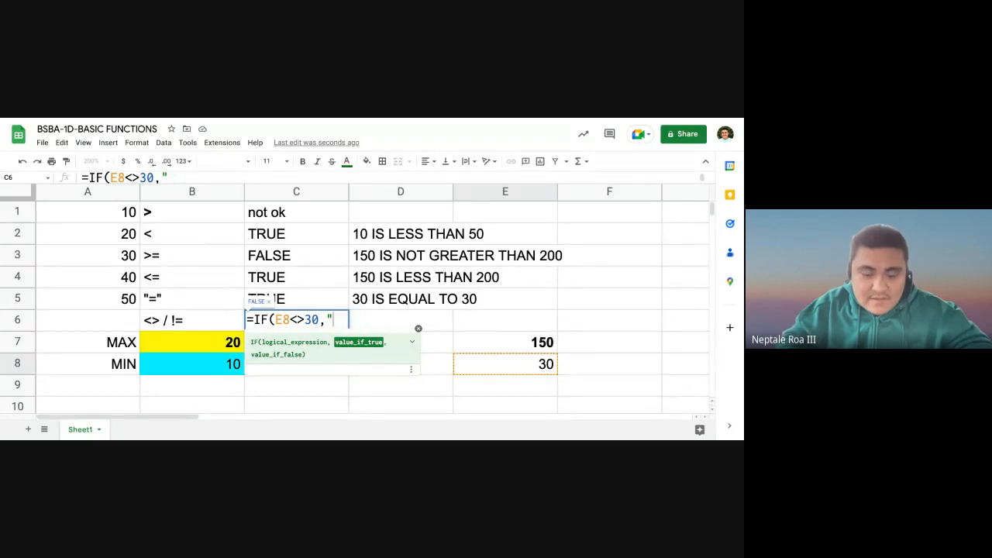
text(TRUE)
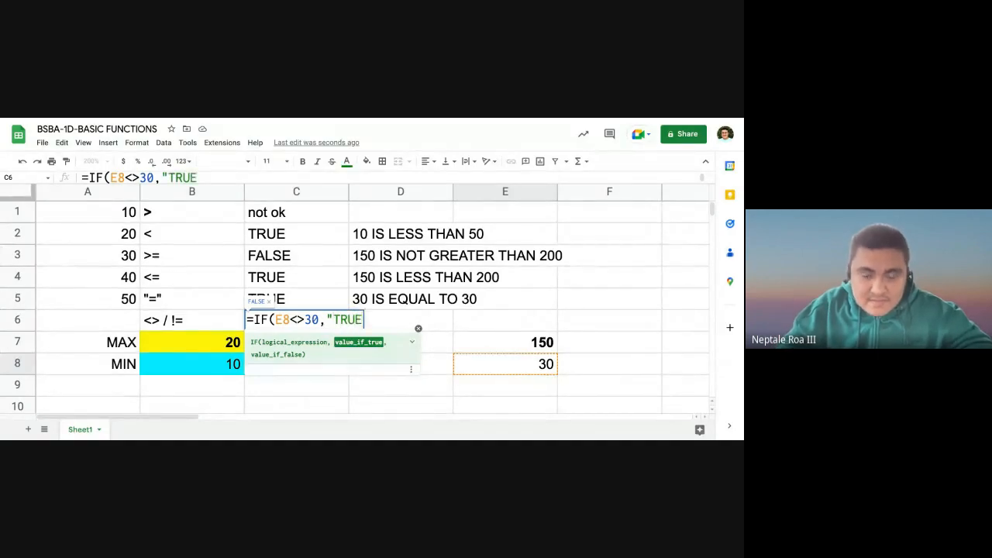
text(")
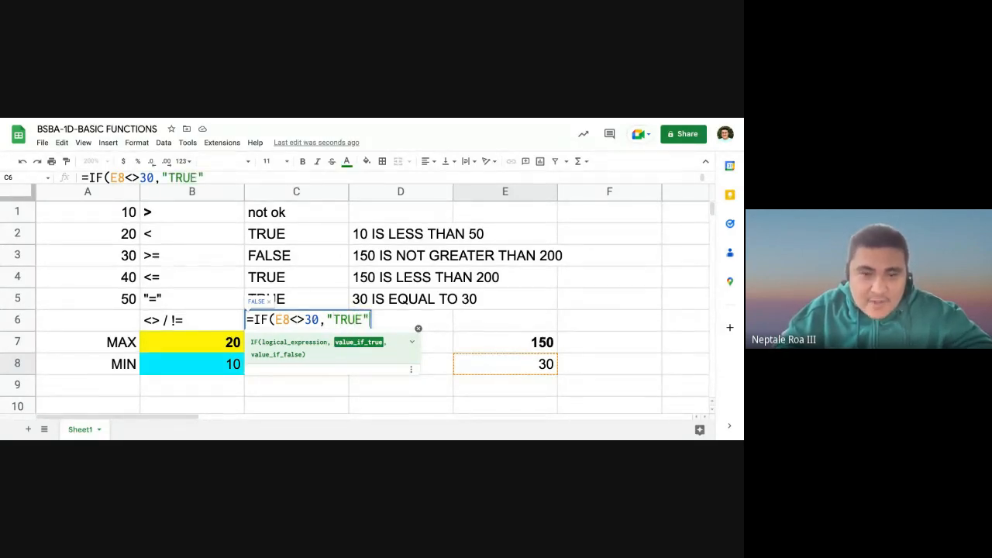
text(, )
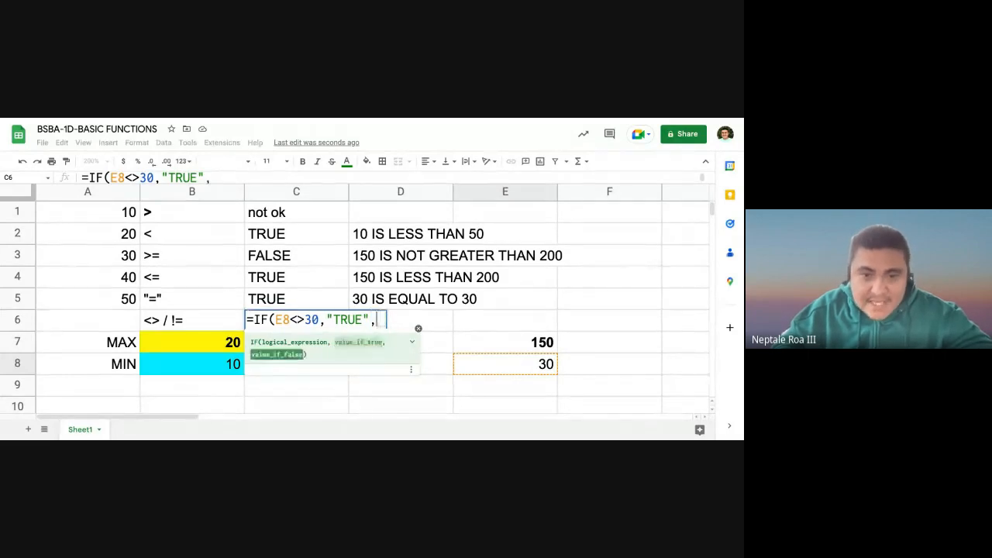
text("FA)
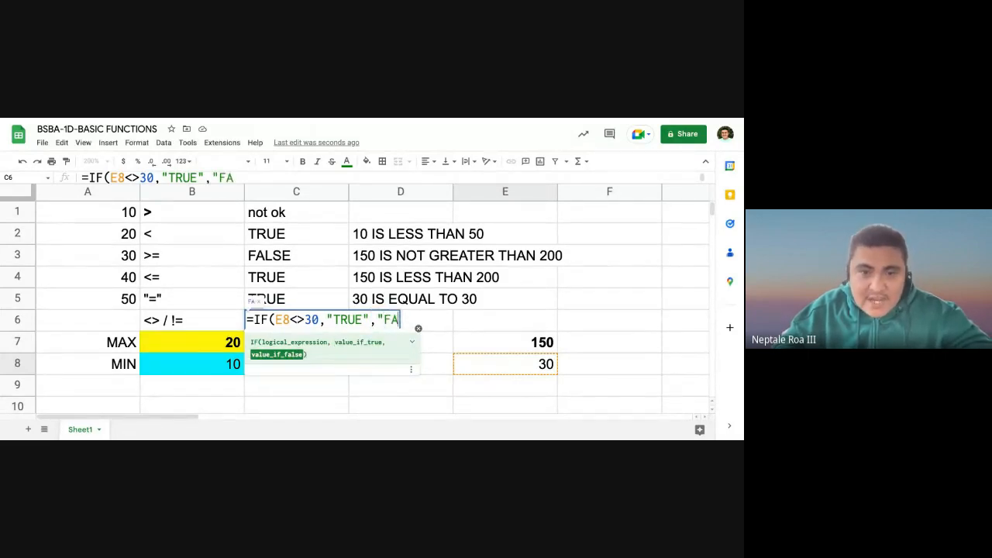
text(LSE"))
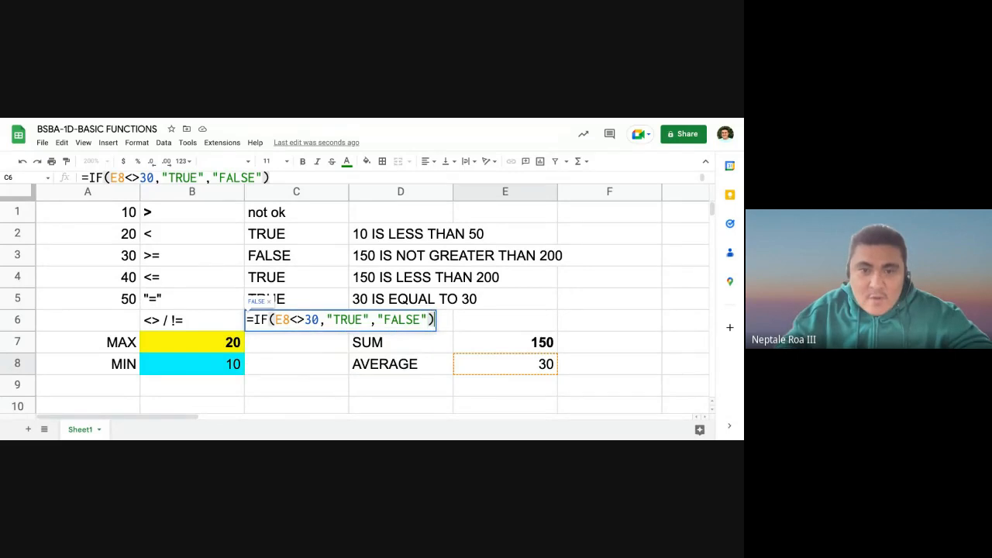
key(Return)
click(296, 320)
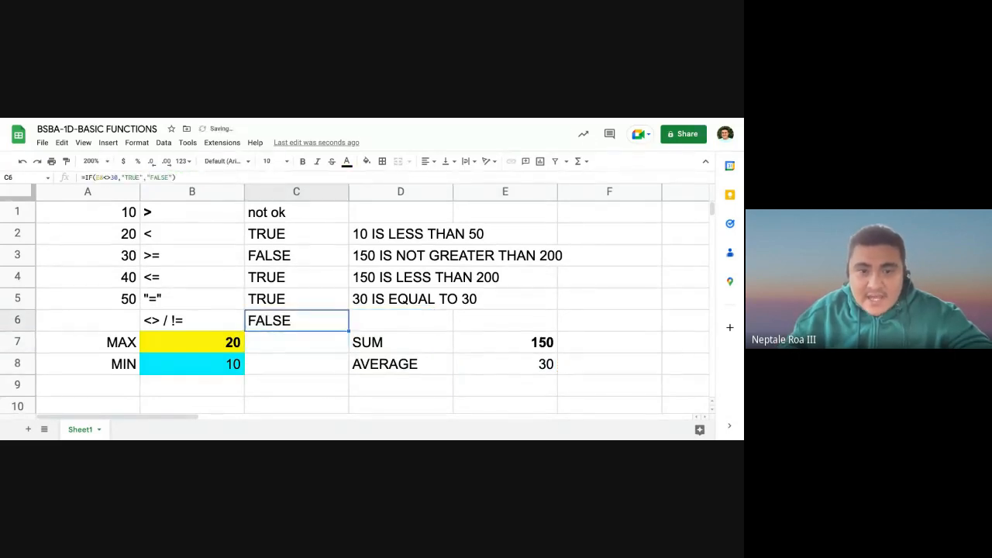
Shorten the not-equal operator label in cell B6 to "<>" by removing the "!=" alternative
click(195, 319)
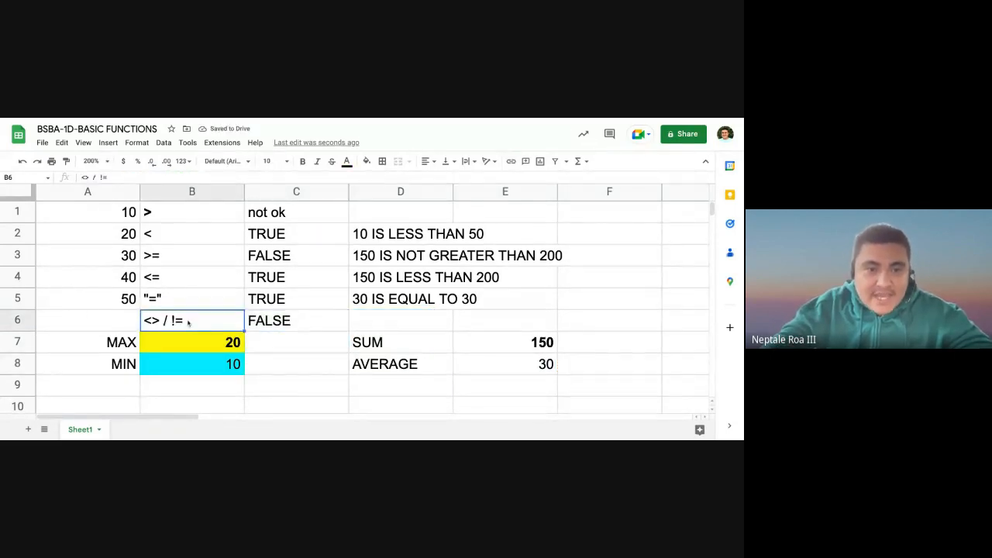
double_click(194, 318)
key(BackSpace)
key(BackSpace)
key(BackSpace)
key(BackSpace)
key(BackSpace)
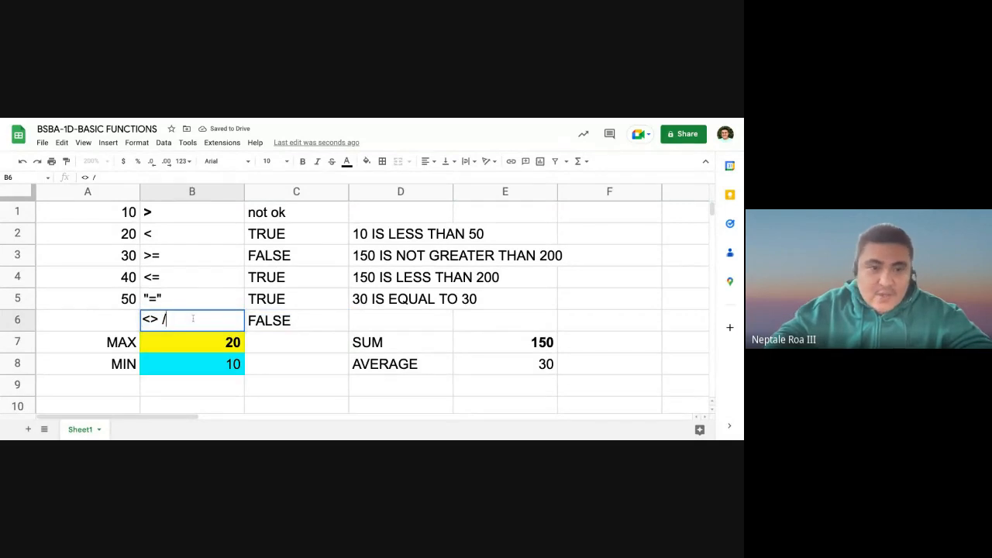
key(Return)
Examine the not-equal formula in cell C6, comparing its result with the AVERAGE value in E8 and the operator in B6
click(284, 325)
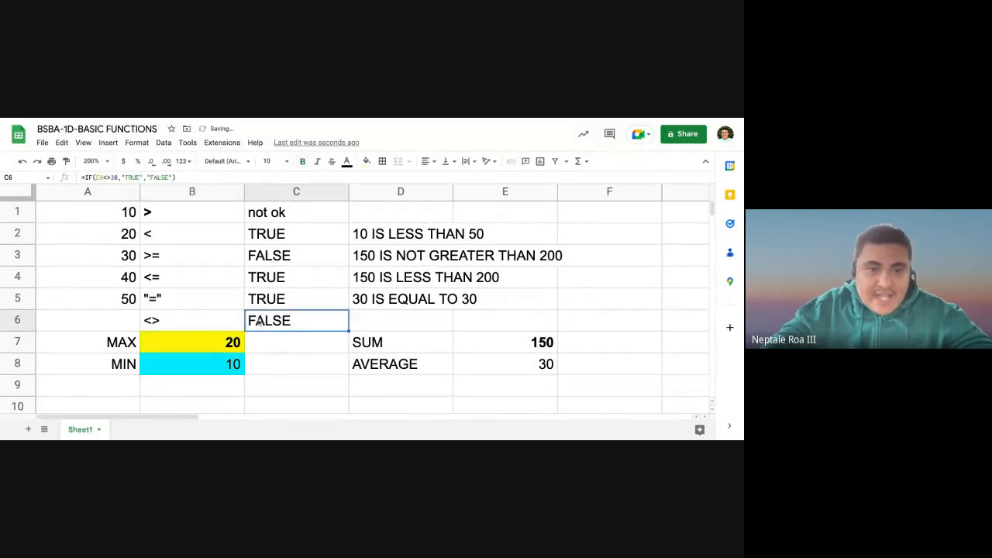
click(173, 325)
click(256, 324)
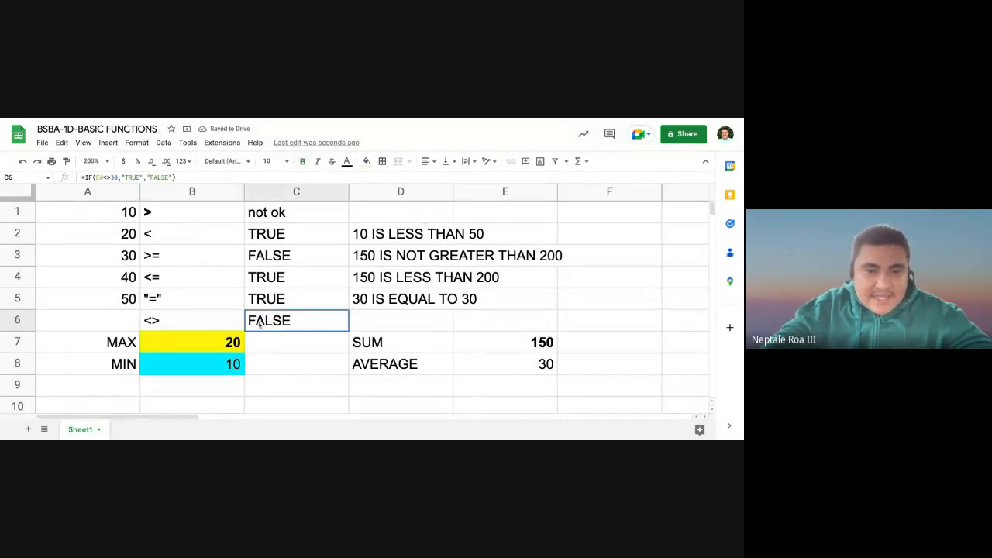
click(379, 308)
click(370, 317)
click(323, 323)
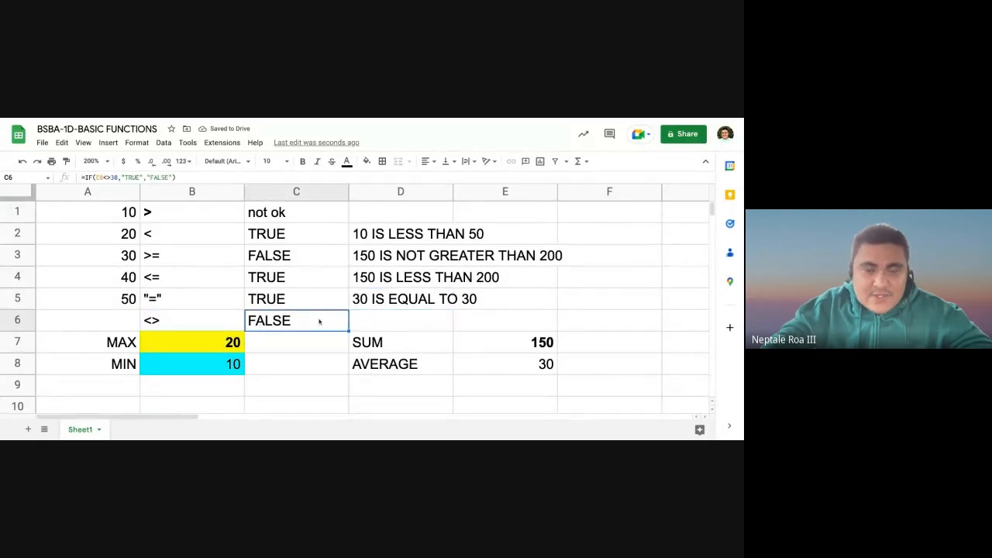
click(374, 324)
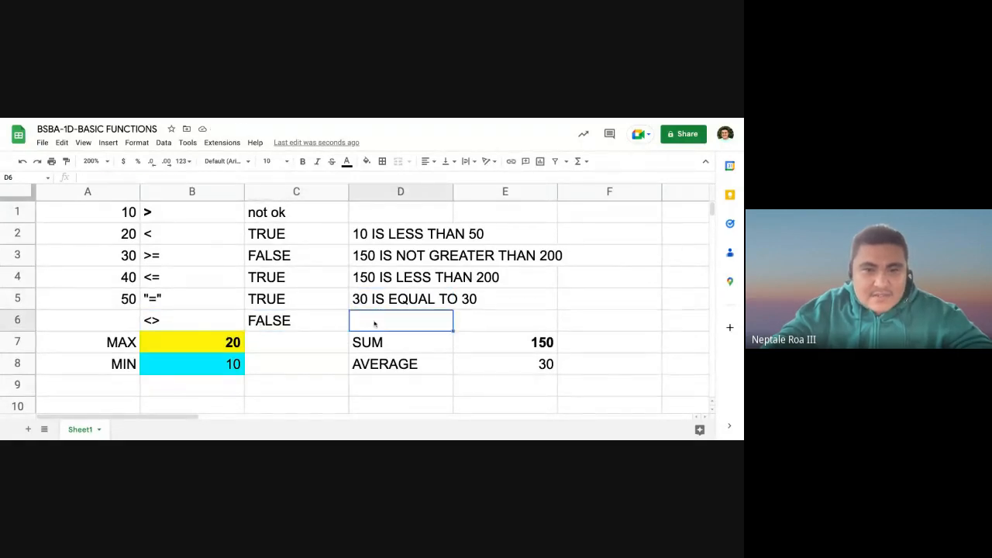
click(305, 322)
click(496, 365)
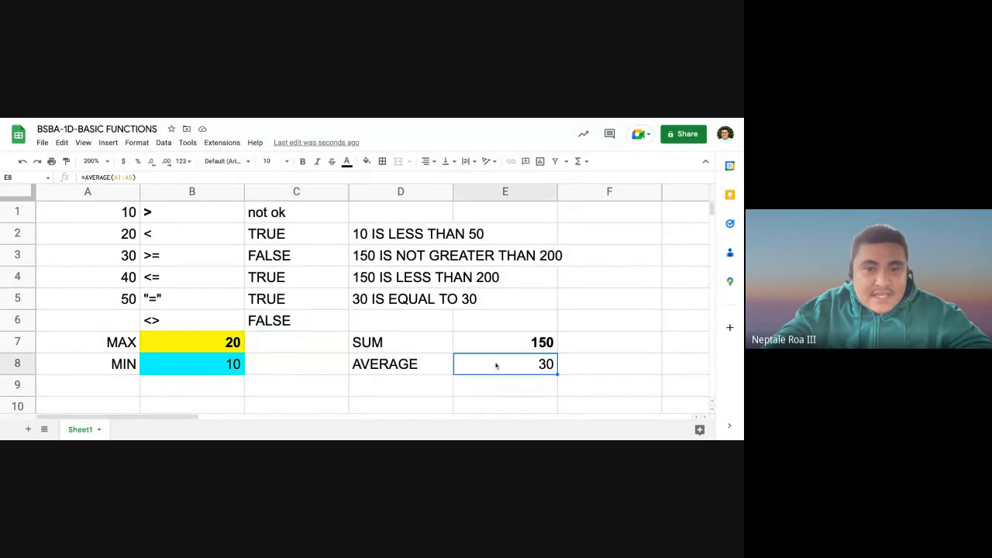
click(396, 324)
click(312, 324)
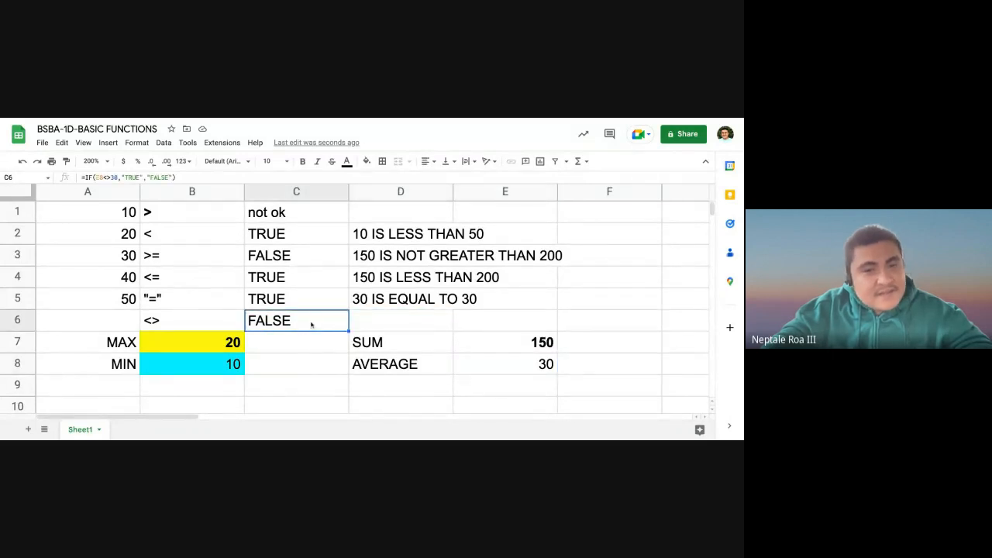
click(527, 364)
click(397, 324)
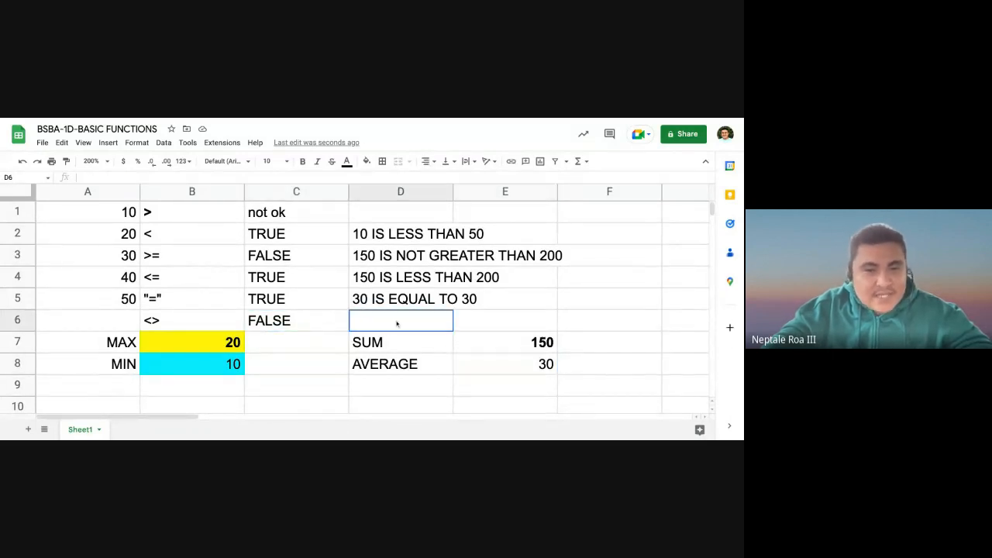
click(282, 319)
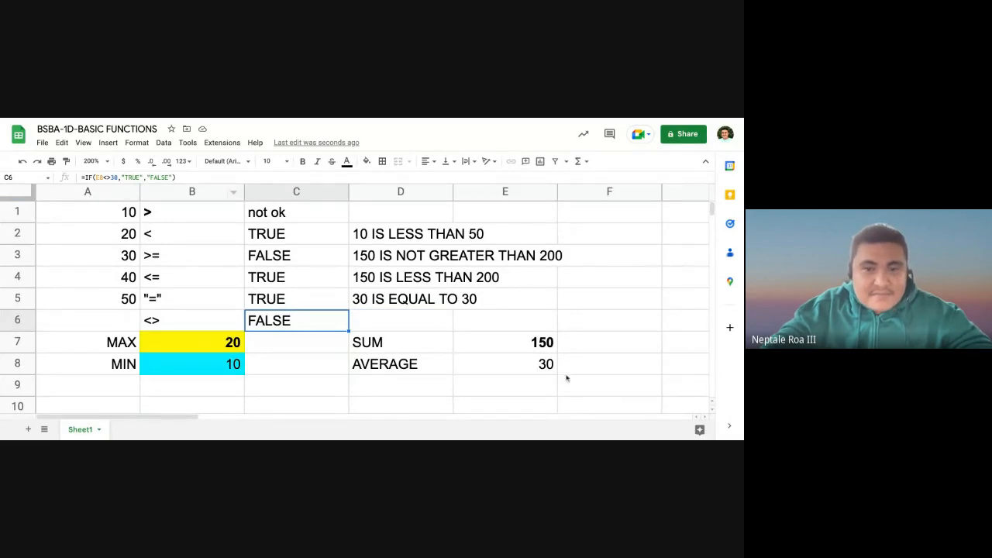
click(98, 177)
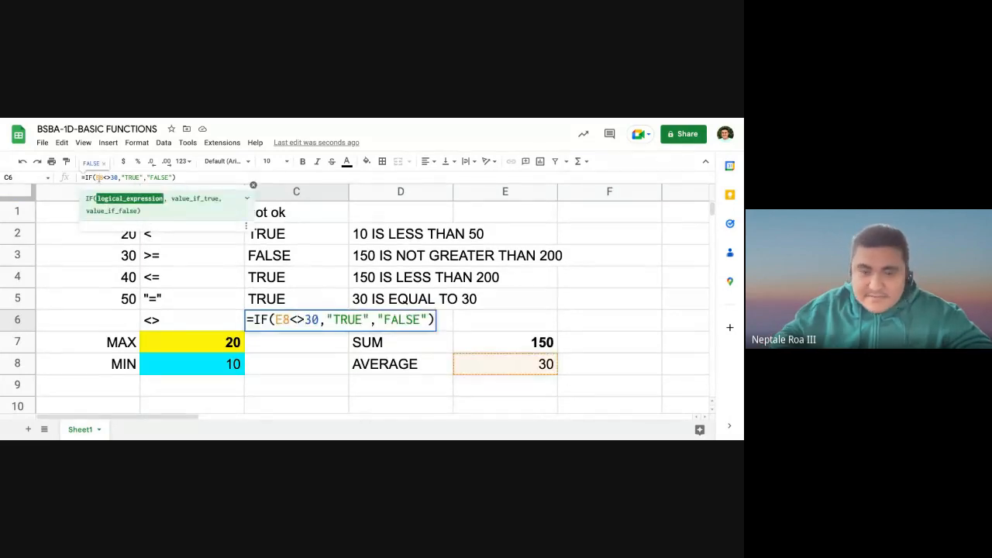
key(Return)
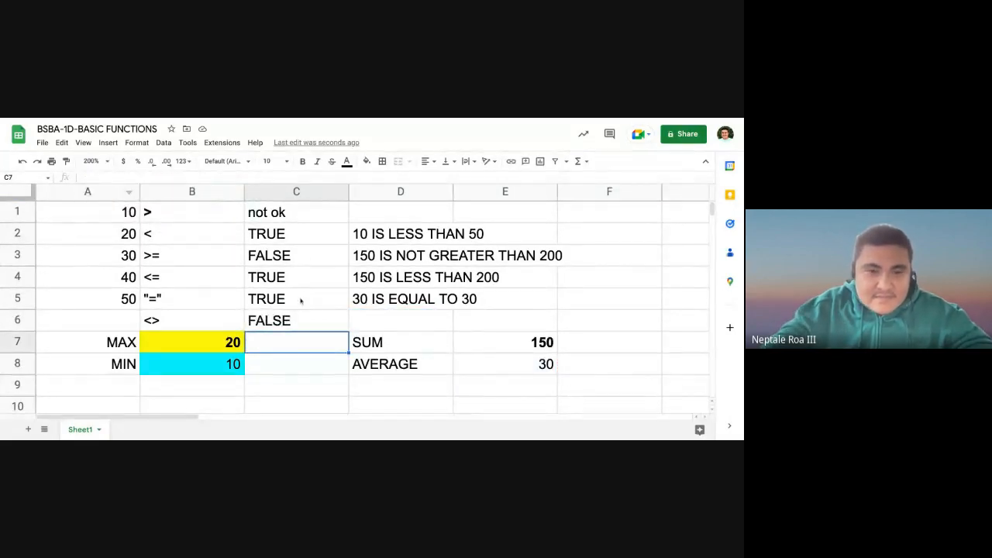
click(302, 302)
click(312, 314)
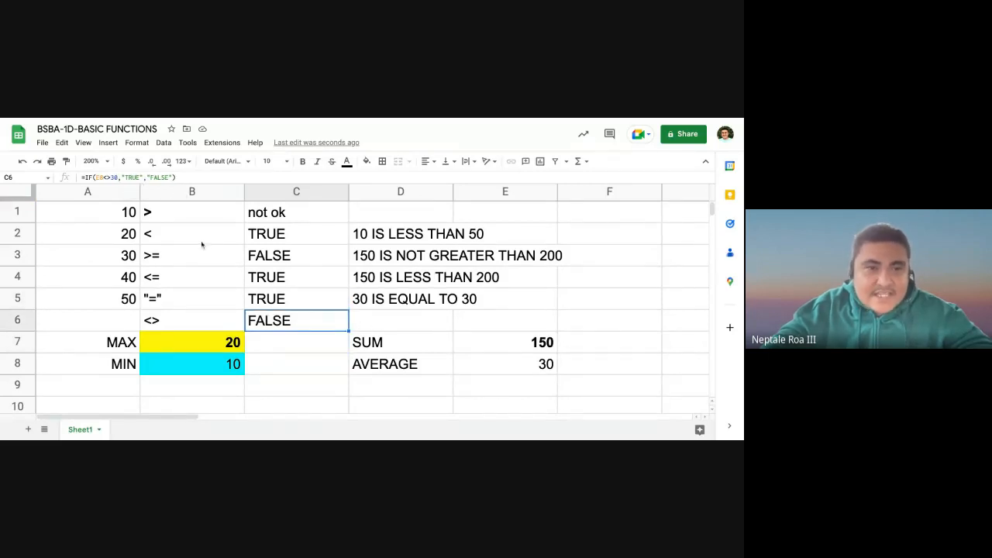
click(402, 323)
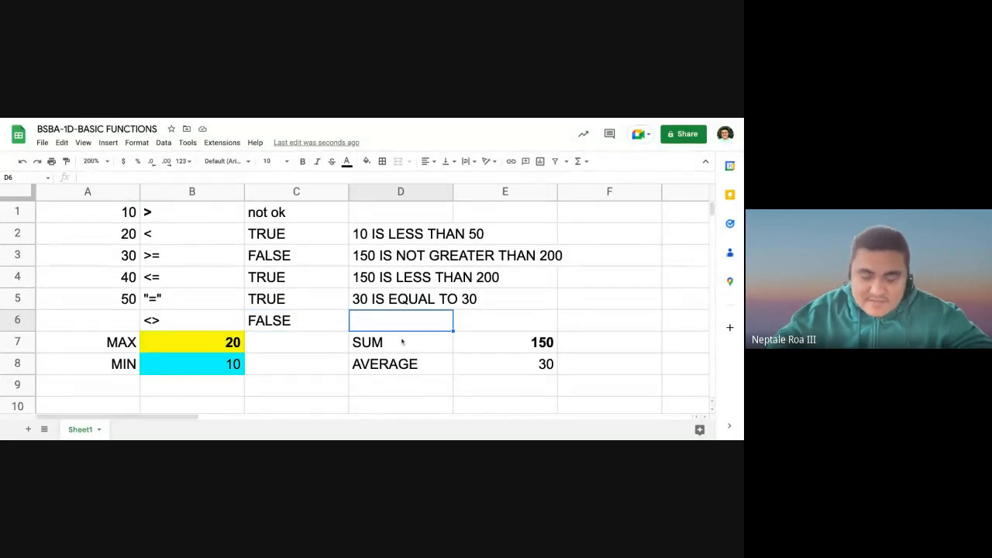
text(DS)
key(BackSpace)
key(BackSpace)
text(FA)
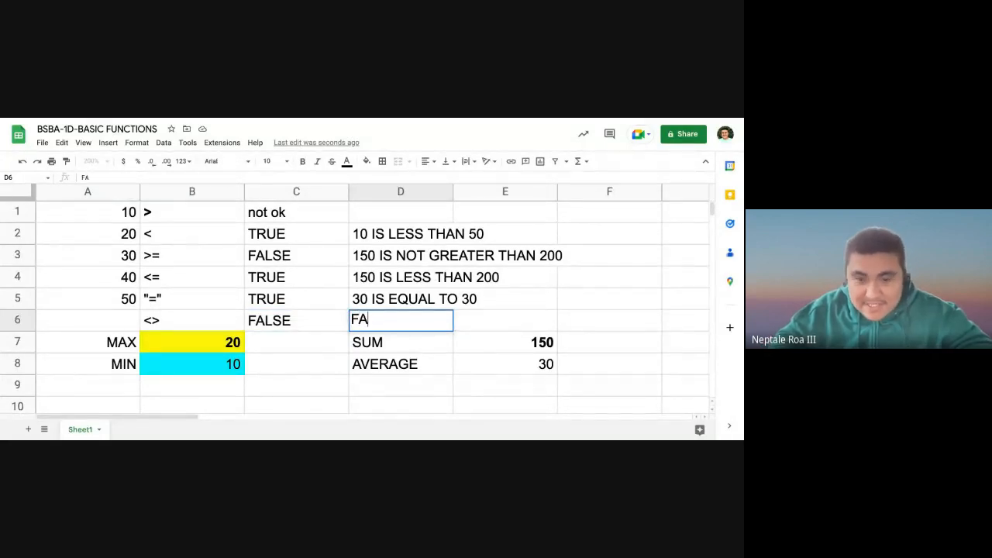
text(LSAE D)
key(BackSpace)
key(BackSpace)
key(BackSpace)
key(BackSpace)
key(BackSpace)
key(BackSpace)
key(BackSpace)
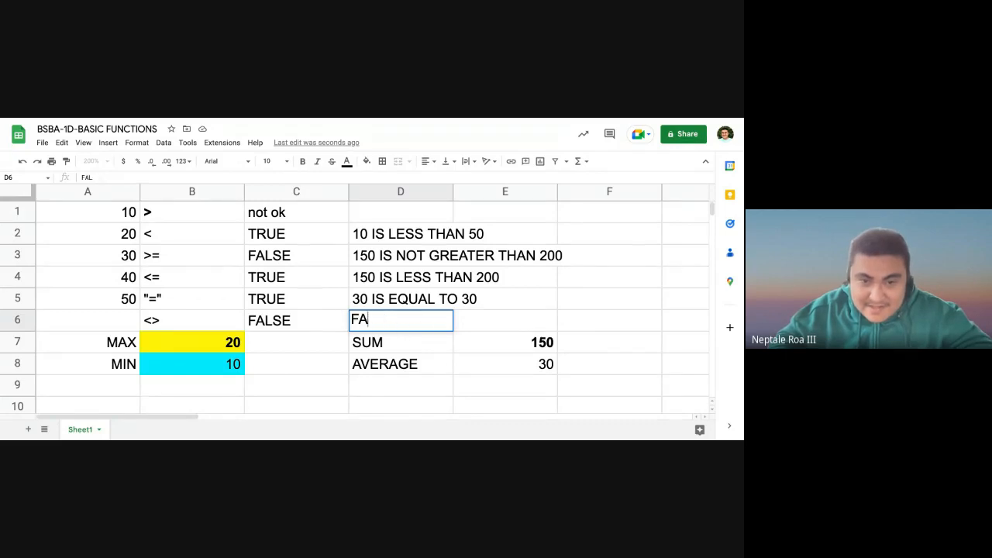
text(309)
key(BackSpace)
key(BackSpace)
key(BackSpace)
key(BackSpace)
Add the explanatory note "30 IS NOT EQUAL TO 30" in cell D6 beside the not-equal formula
text(39)
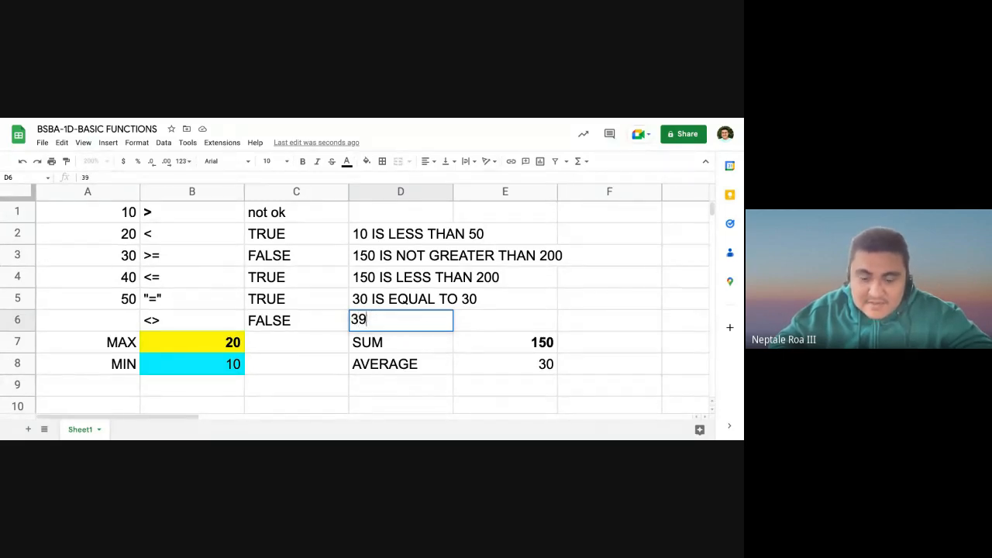
key(BackSpace)
text(0 IS NOT )
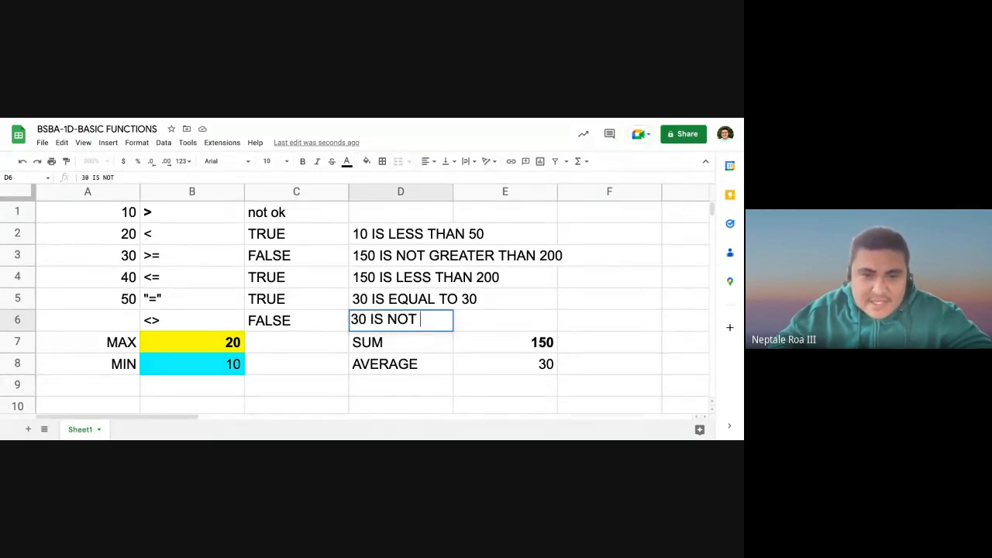
text(EQUAL TO 30)
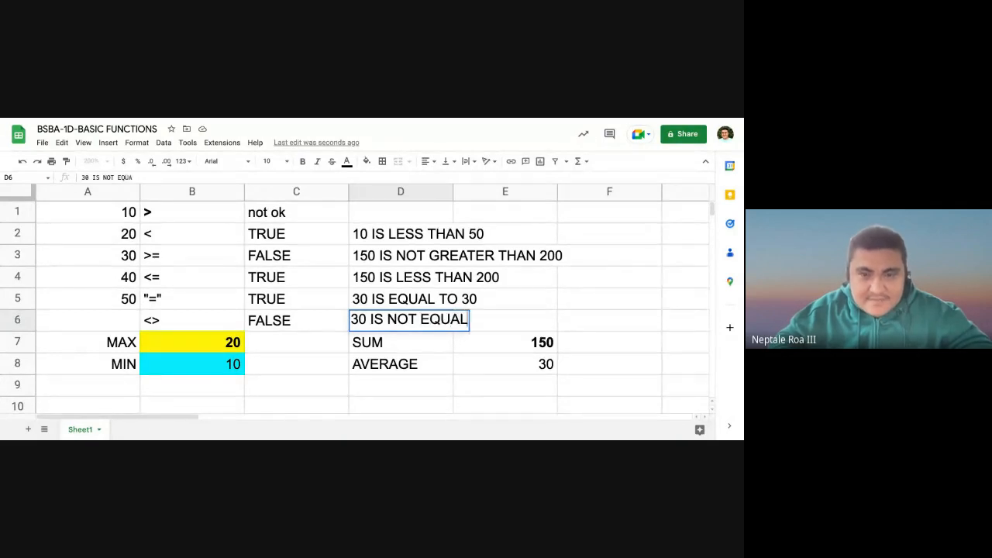
key(Return)
Try the "!=" operator in place of "<>" in the IF formula in cell C6
key(Up)
key(Left)
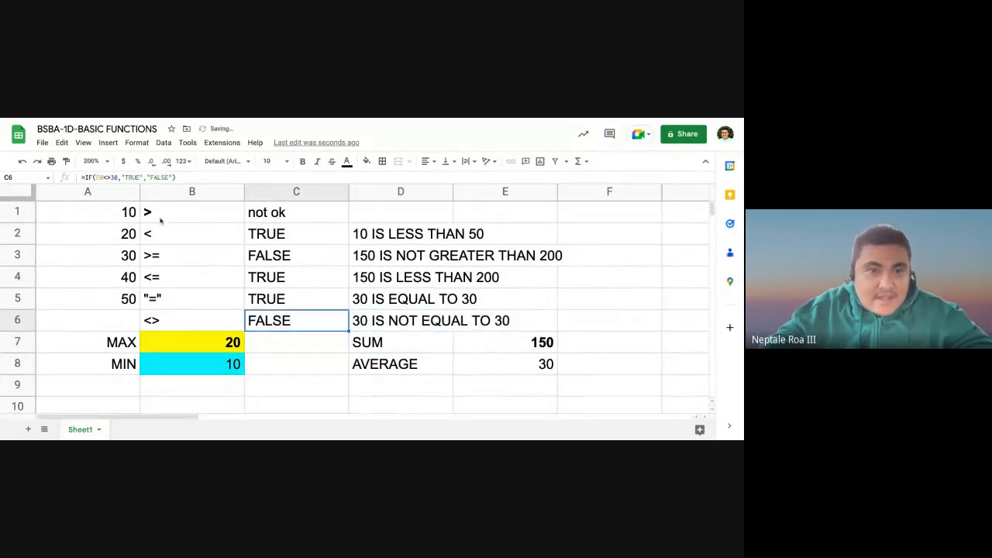
key(Return)
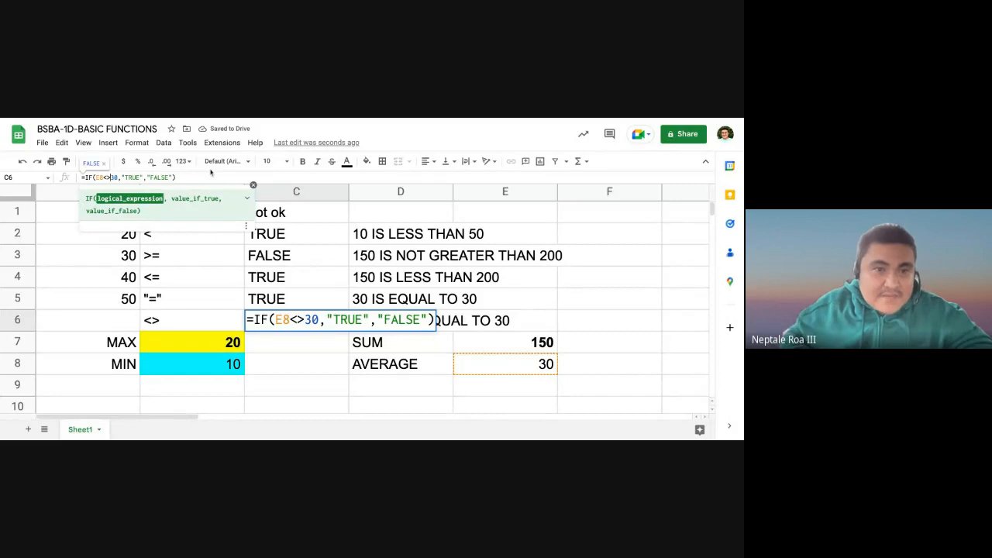
key(BackSpace)
key(BackSpace)
text(!=)
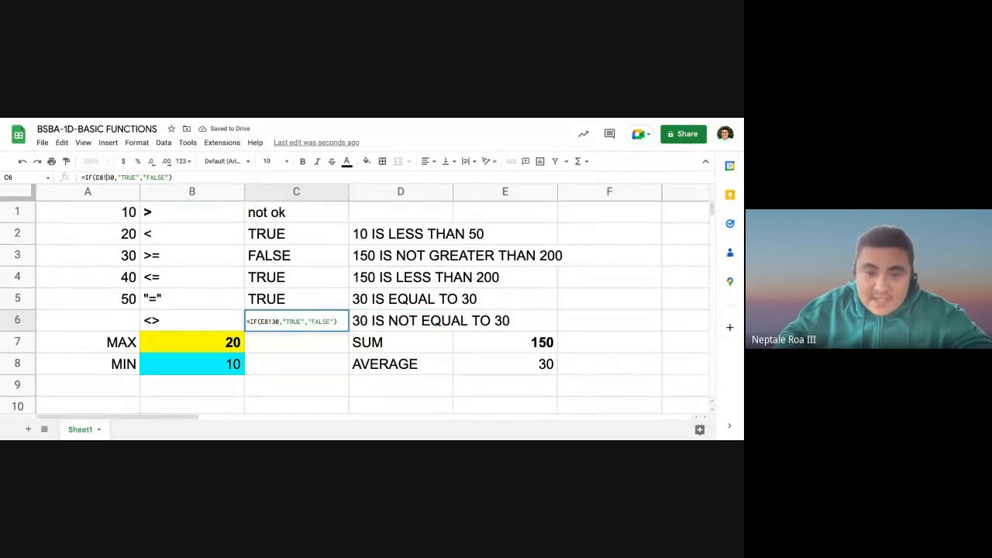
key(Return)
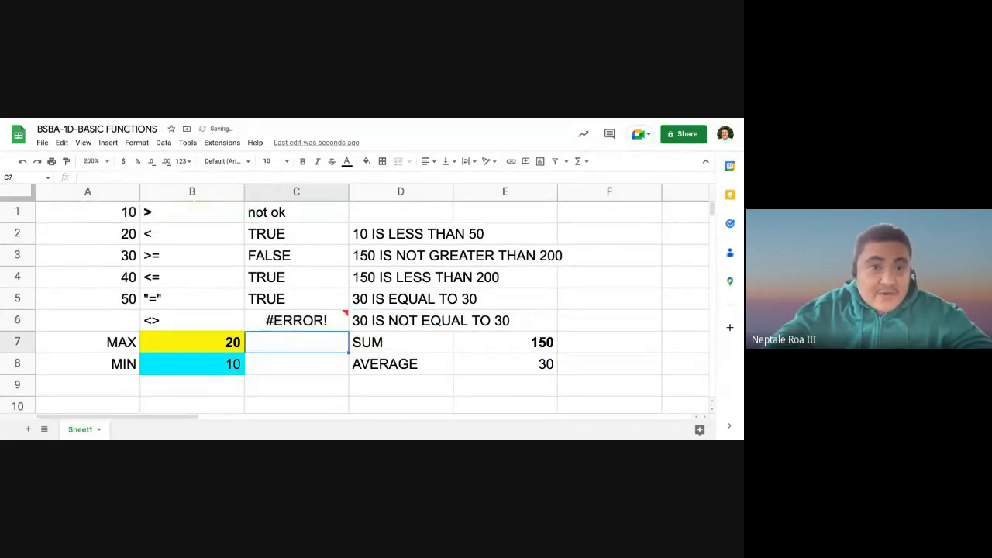
Restore the "<>" operator in cell C6 so the formula reads =IF(E8<>30,"TRUE","FALSE")
key(Up)
key(Return)
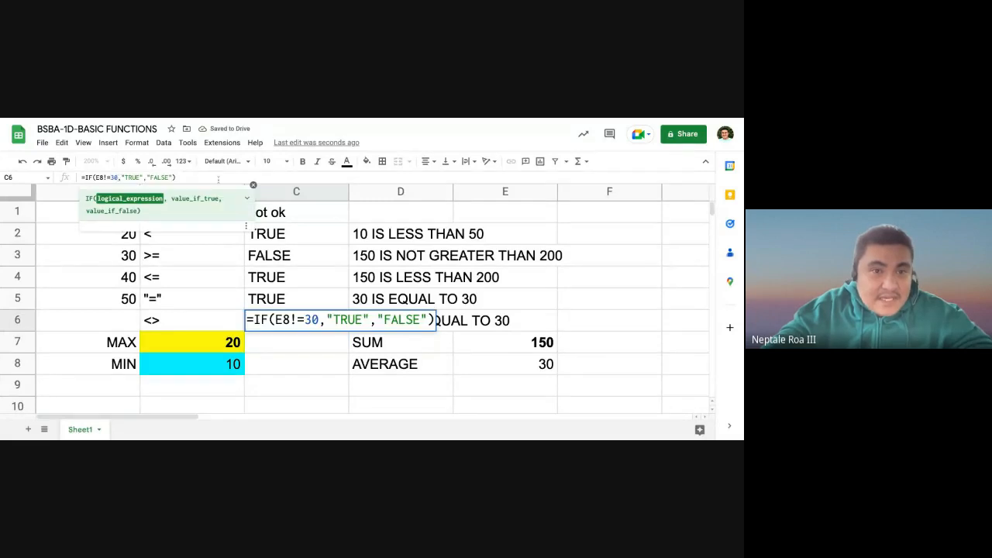
click(110, 178)
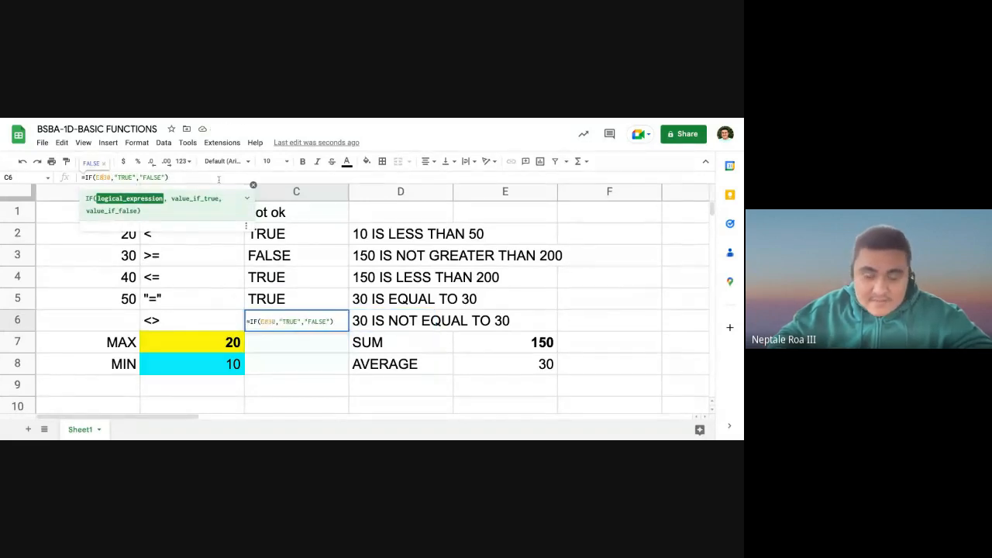
key(BackSpace)
key(BackSpace)
text(<>)
key(Return)
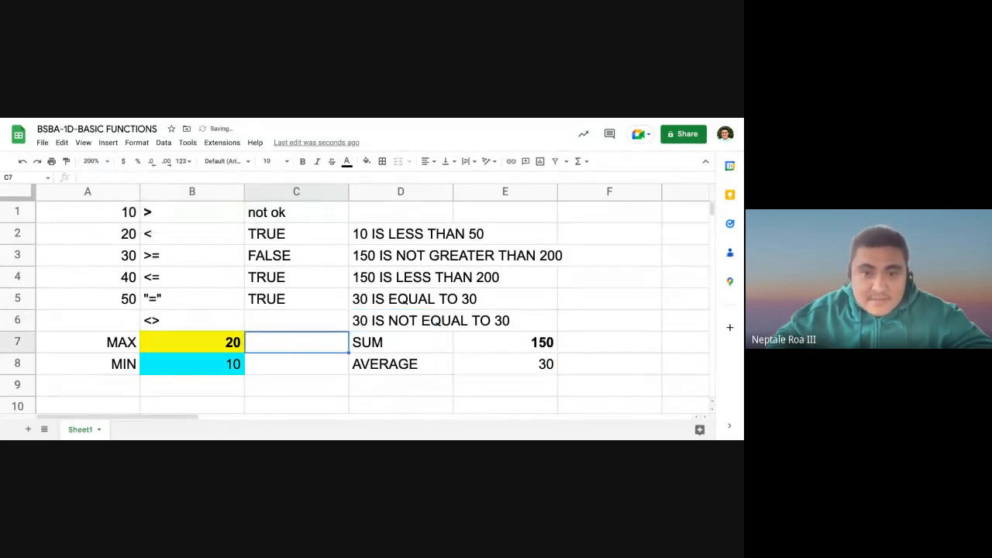
key(Up)
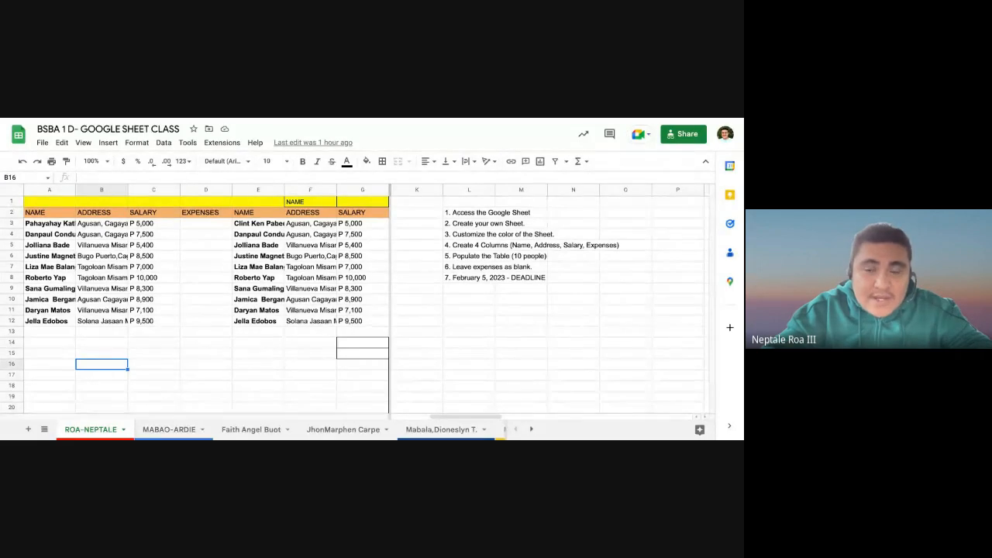
Look through the full list of student sheets in the BSBA 1 D- GOOGLE SHEET CLASS workbook down to its end
click(45, 429)
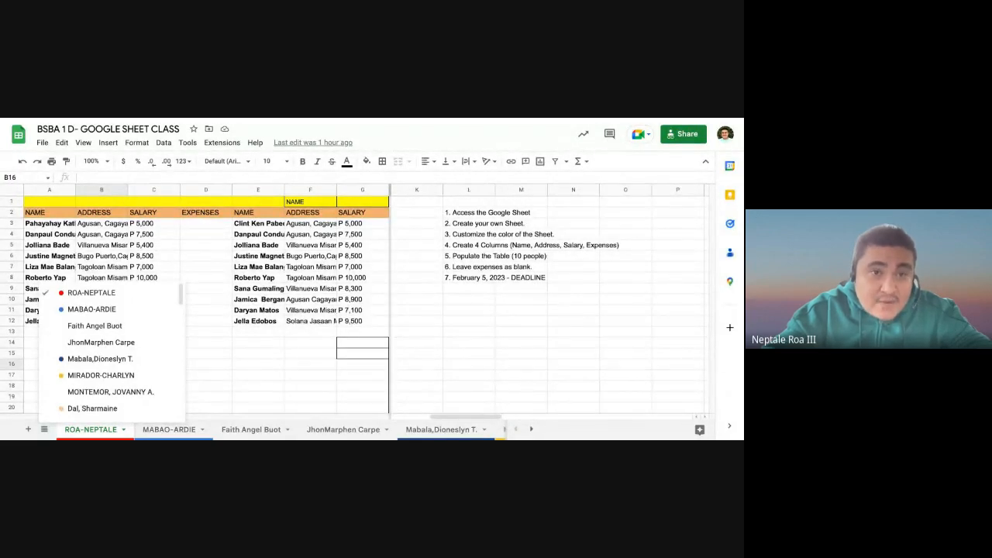
click(68, 427)
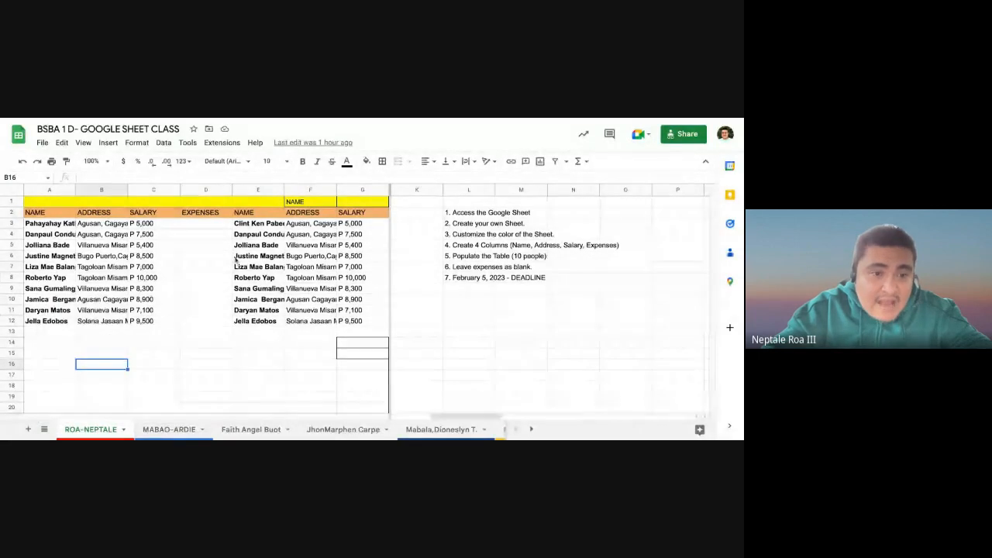
click(44, 428)
scroll(124, 366, down, 2)
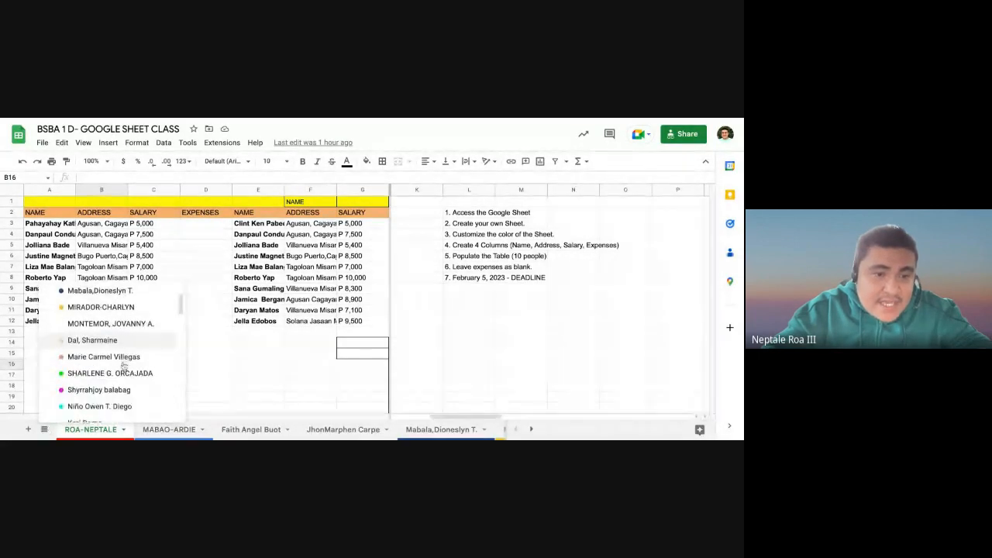
scroll(124, 365, down, 1)
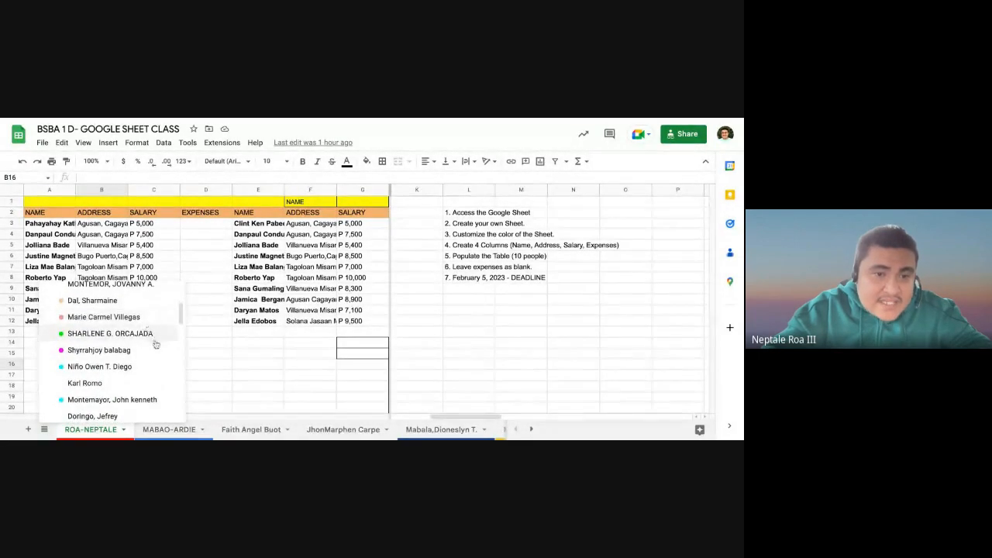
scroll(152, 341, down, 1)
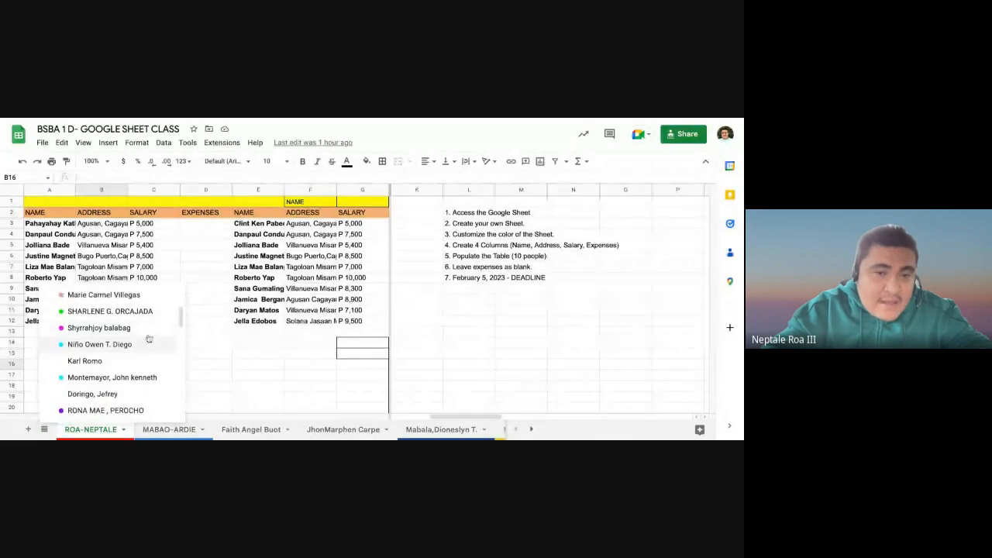
scroll(146, 336, down, 3)
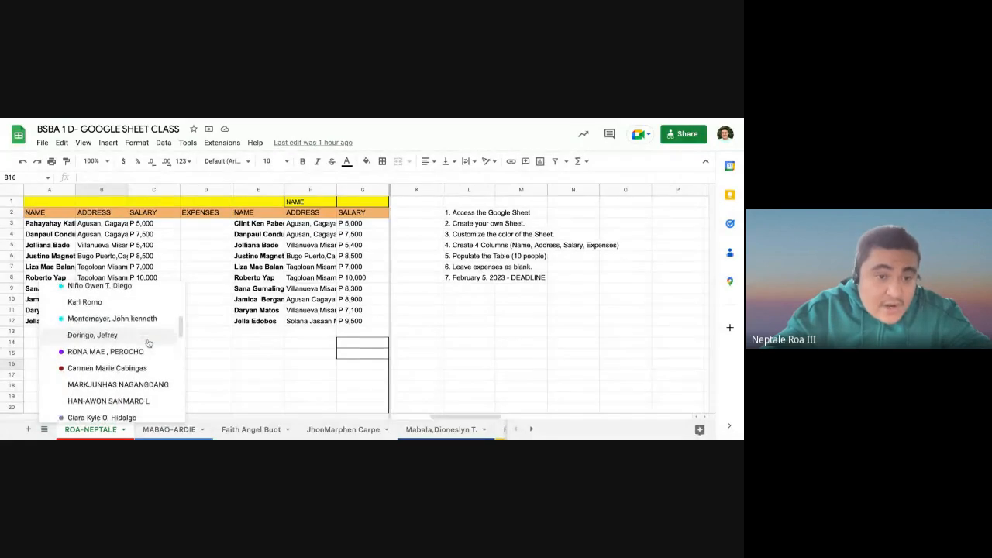
scroll(147, 340, down, 3)
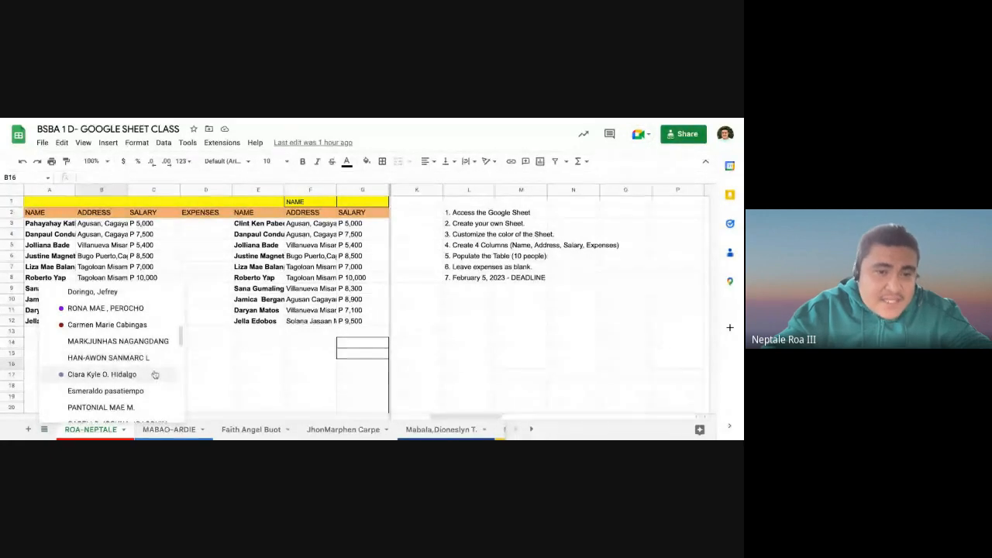
scroll(148, 361, down, 1)
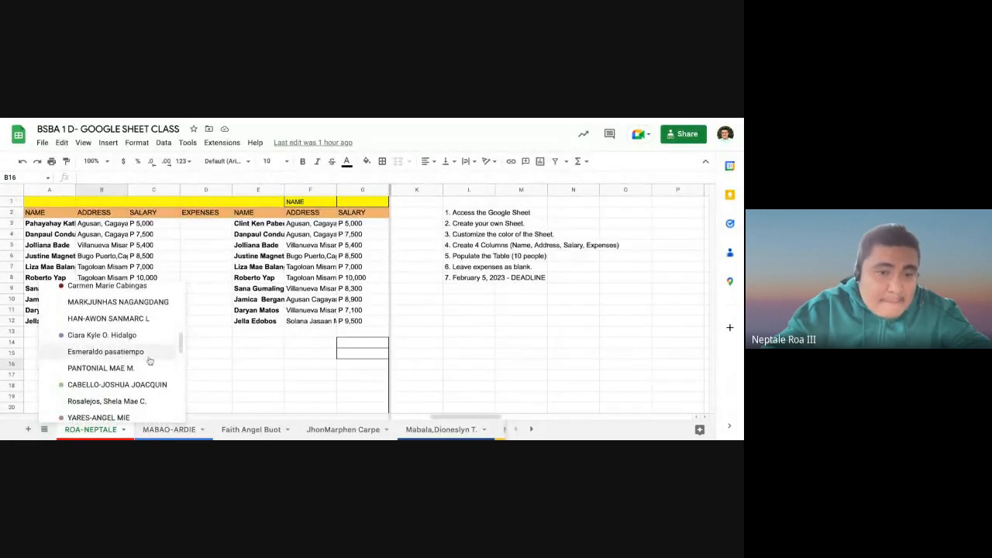
scroll(144, 356, down, 2)
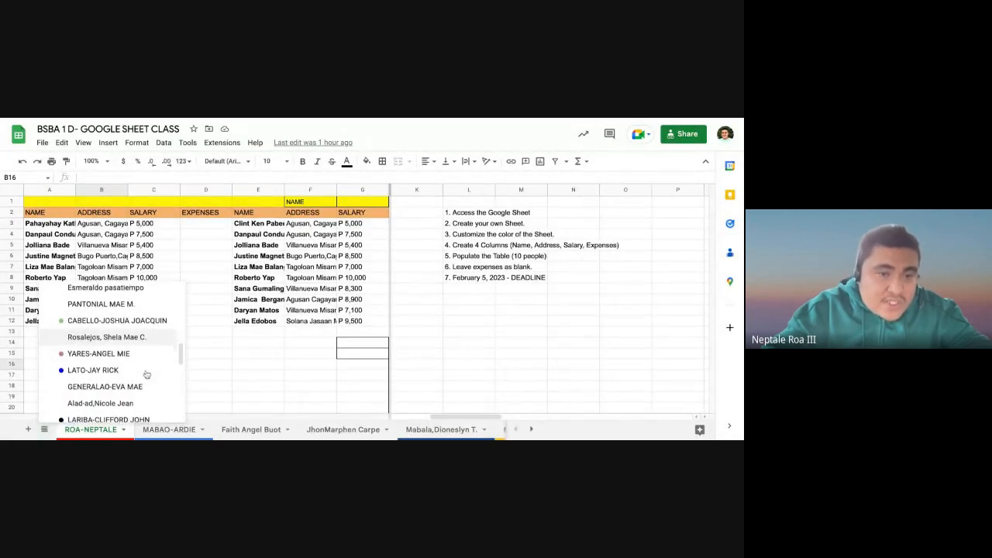
scroll(141, 364, down, 3)
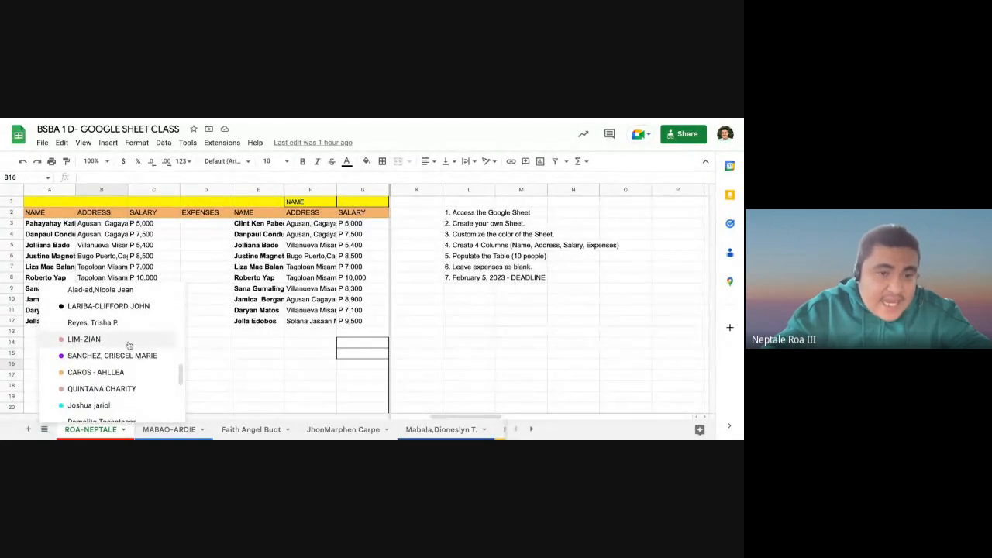
scroll(129, 345, down, 2)
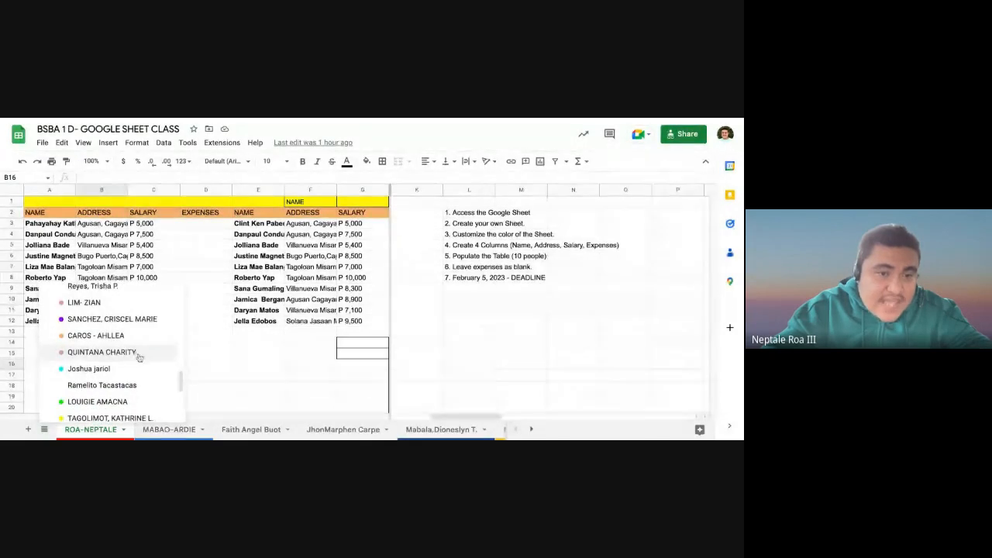
scroll(141, 358, down, 2)
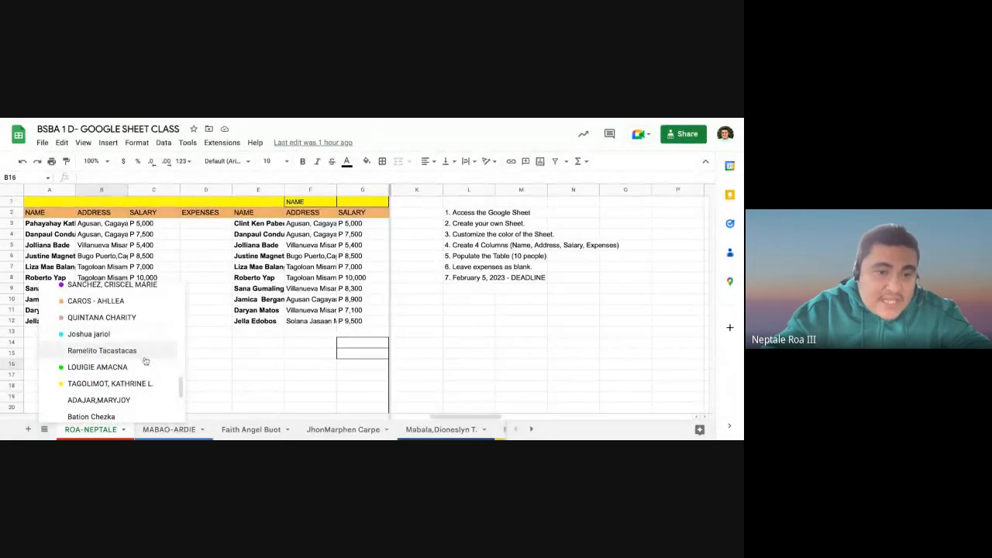
scroll(145, 361, down, 2)
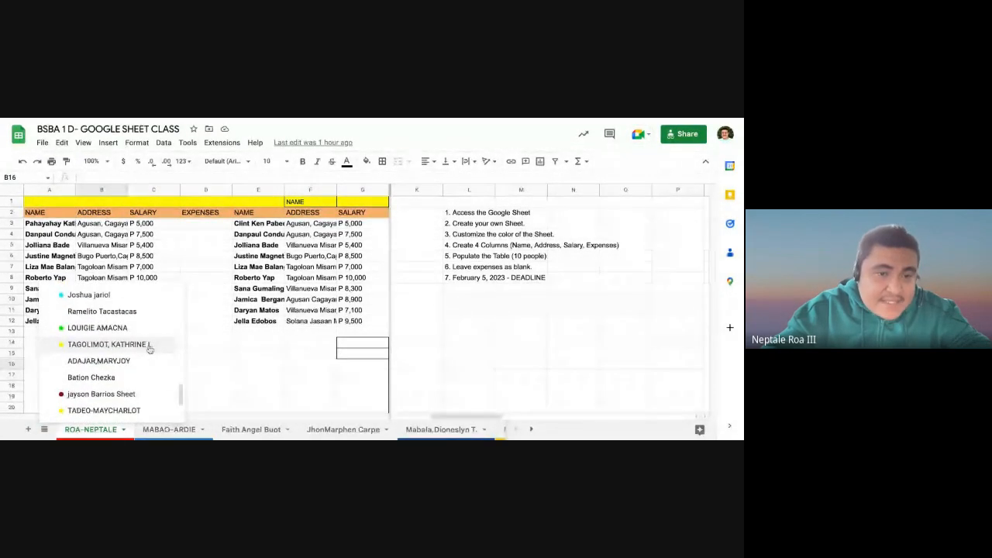
scroll(145, 355, down, 3)
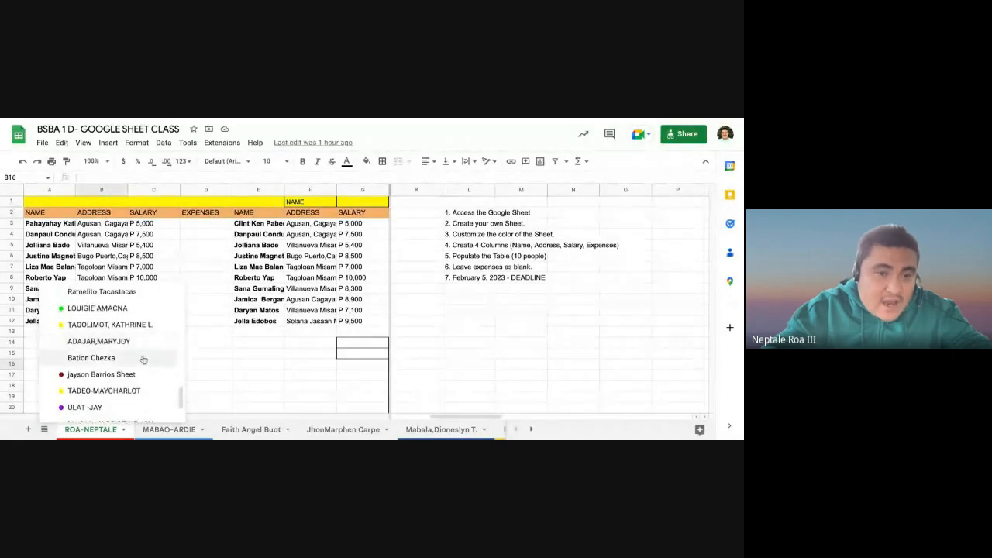
scroll(143, 360, down, 2)
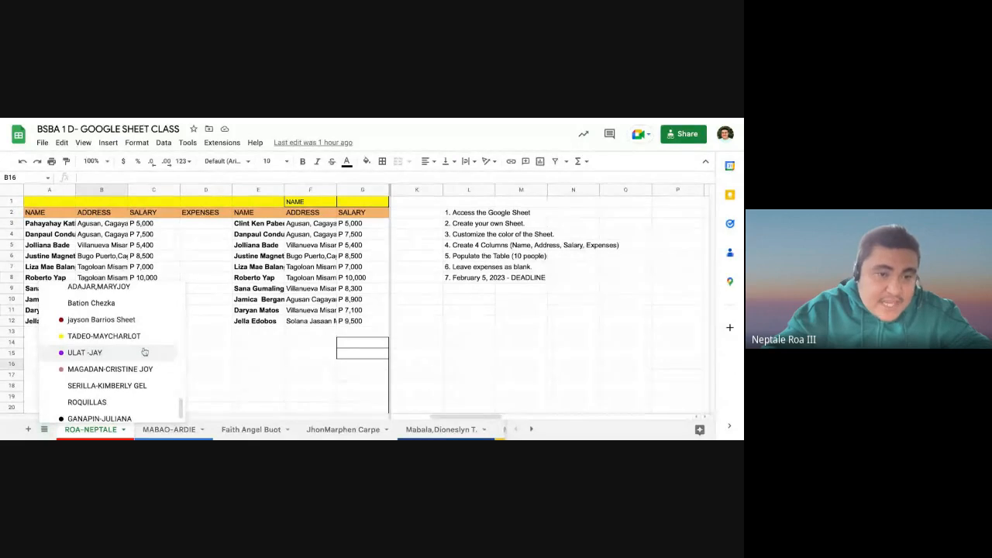
scroll(145, 356, down, 1)
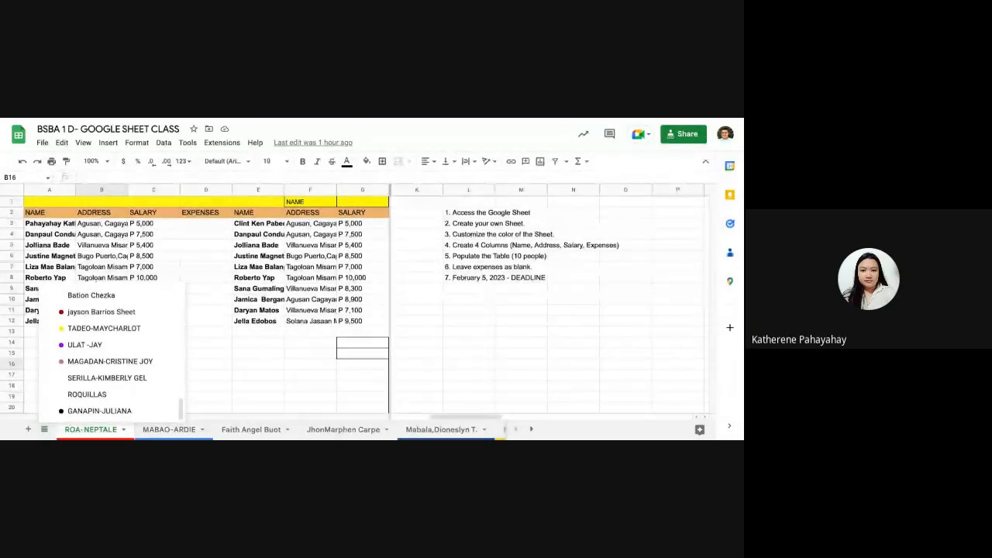
Browse the row of student sheet tabs forward from the first sheet to the last one
click(531, 429)
click(531, 428)
click(531, 428)
click(531, 428)
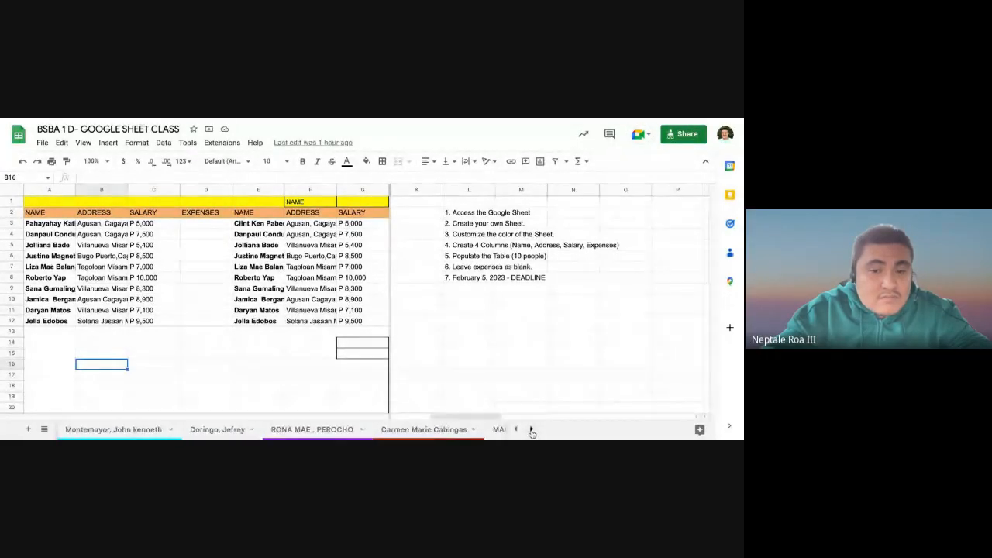
click(531, 428)
click(531, 428)
click(531, 429)
click(531, 429)
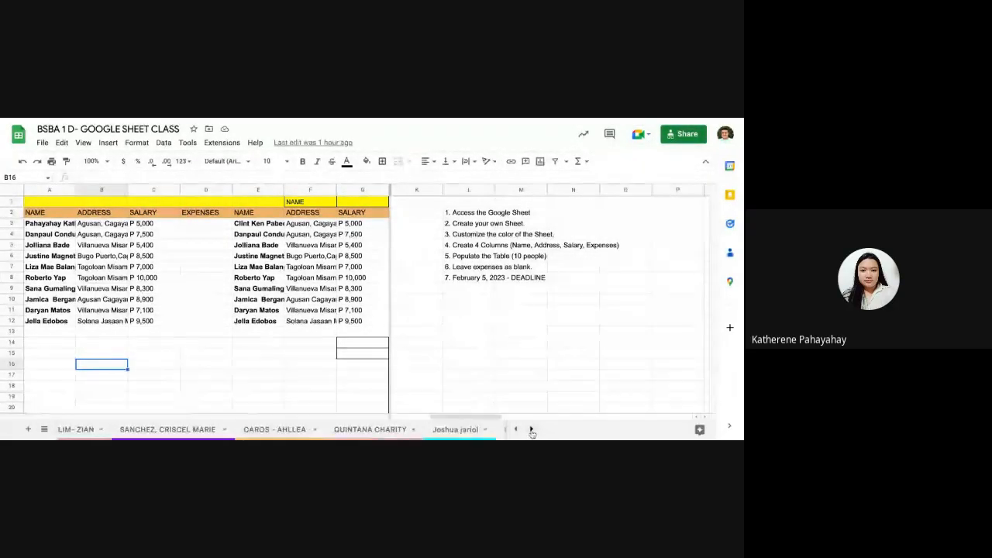
click(531, 429)
click(531, 428)
click(531, 429)
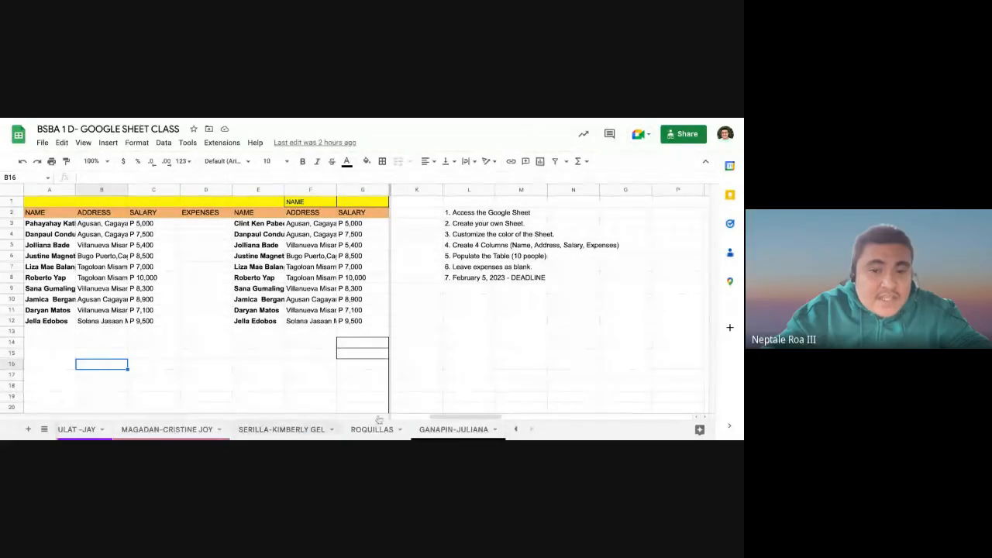
Browse the student sheet tabs back to the first sheet and select cell B17 there
click(515, 429)
click(515, 428)
click(515, 428)
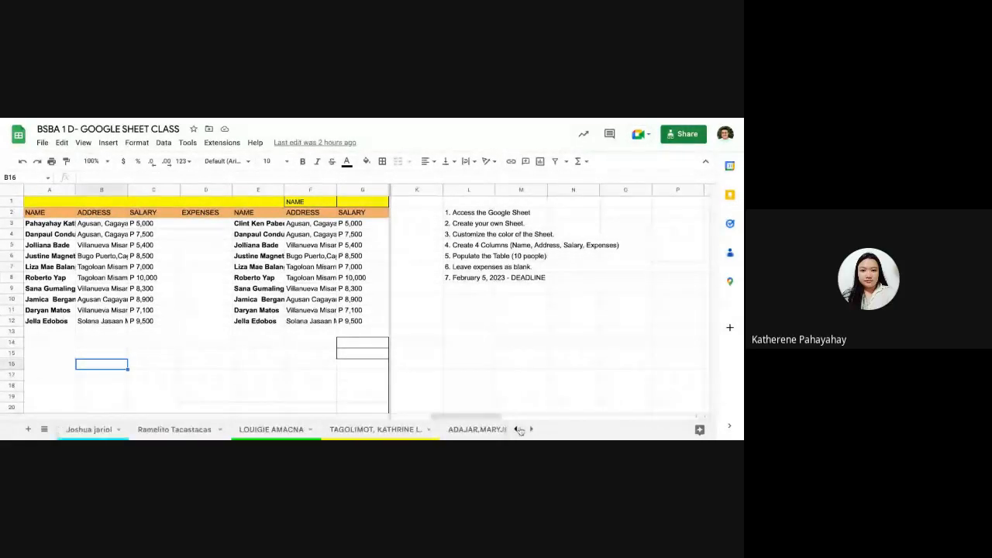
click(515, 428)
click(516, 428)
click(515, 428)
click(518, 430)
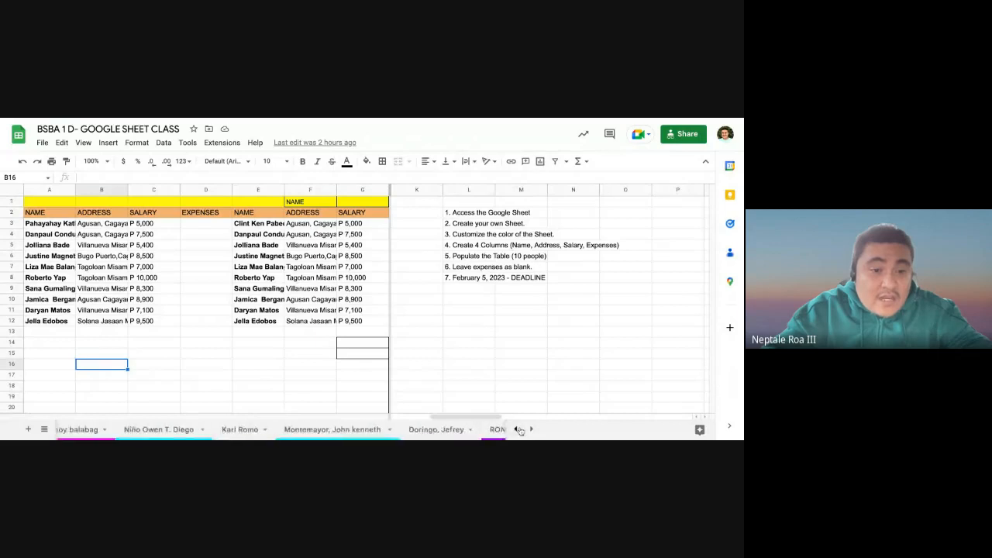
click(517, 429)
click(518, 429)
click(517, 430)
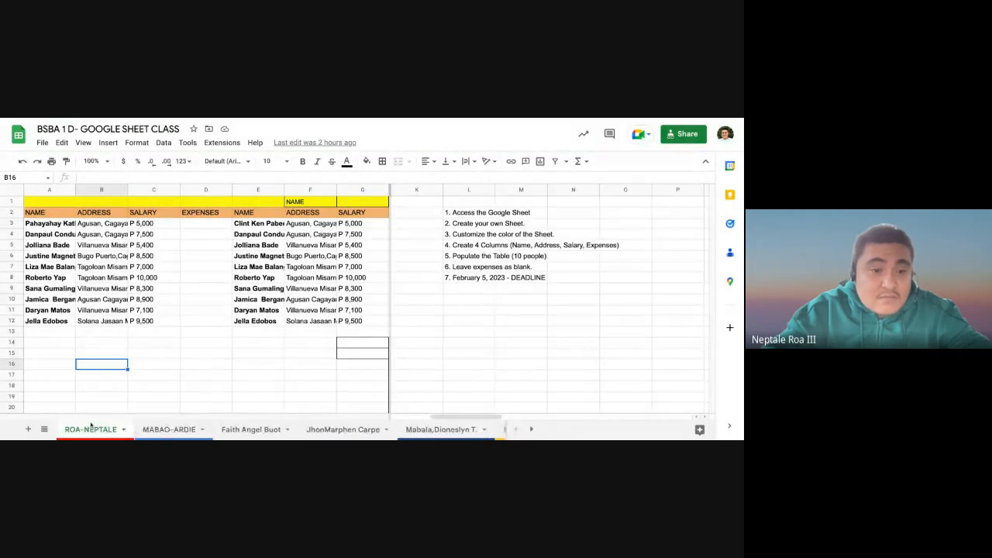
click(115, 373)
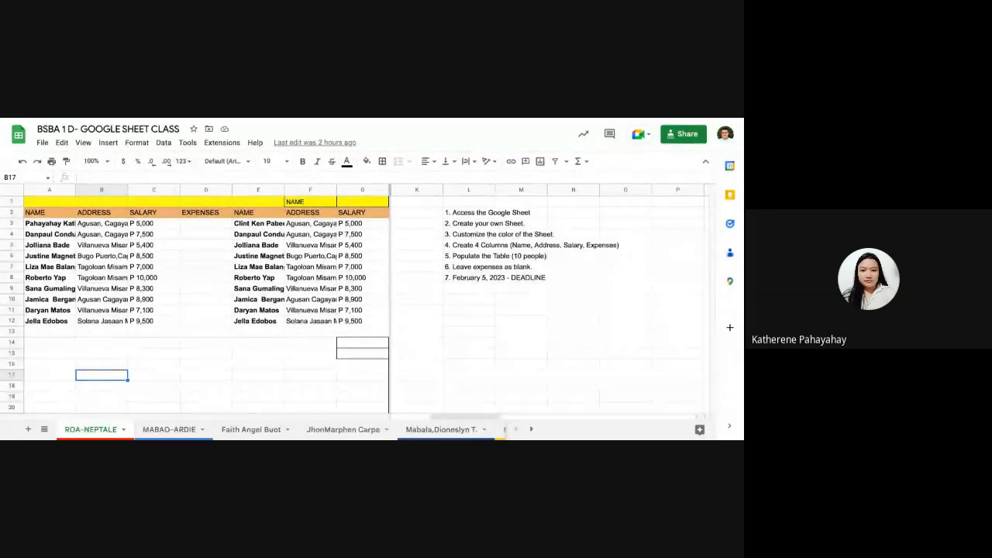